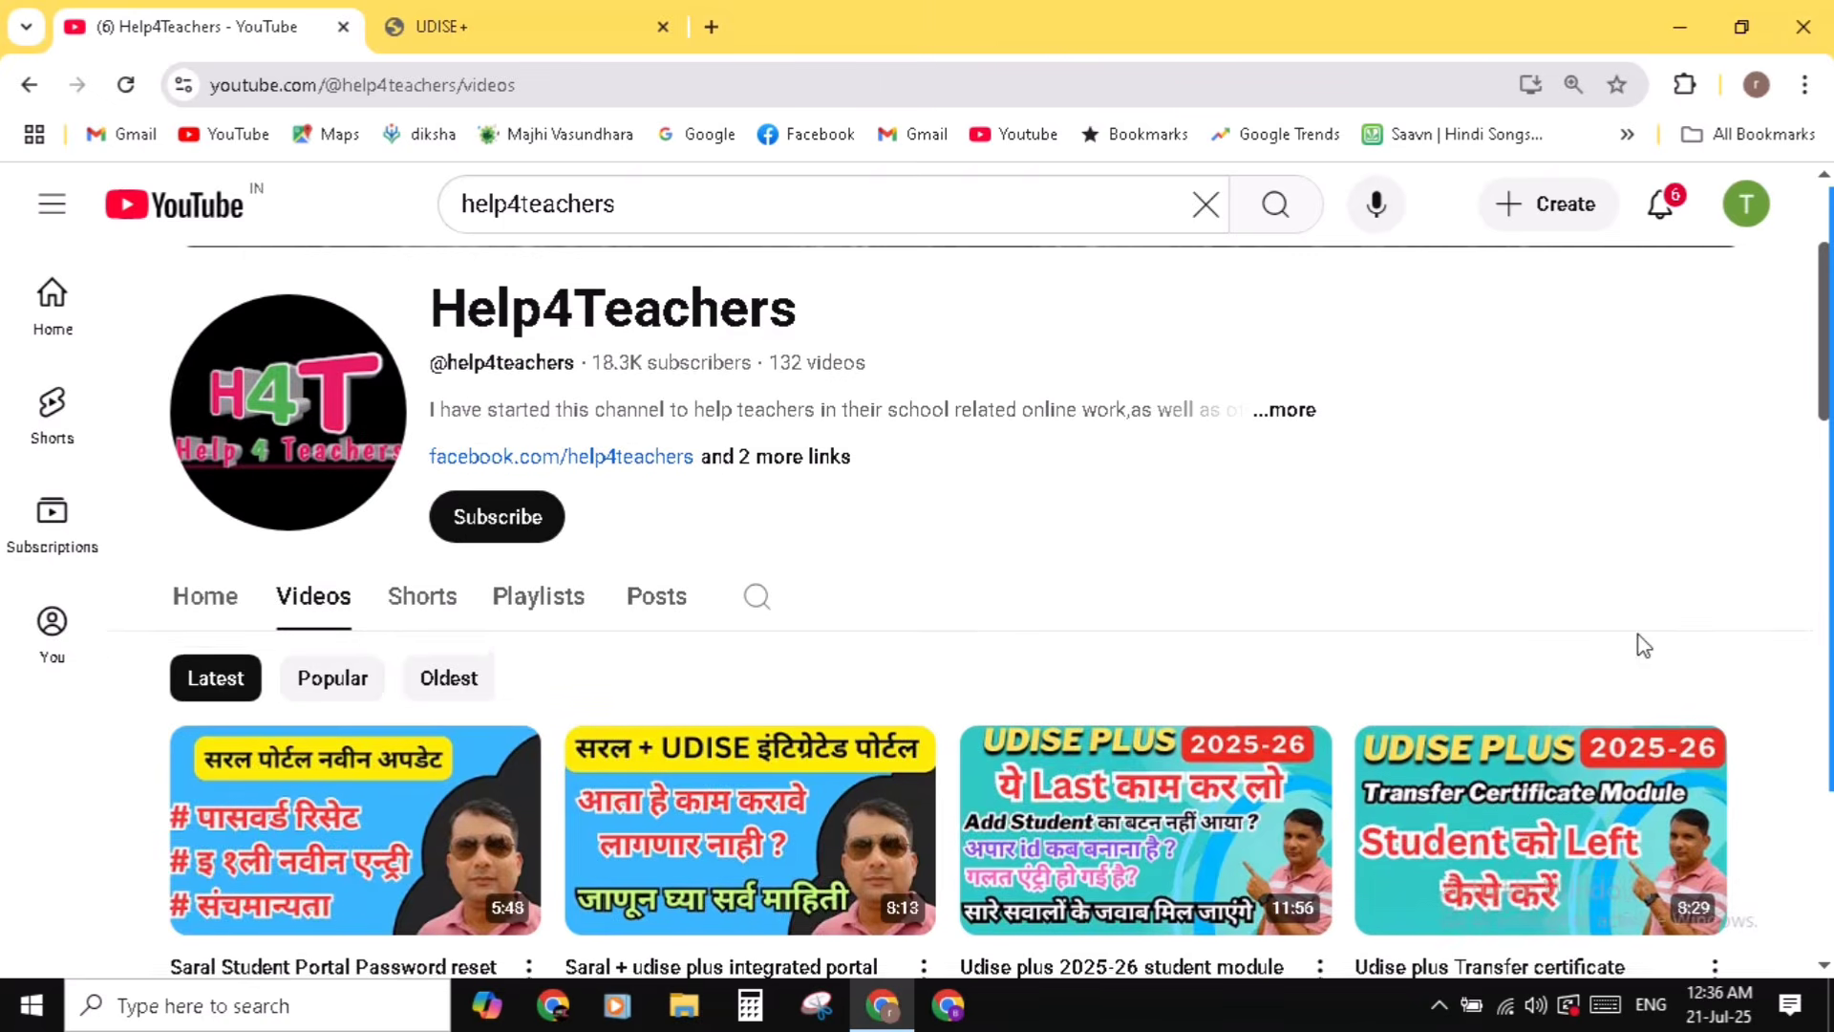
- Switch to the UDISE+ site and open the Teacher Module login for Maharashtra
{"action": "scroll", "coordinate": [1637, 643], "scroll_direction": "down", "scroll_amount": 4}
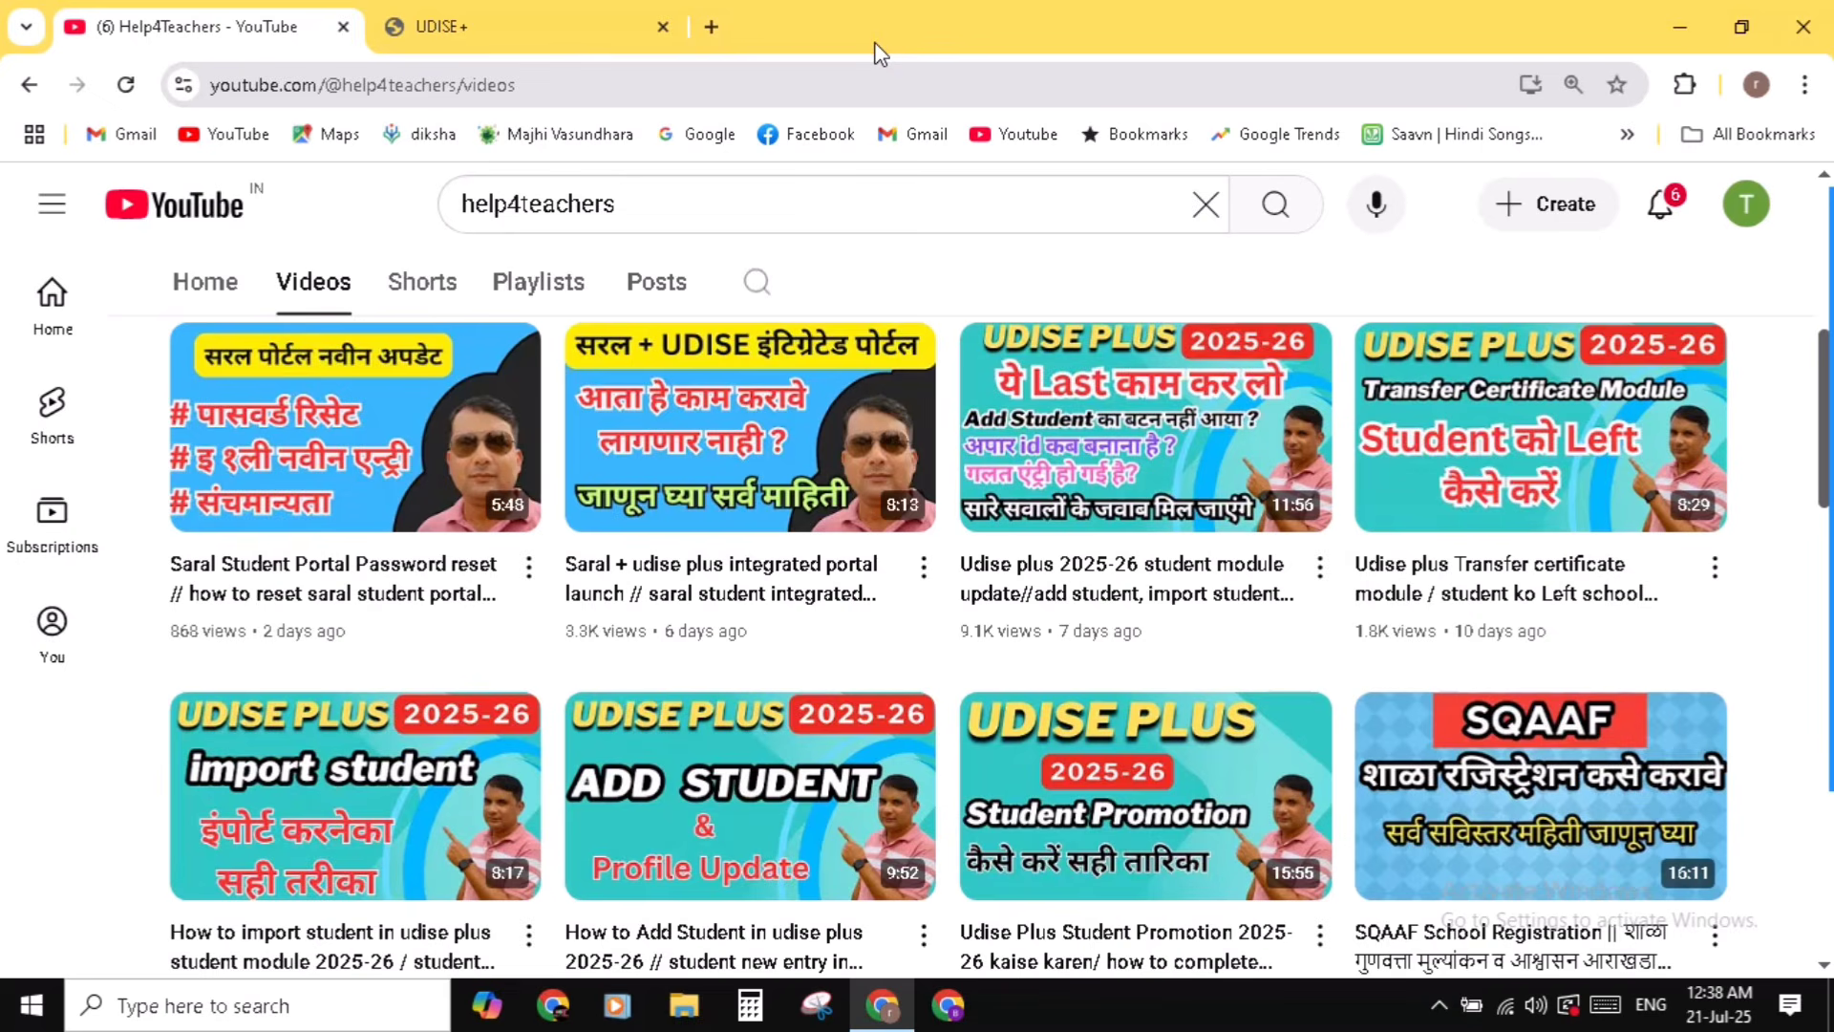
{"action": "left_click", "coordinate": [530, 19]}
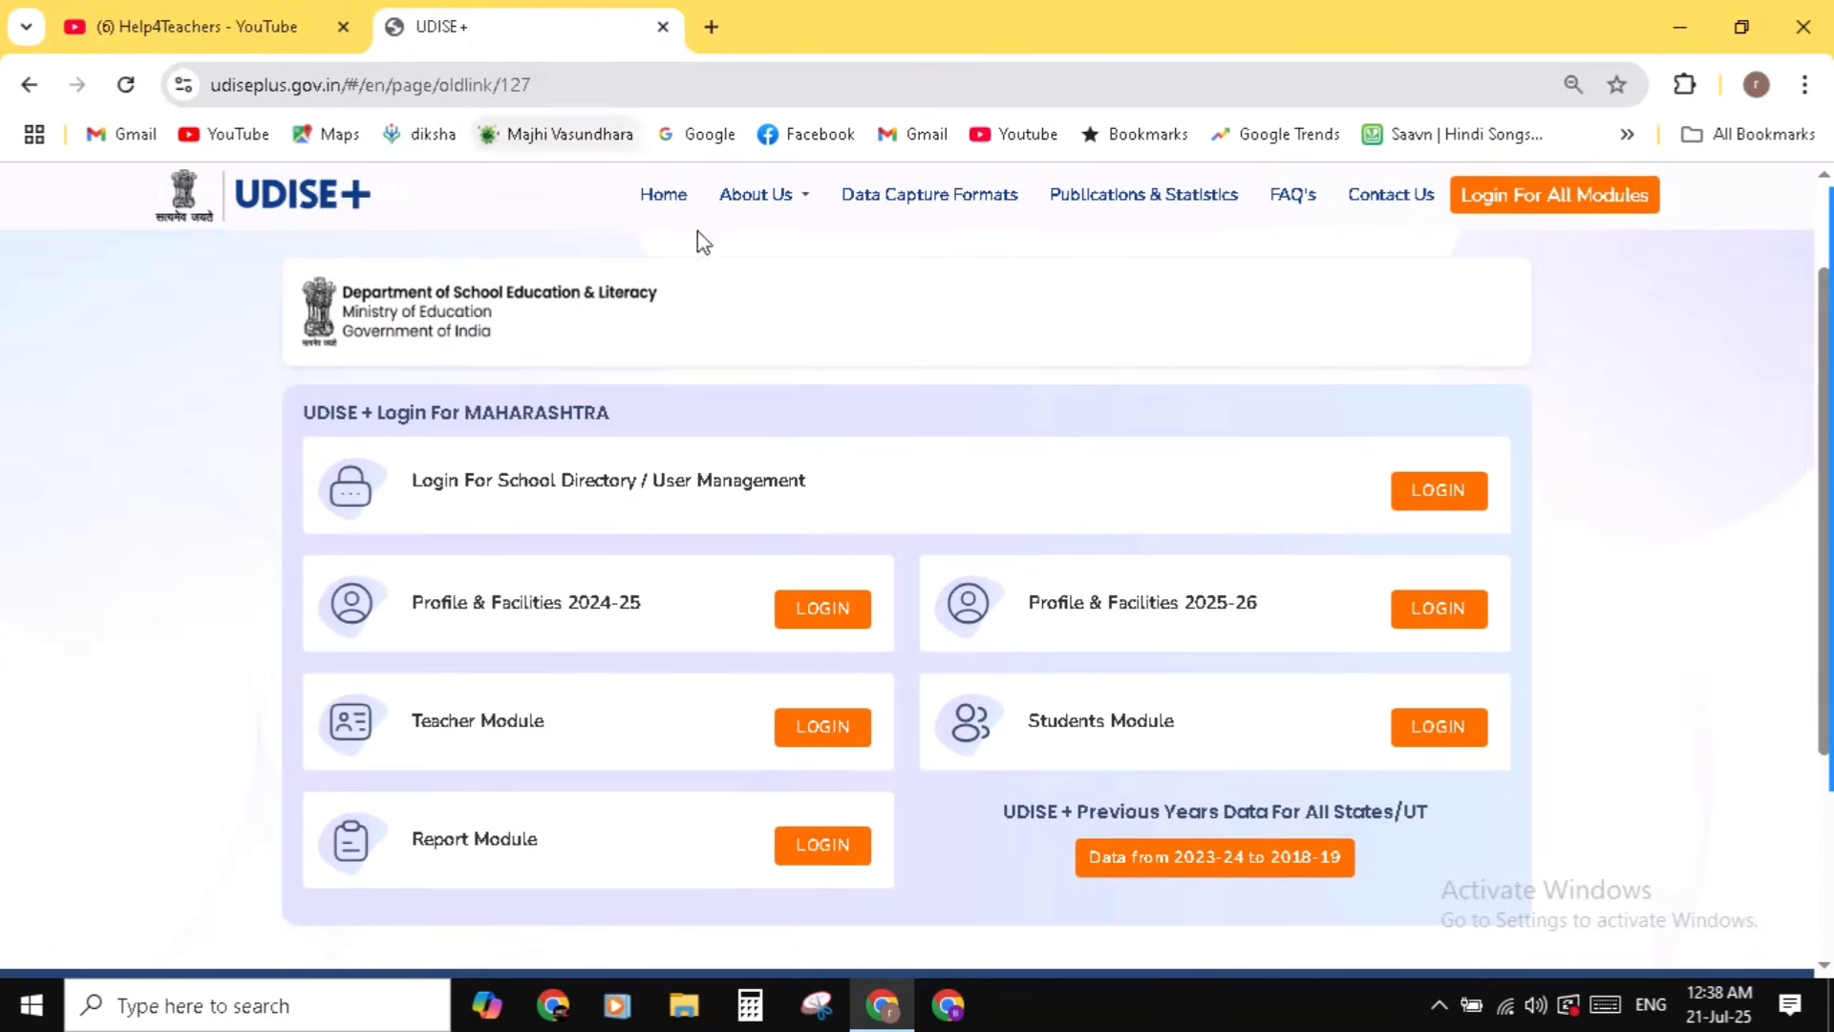
{"action": "scroll", "coordinate": [864, 565], "scroll_direction": "down", "scroll_amount": 1}
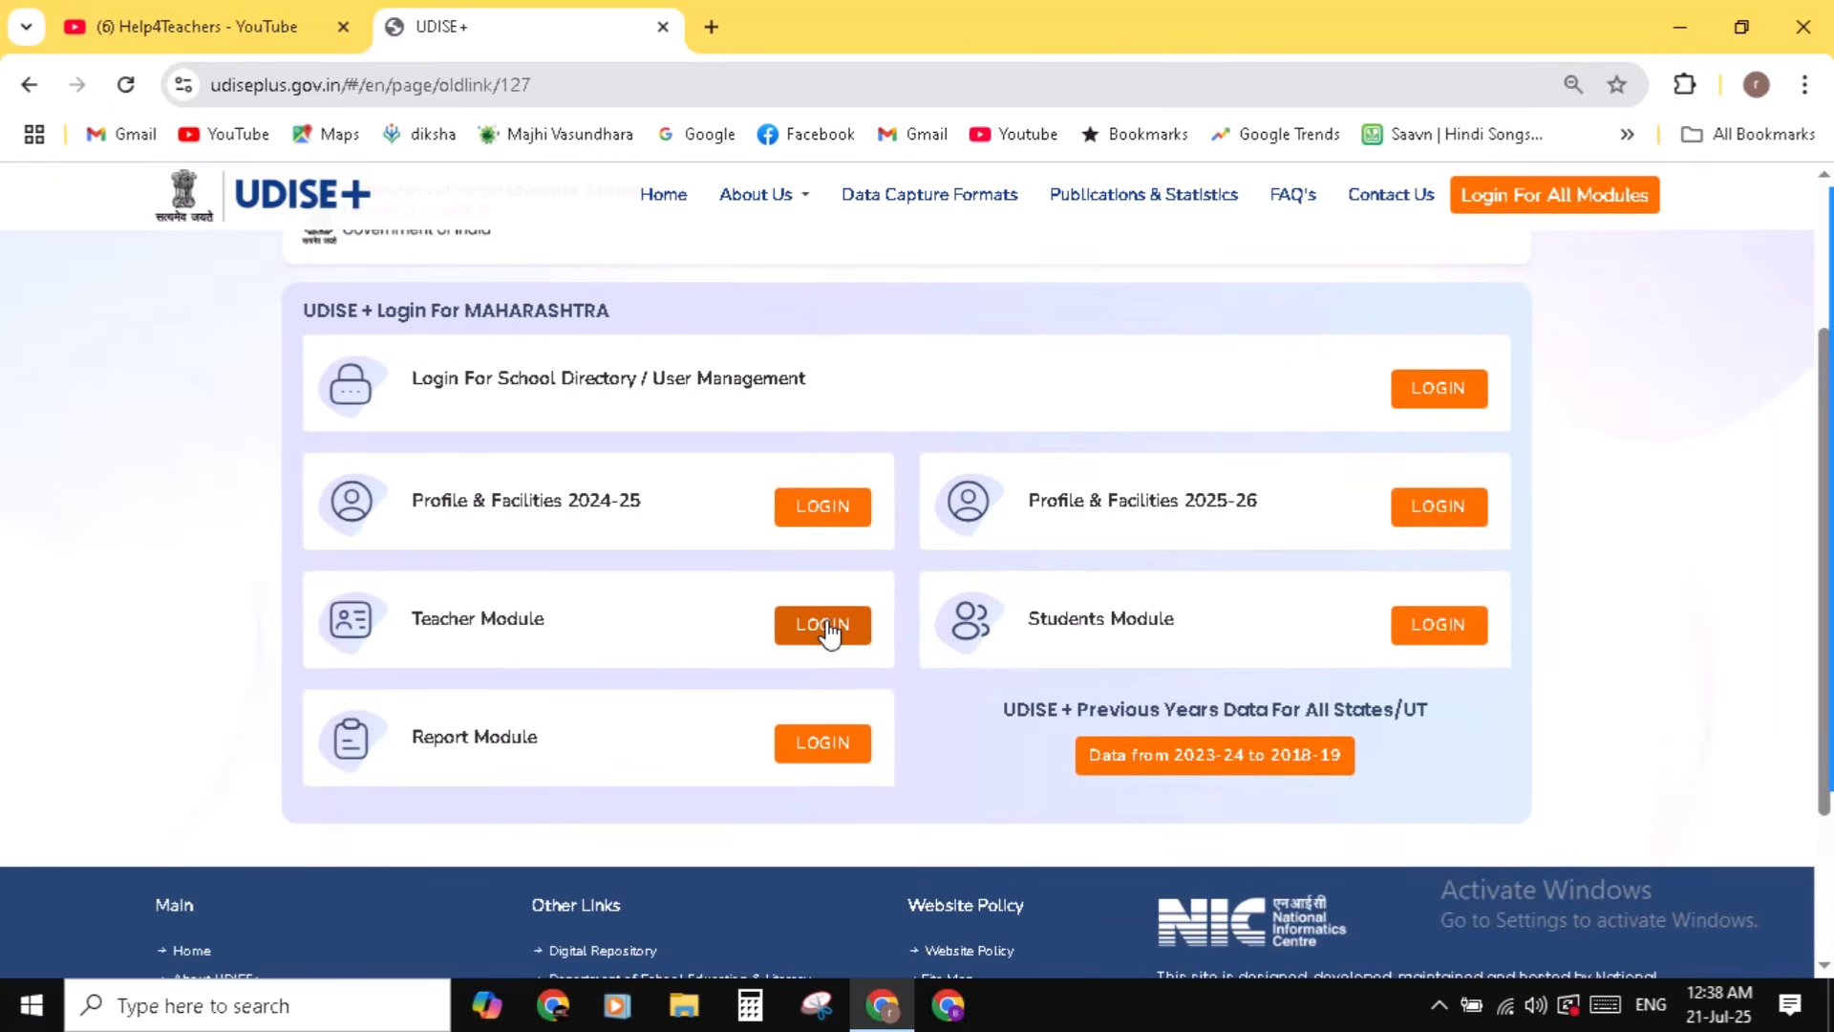
{"action": "left_click", "coordinate": [823, 625]}
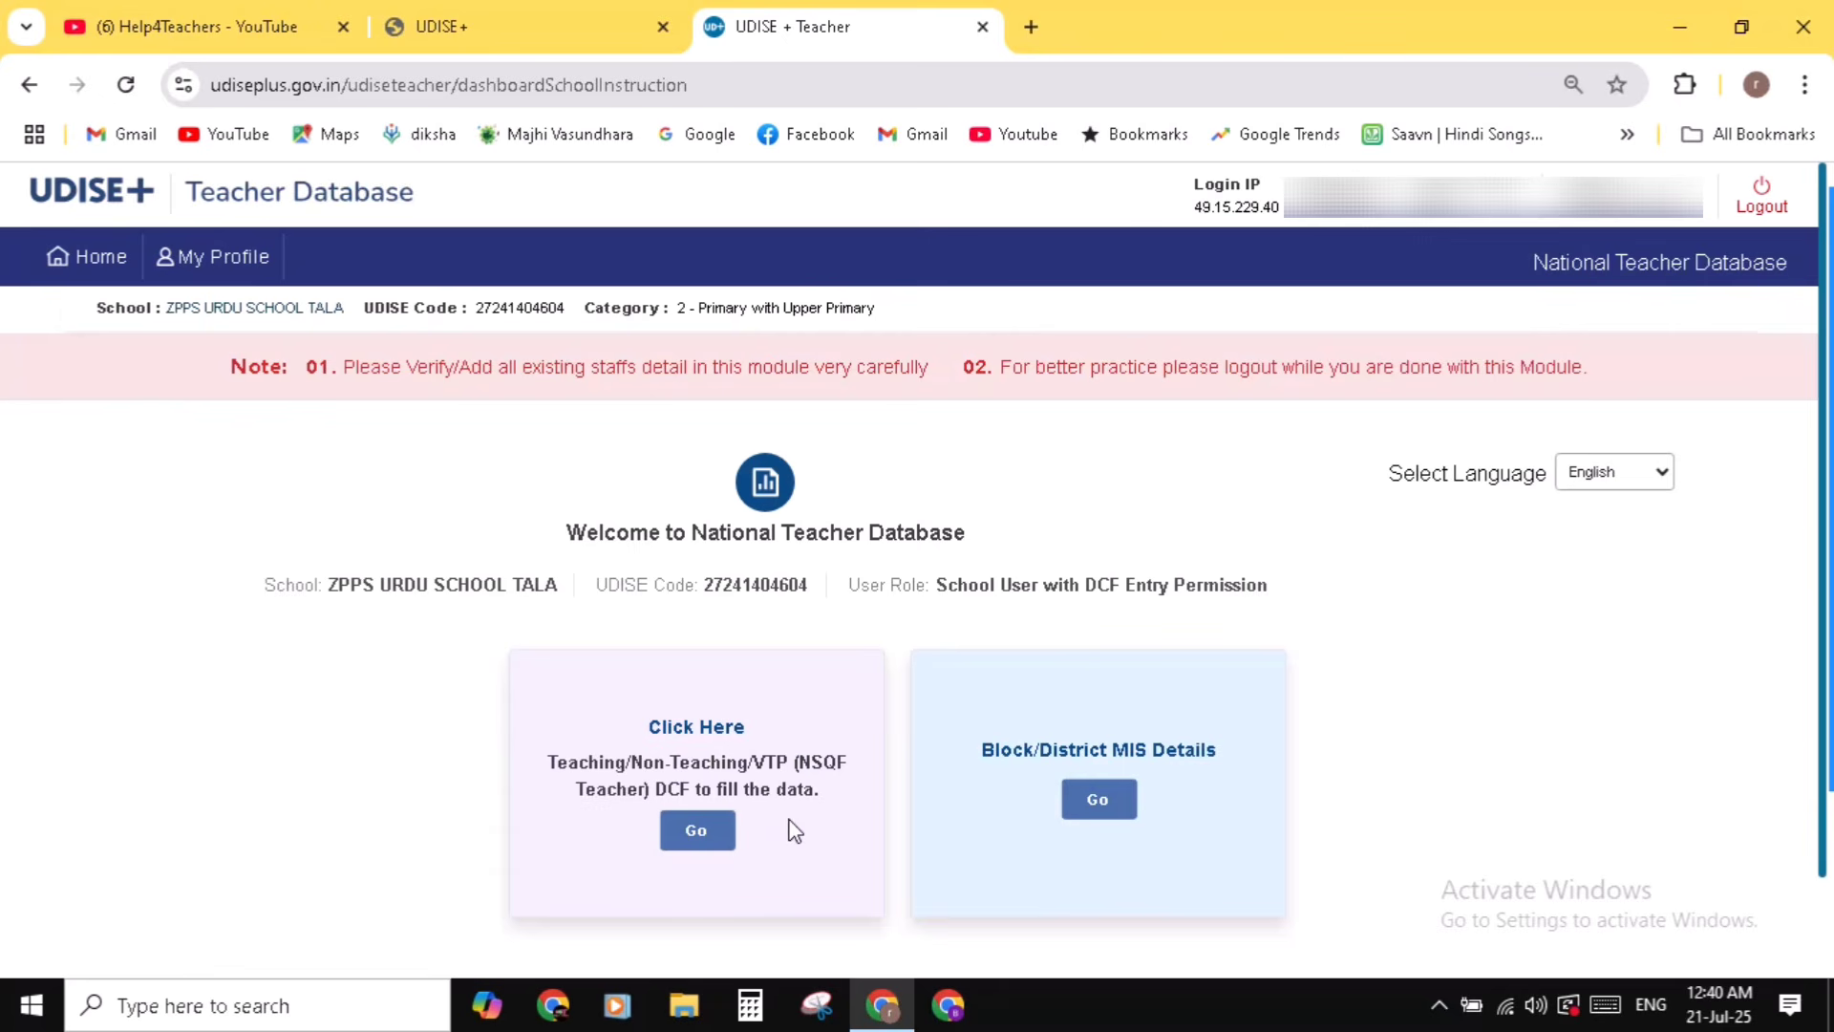
- Open the Teaching/Non-Teaching/VTP data capture form and show the list of total teaching staff in position
{"action": "left_click", "coordinate": [706, 840]}
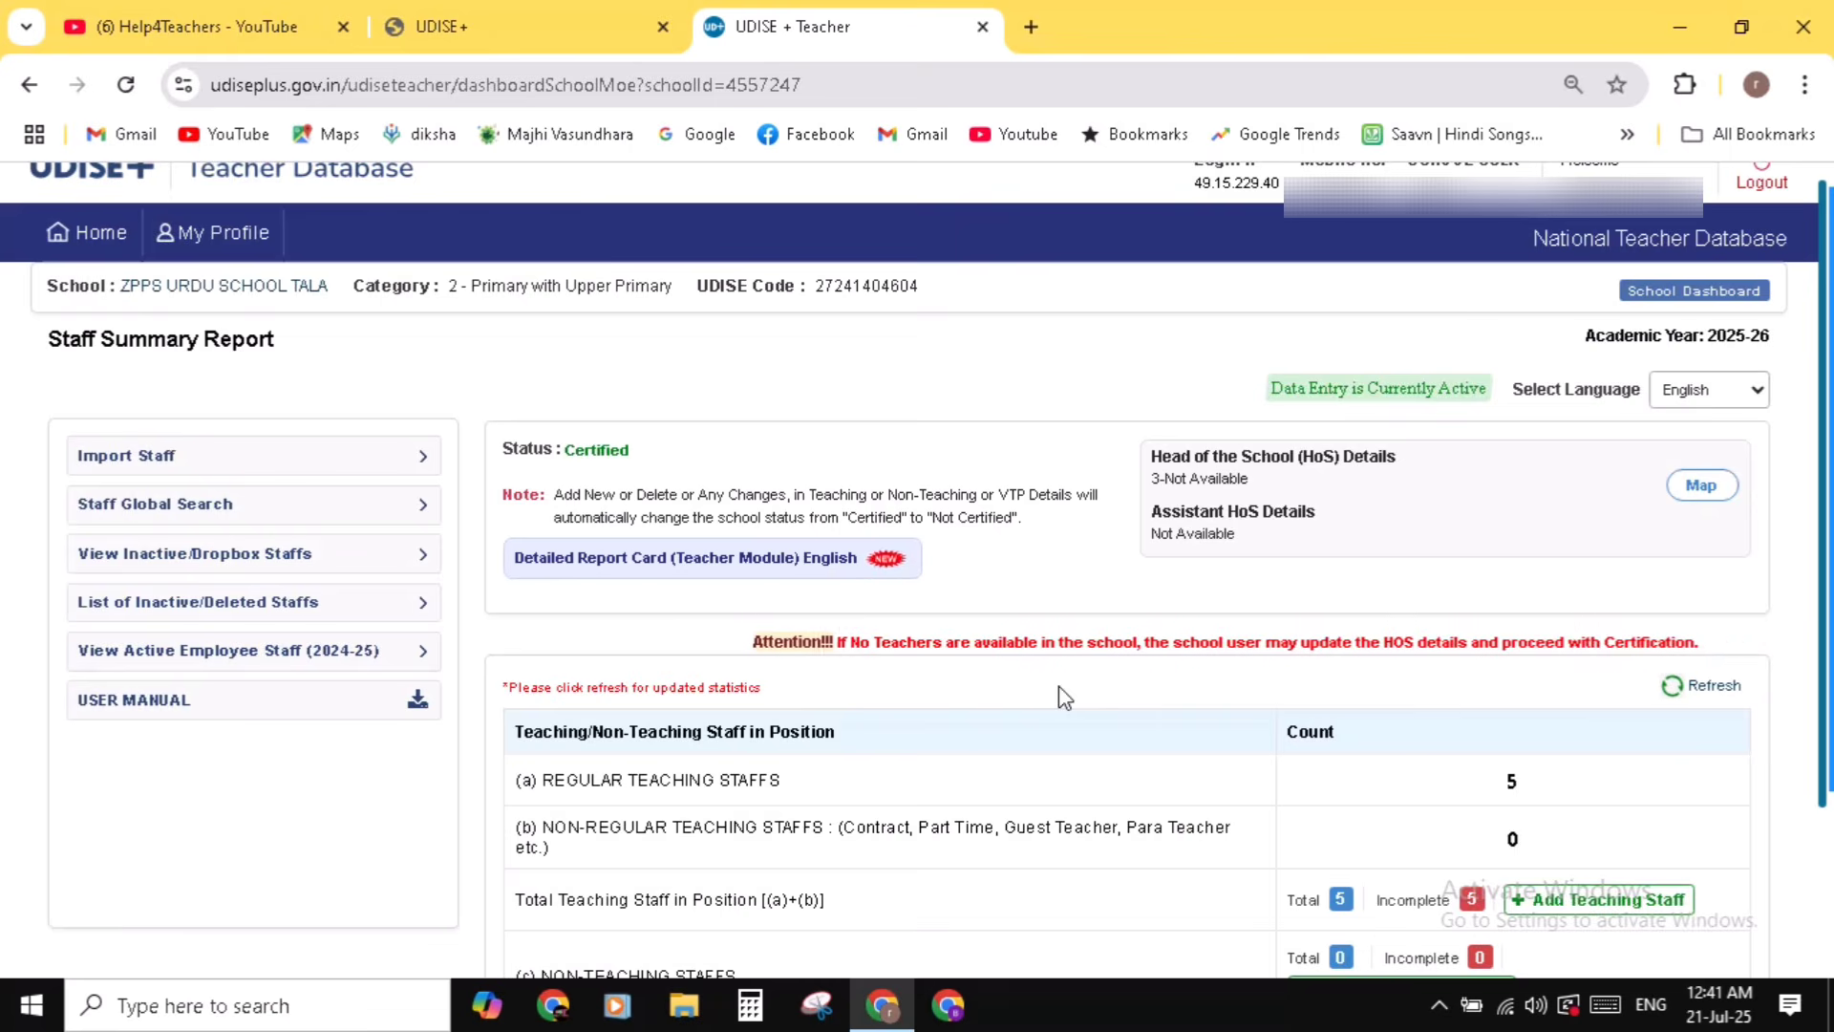
{"action": "scroll", "coordinate": [1058, 688], "scroll_direction": "down", "scroll_amount": 1}
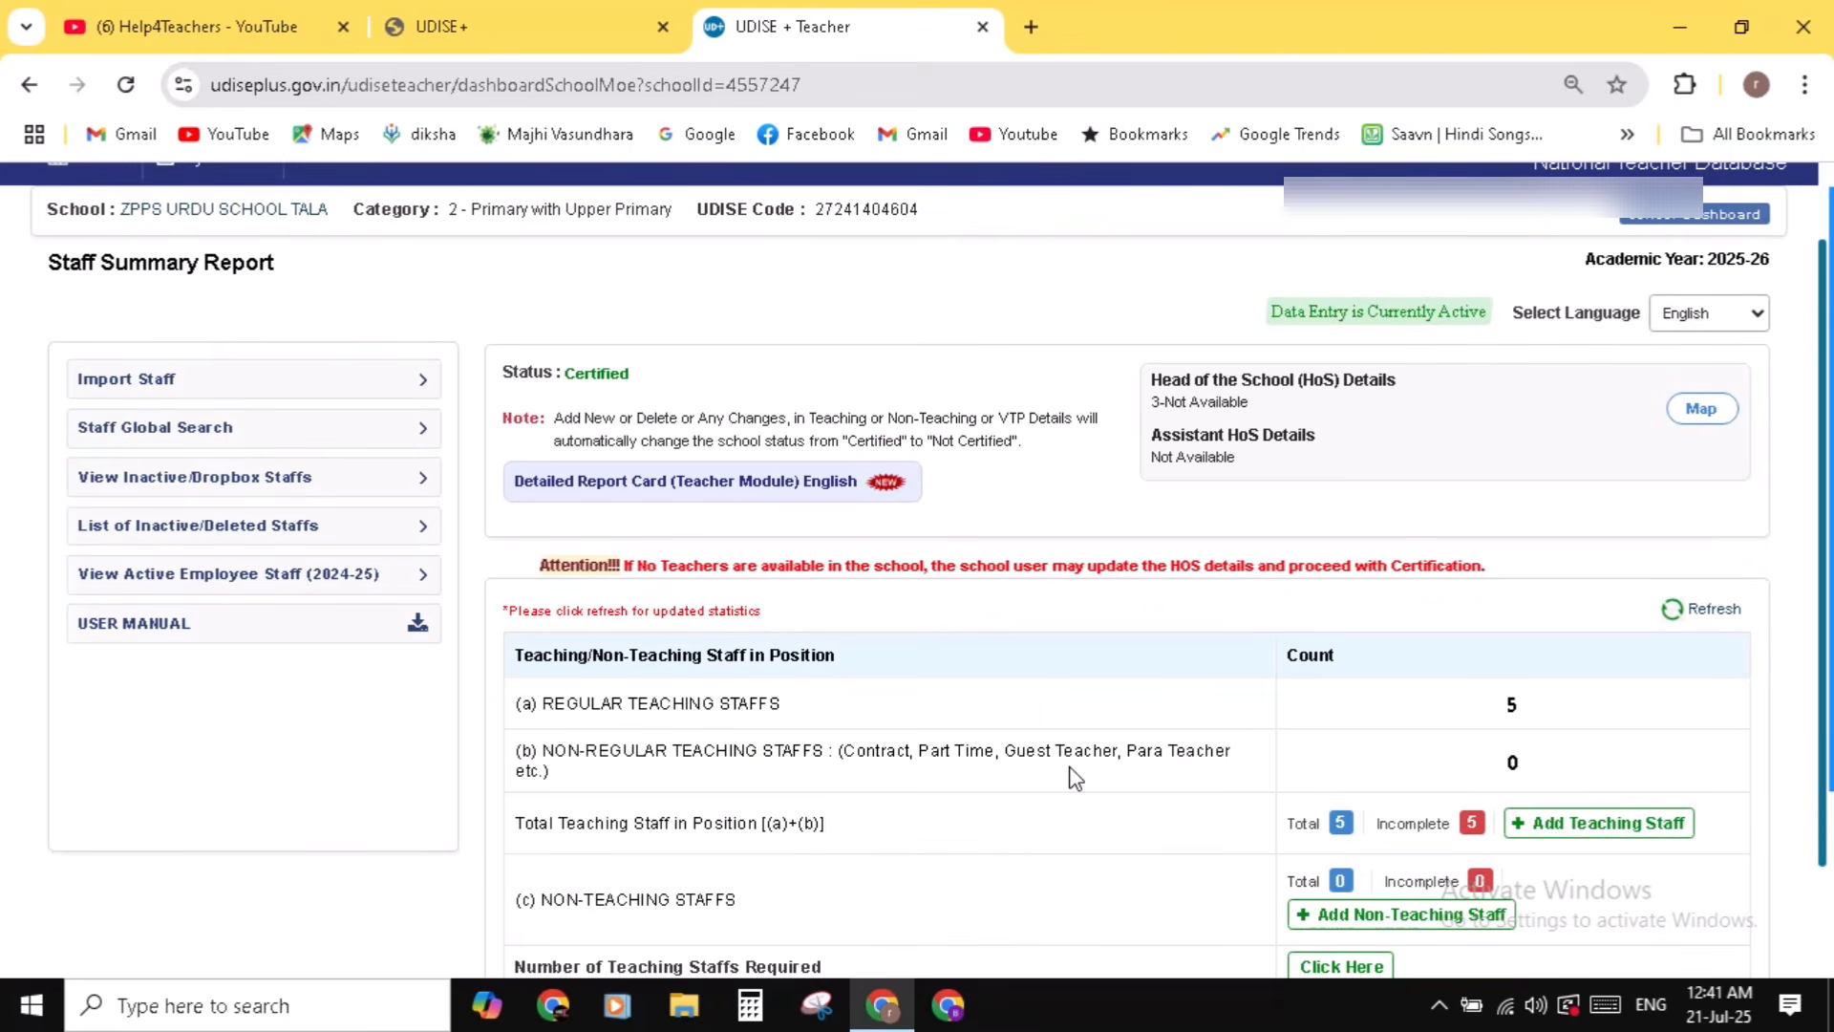
{"action": "left_click", "coordinate": [1342, 824]}
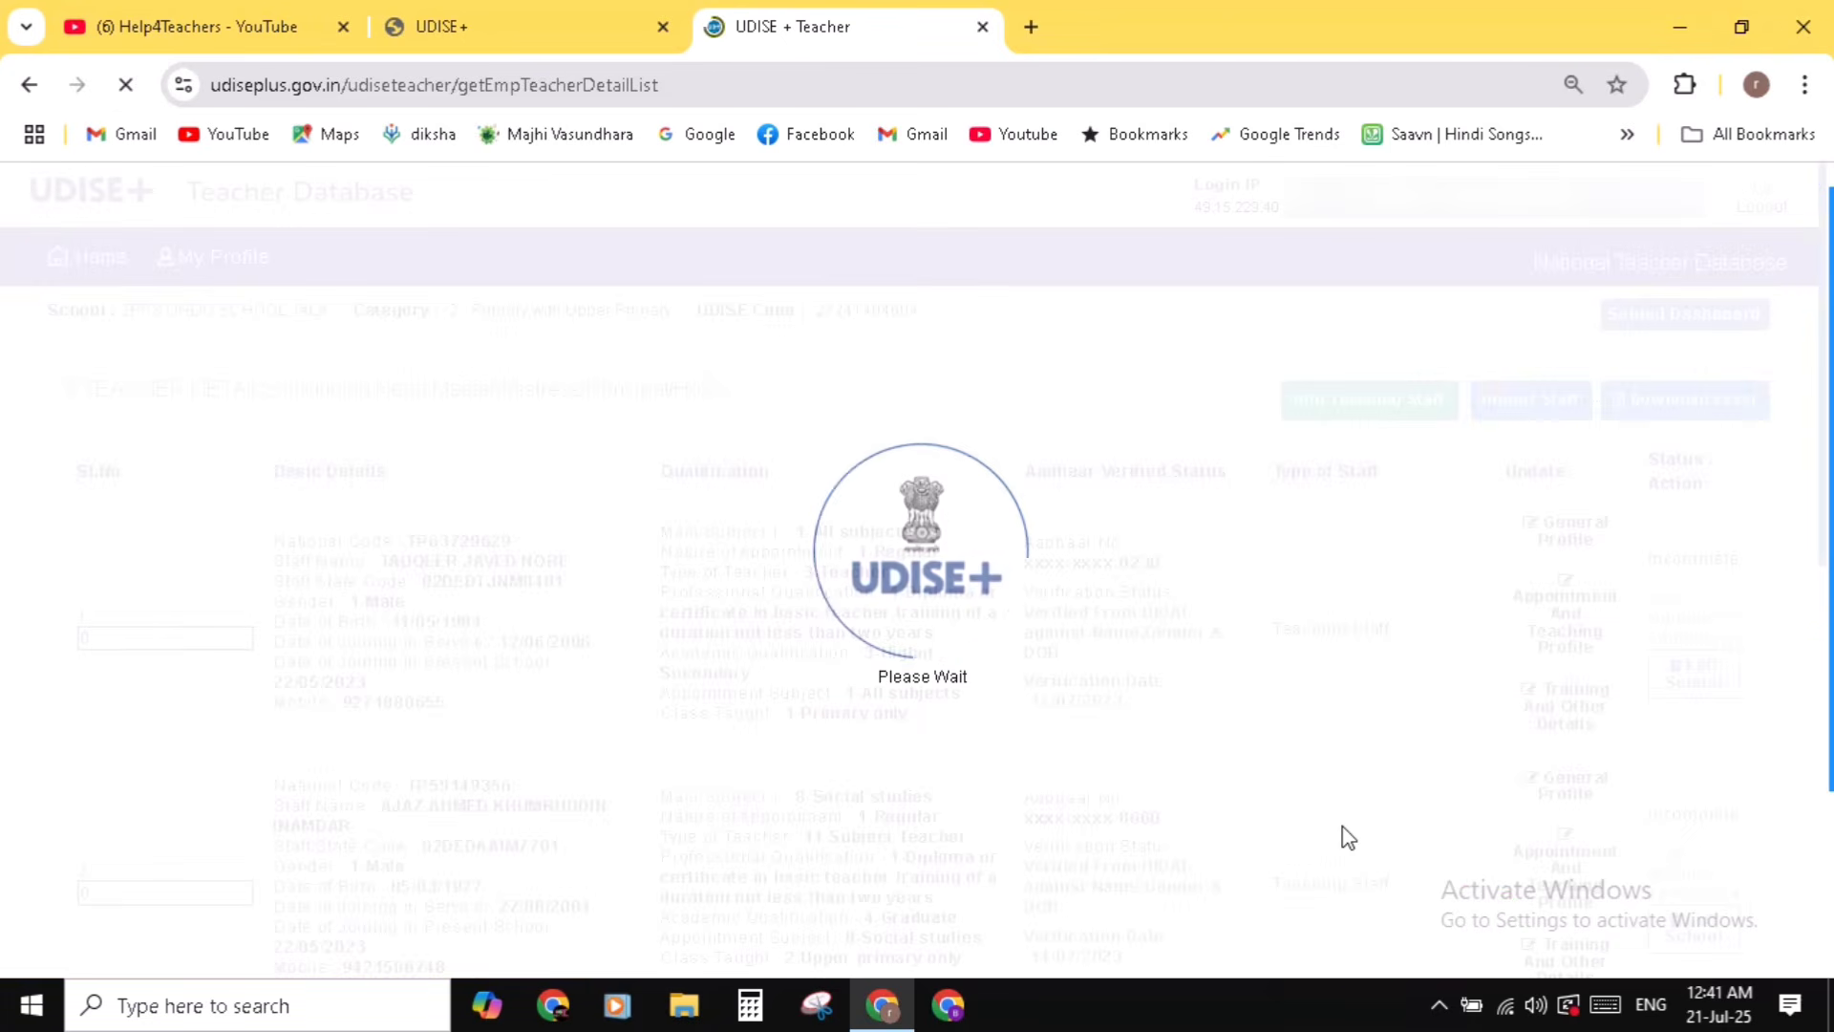
- Look through the teaching staff list, including each teacher's profile update, Left School and Import Staff options
{"action": "scroll", "coordinate": [1211, 765], "scroll_direction": "down", "scroll_amount": 5}
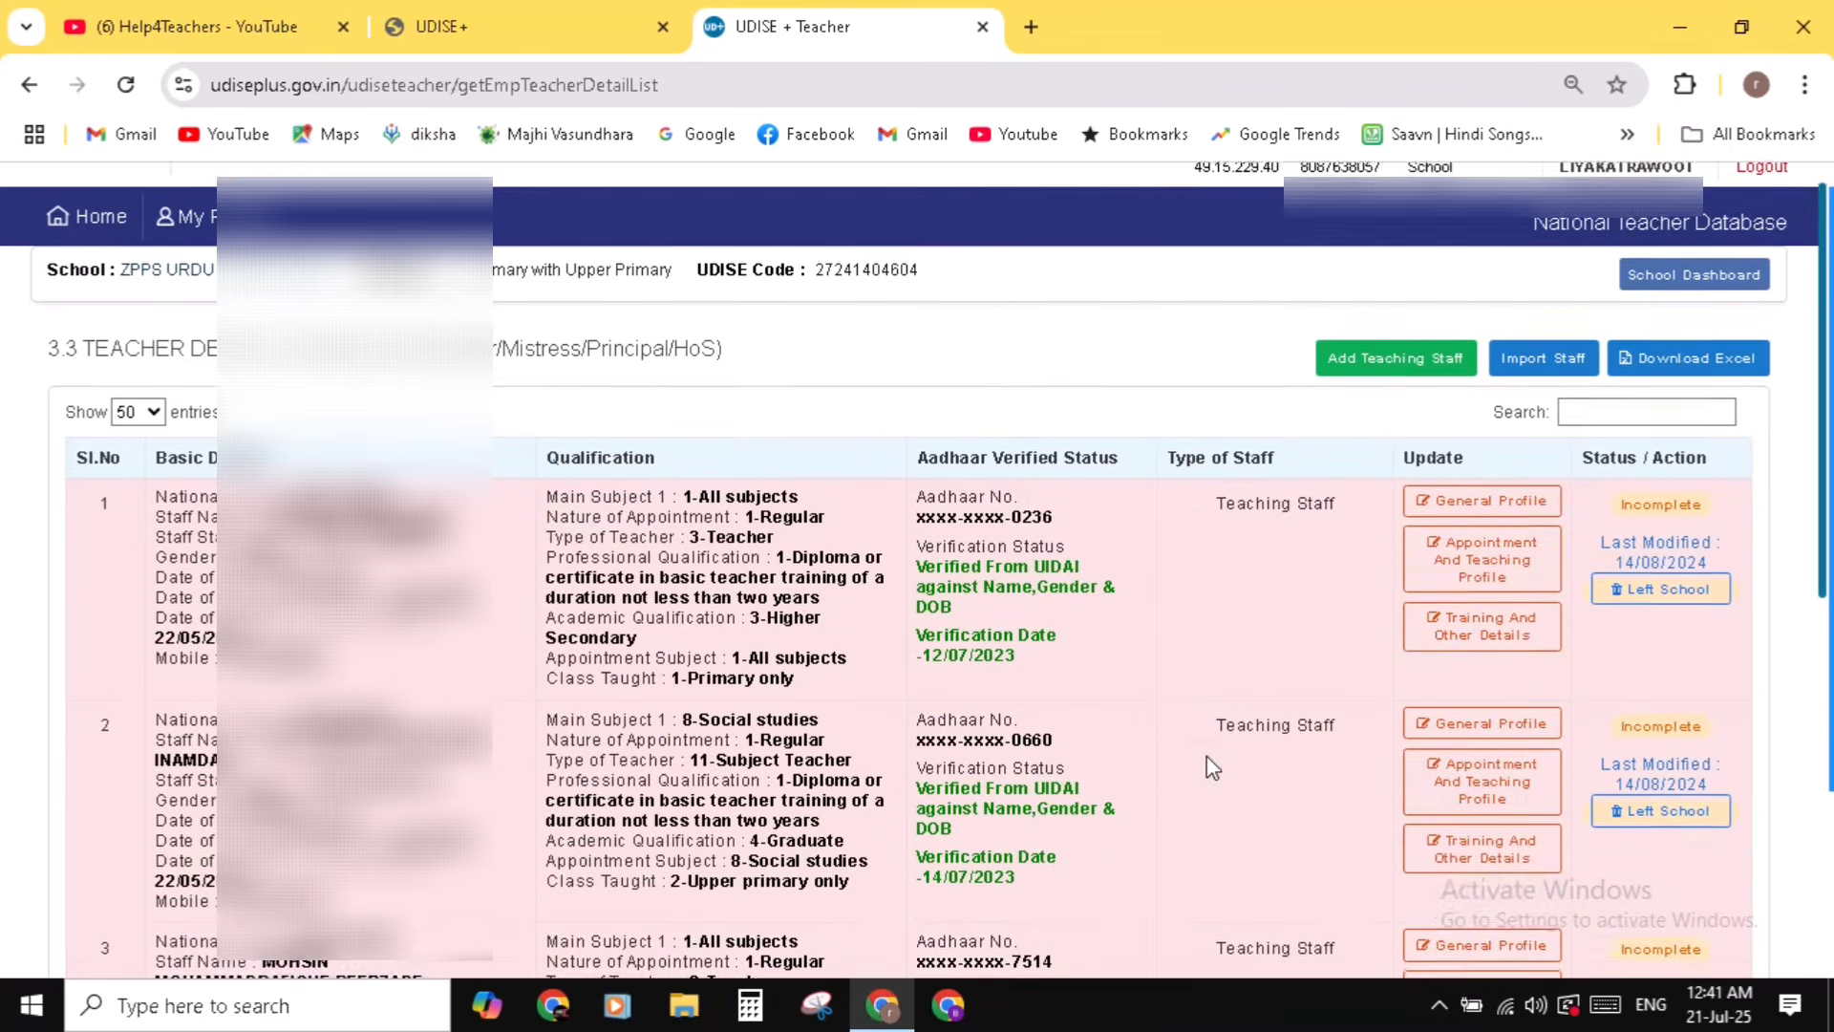
{"action": "scroll", "coordinate": [1212, 764], "scroll_direction": "down", "scroll_amount": 3}
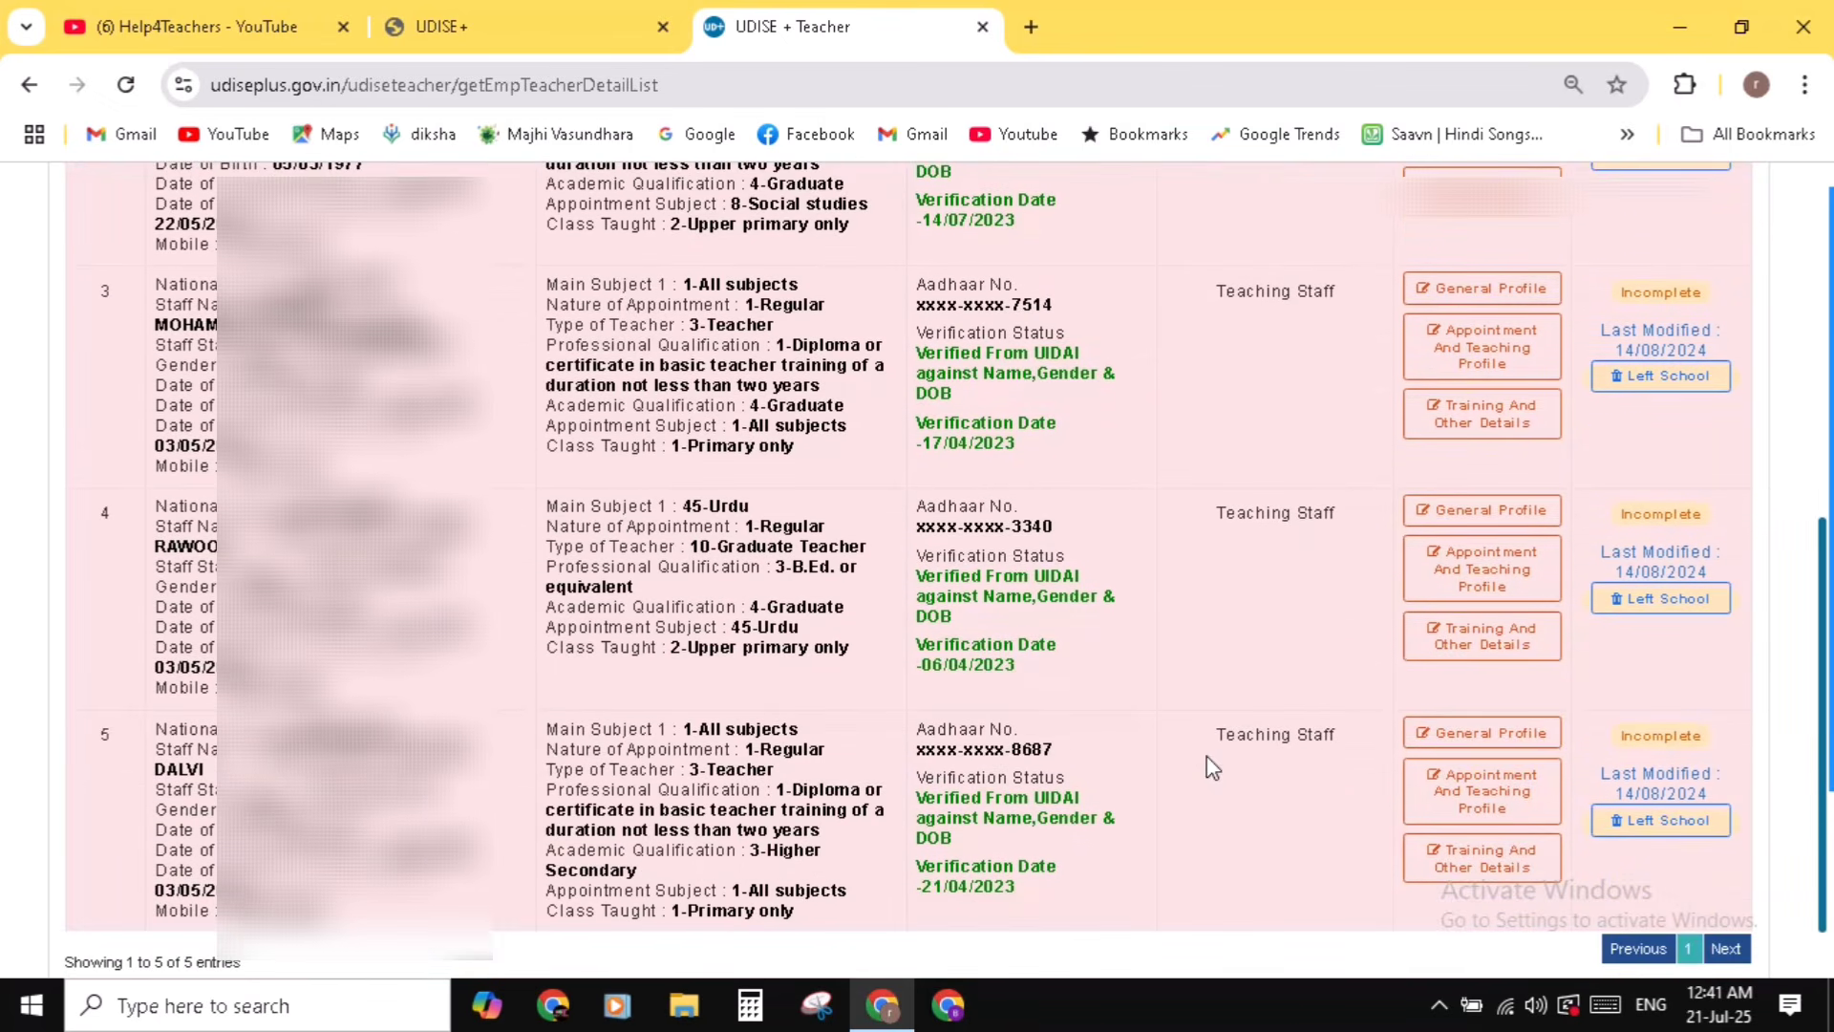
{"action": "scroll", "coordinate": [1211, 766], "scroll_direction": "up", "scroll_amount": 8}
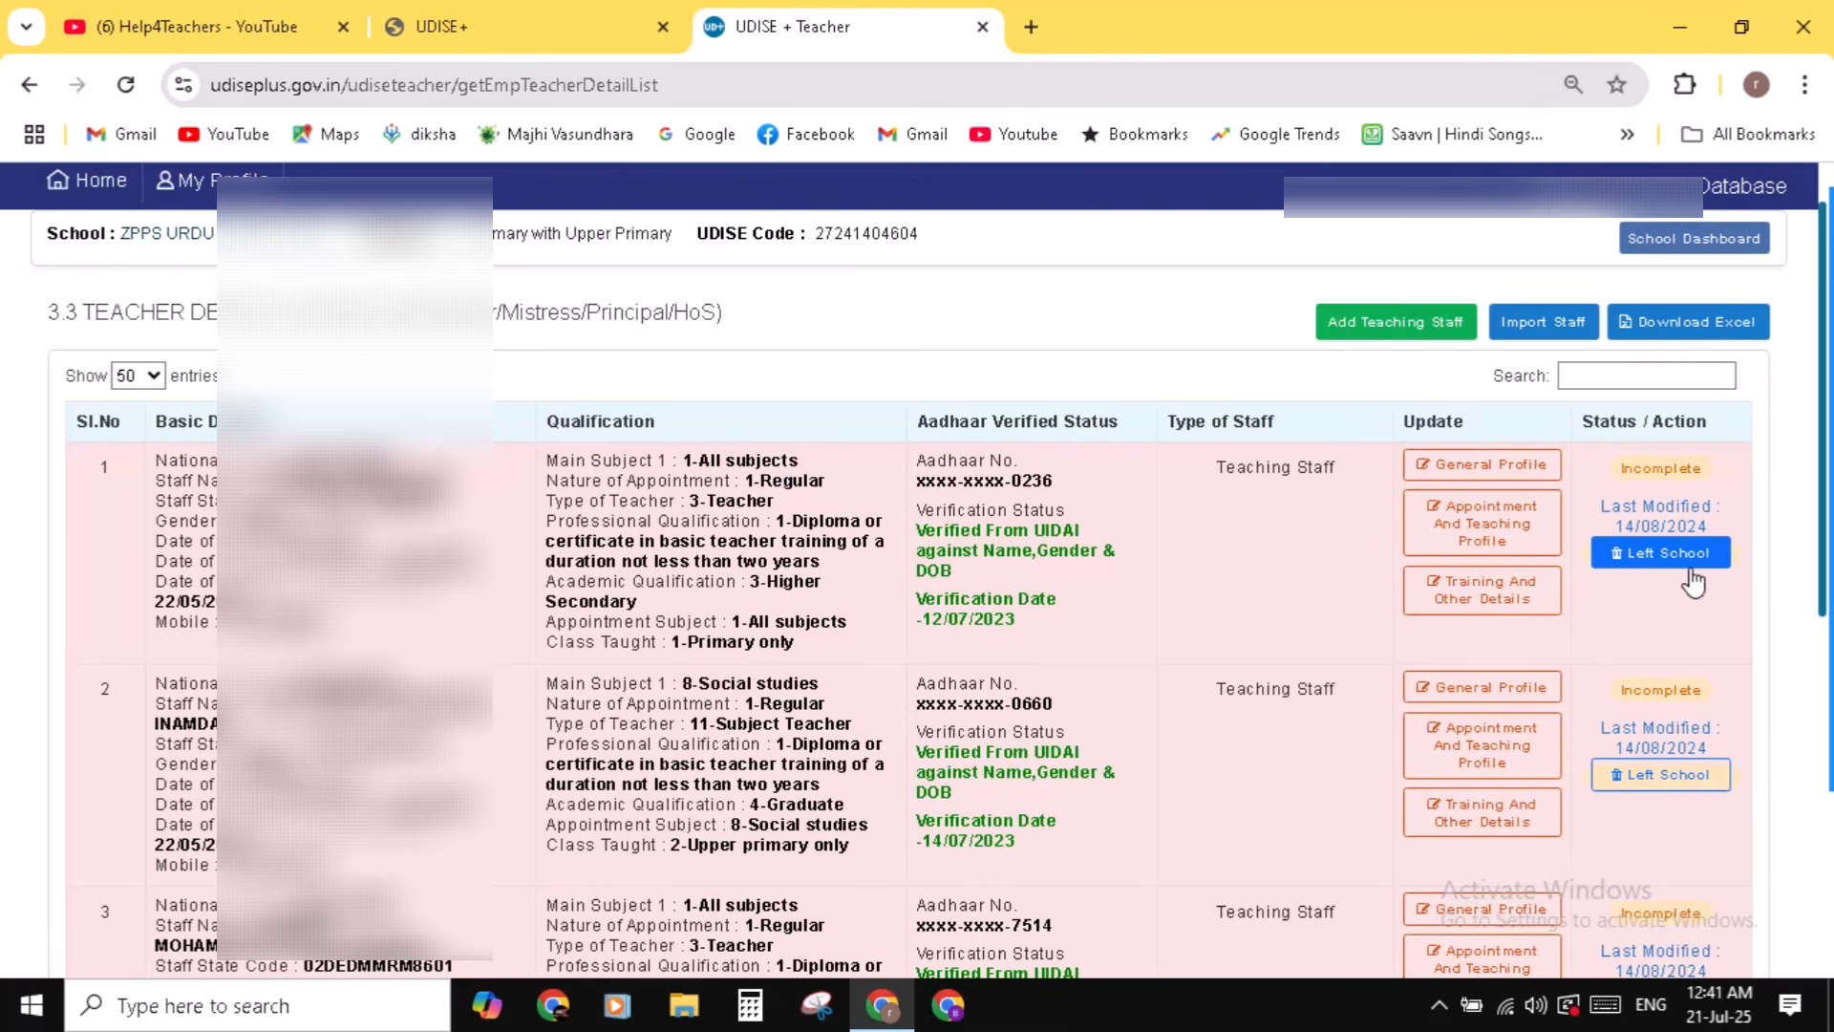
{"action": "scroll", "coordinate": [1720, 816], "scroll_direction": "down", "scroll_amount": 2}
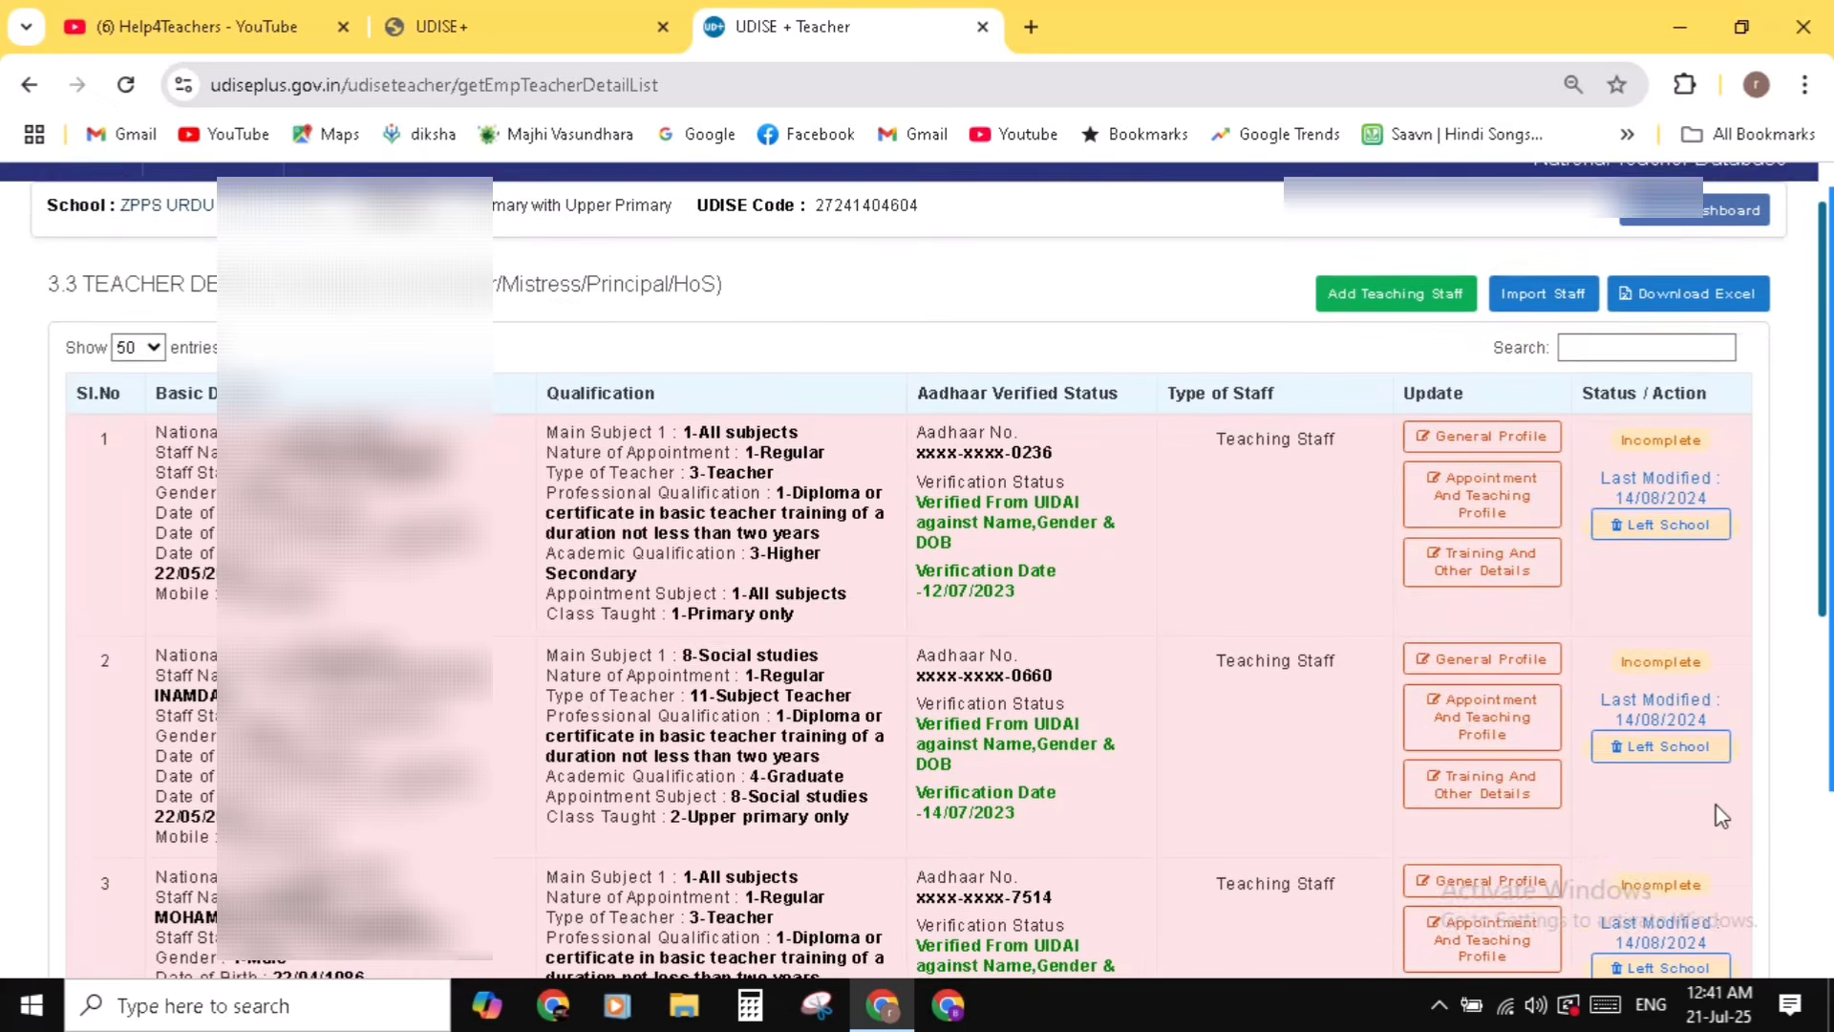
{"action": "scroll", "coordinate": [1722, 815], "scroll_direction": "up", "scroll_amount": 3}
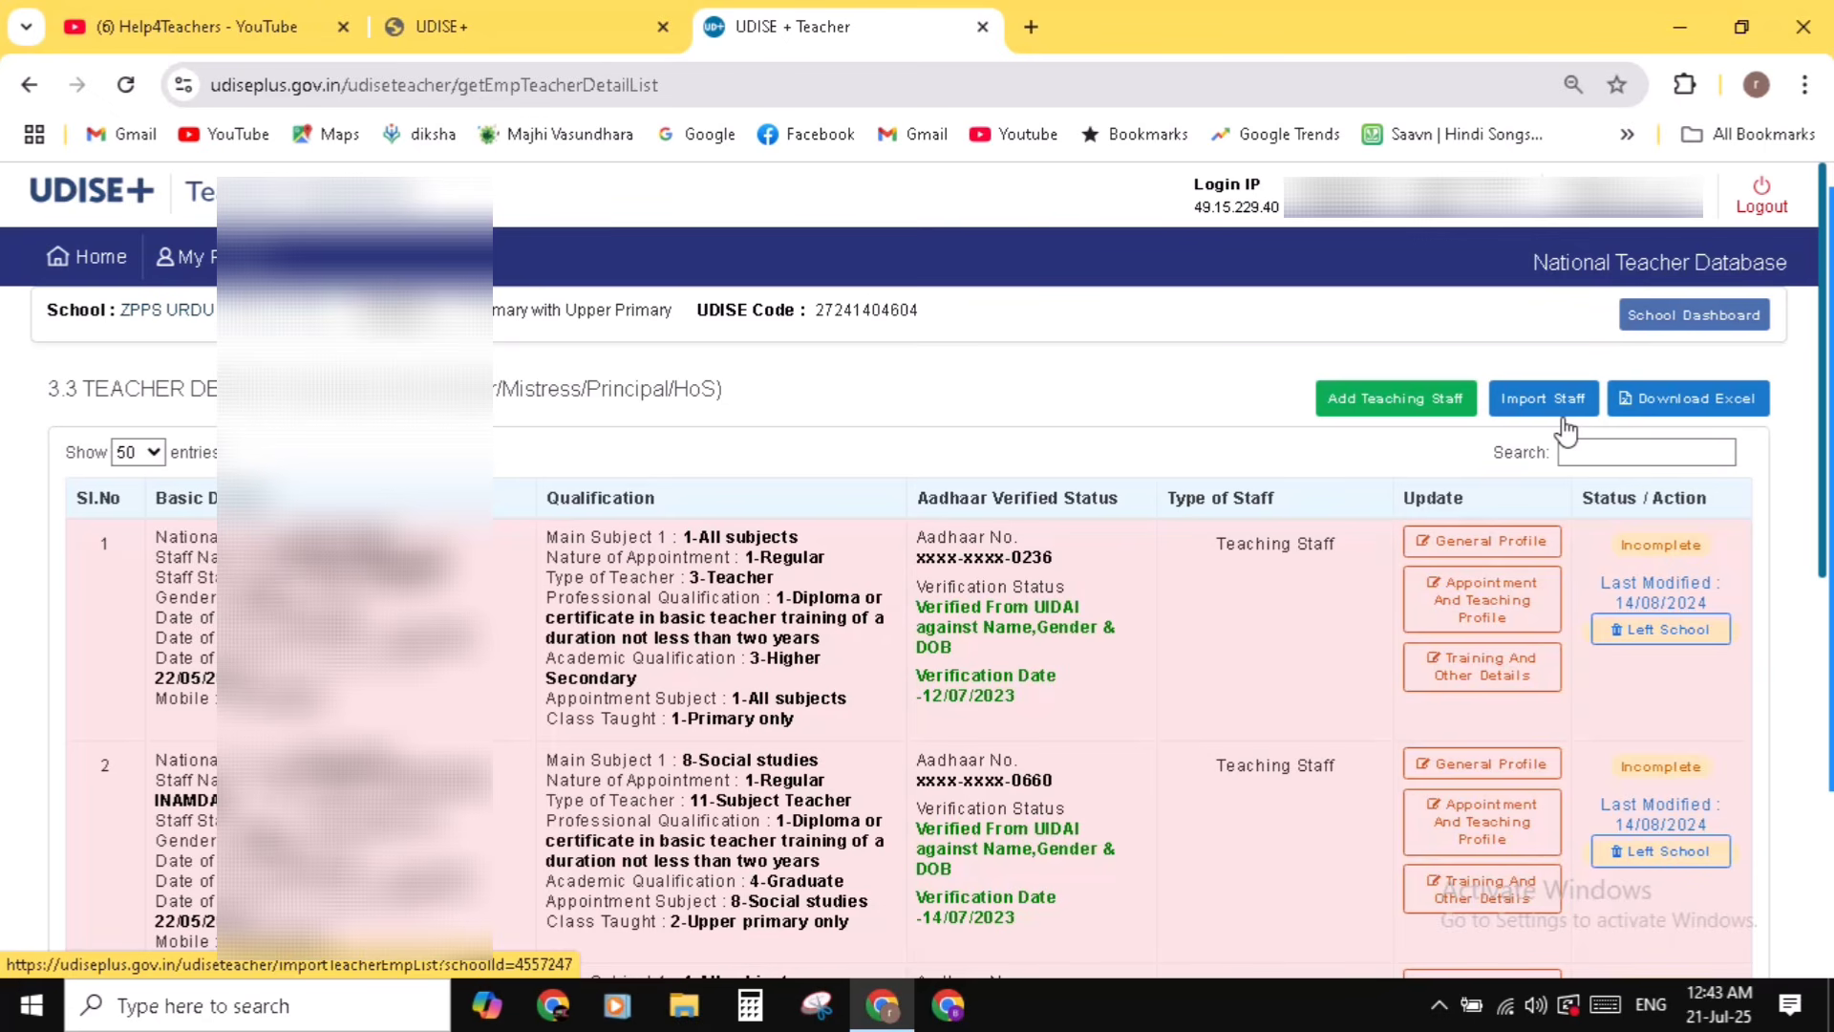
- Return to the school dashboard and open the Import Staff form to inspect its National Code and Date of Birth fields
{"action": "left_click", "coordinate": [1666, 327]}
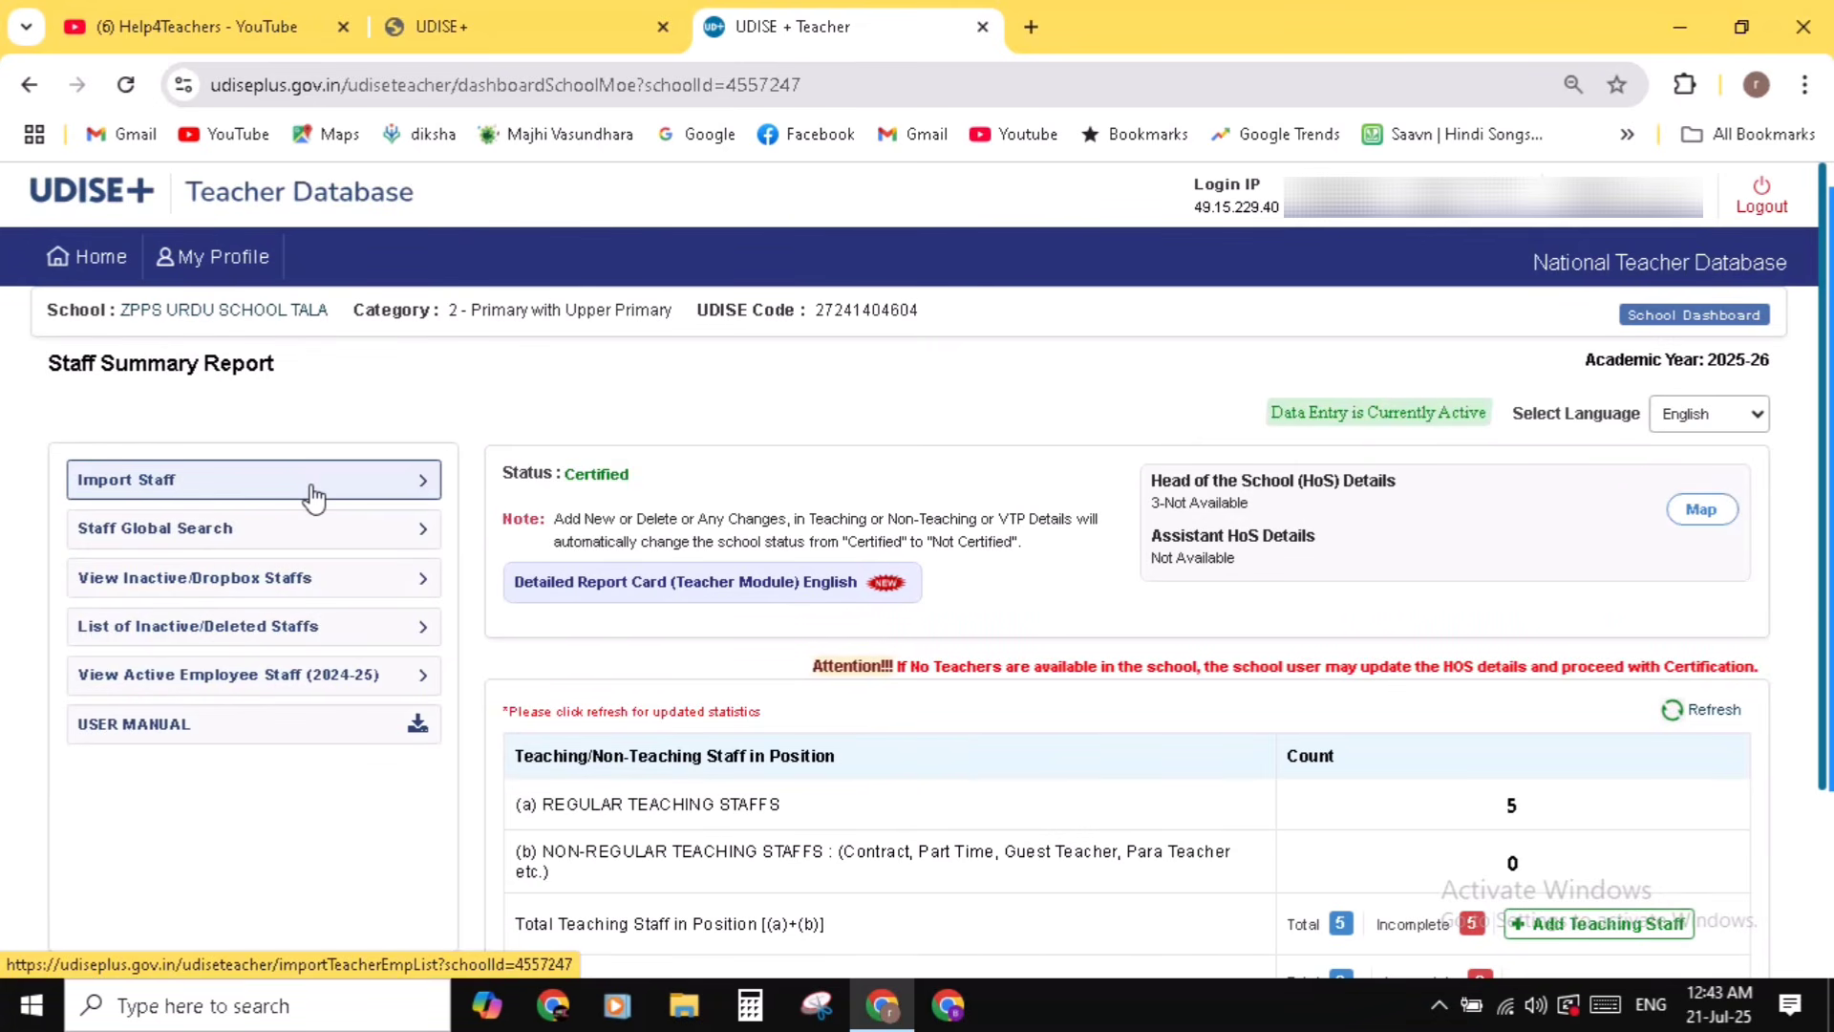
{"action": "scroll", "coordinate": [656, 707], "scroll_direction": "down", "scroll_amount": 2}
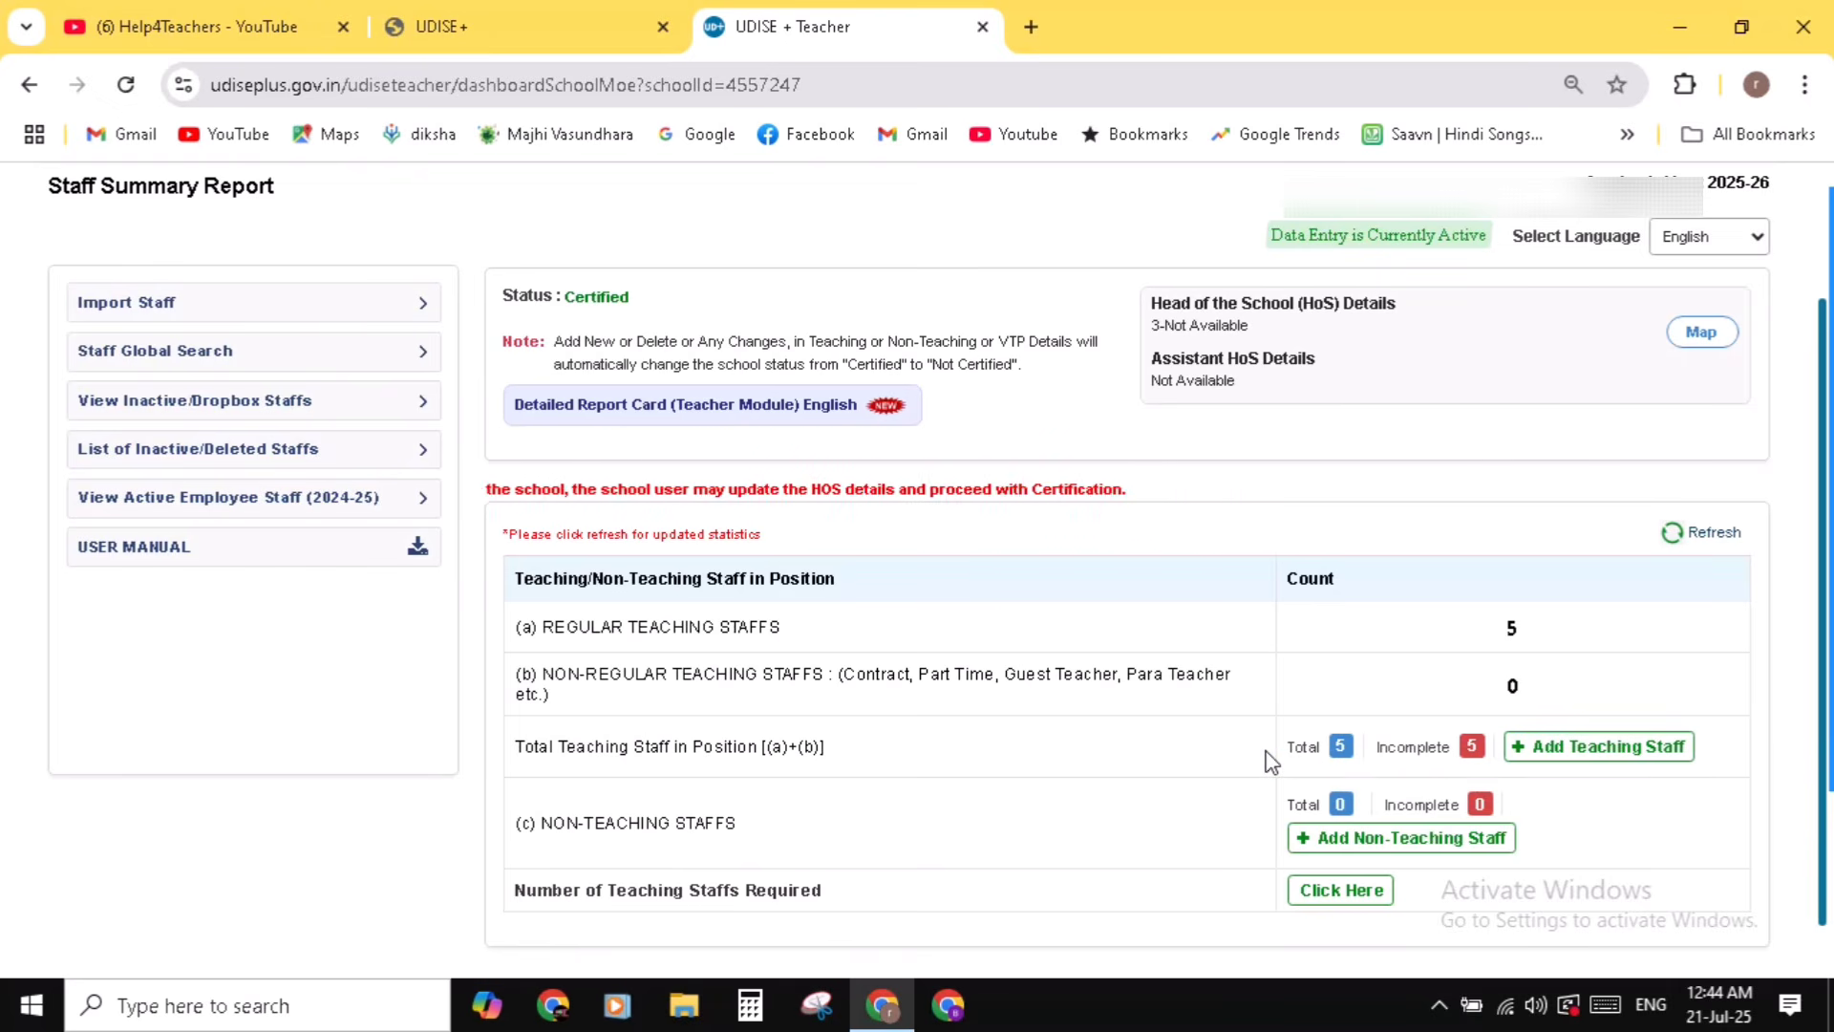
{"action": "scroll", "coordinate": [1270, 762], "scroll_direction": "up", "scroll_amount": 1}
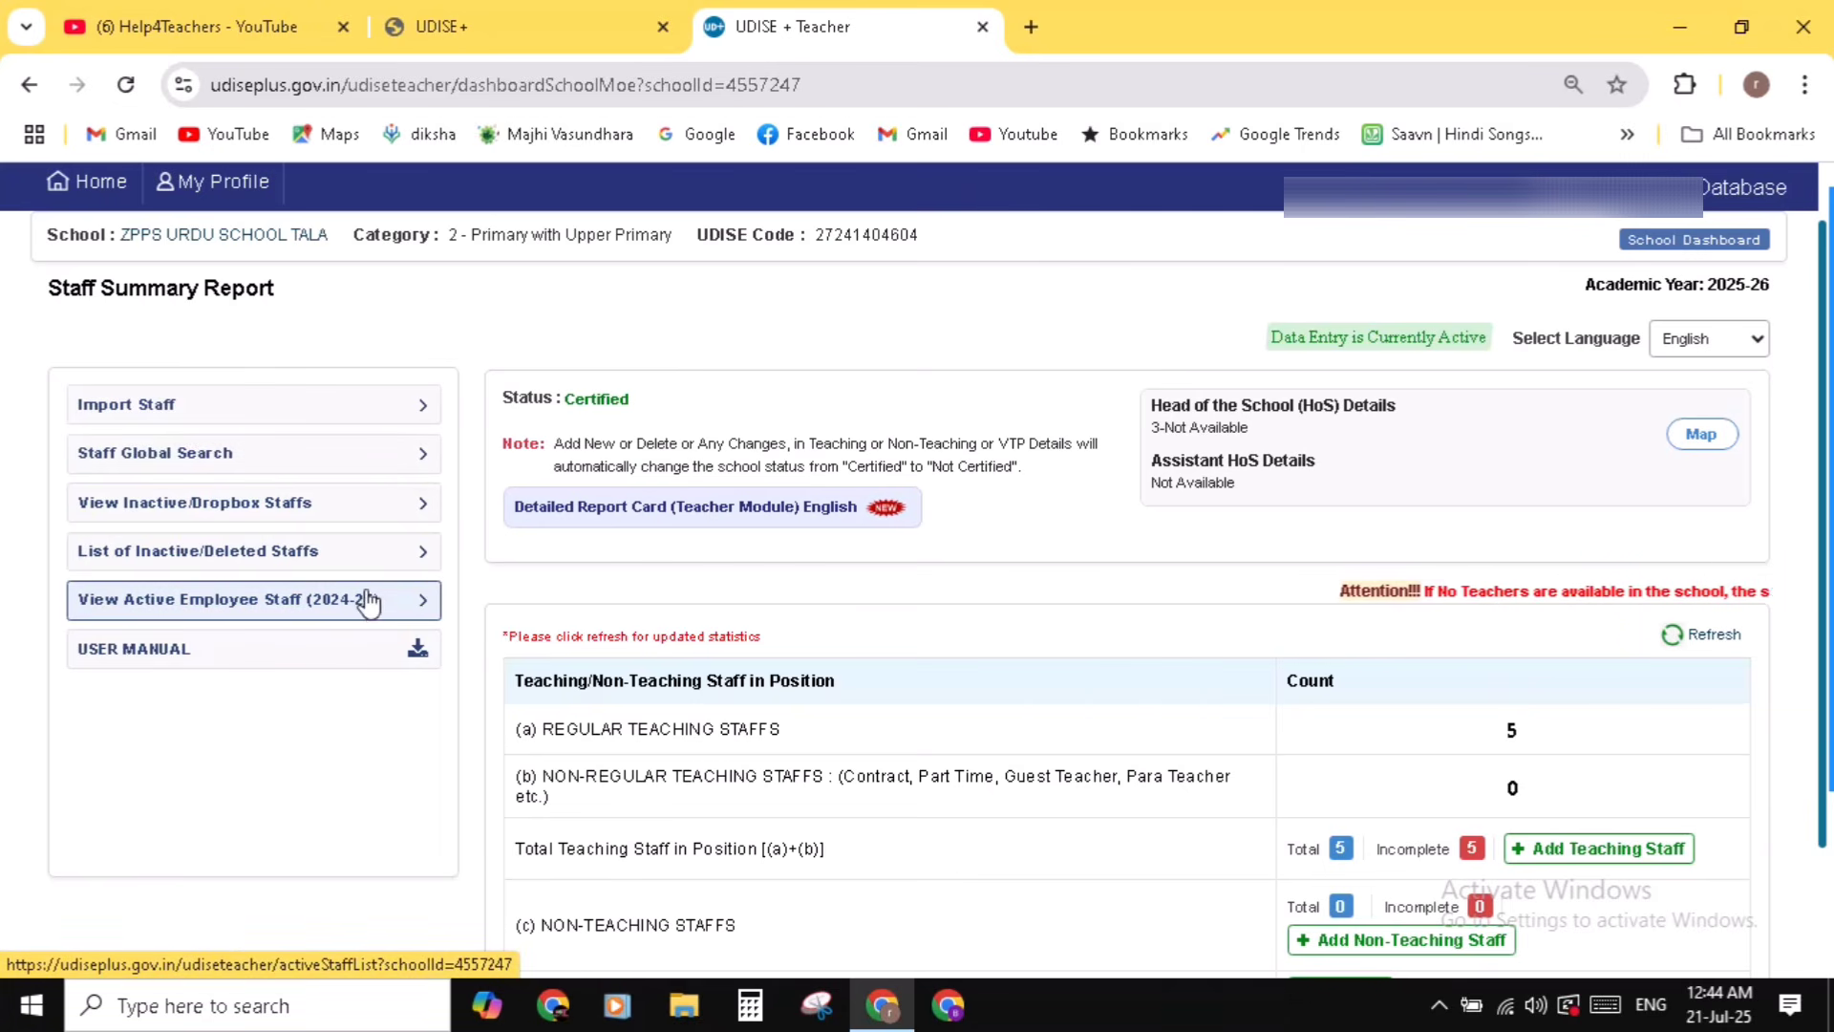
{"action": "left_click", "coordinate": [304, 416]}
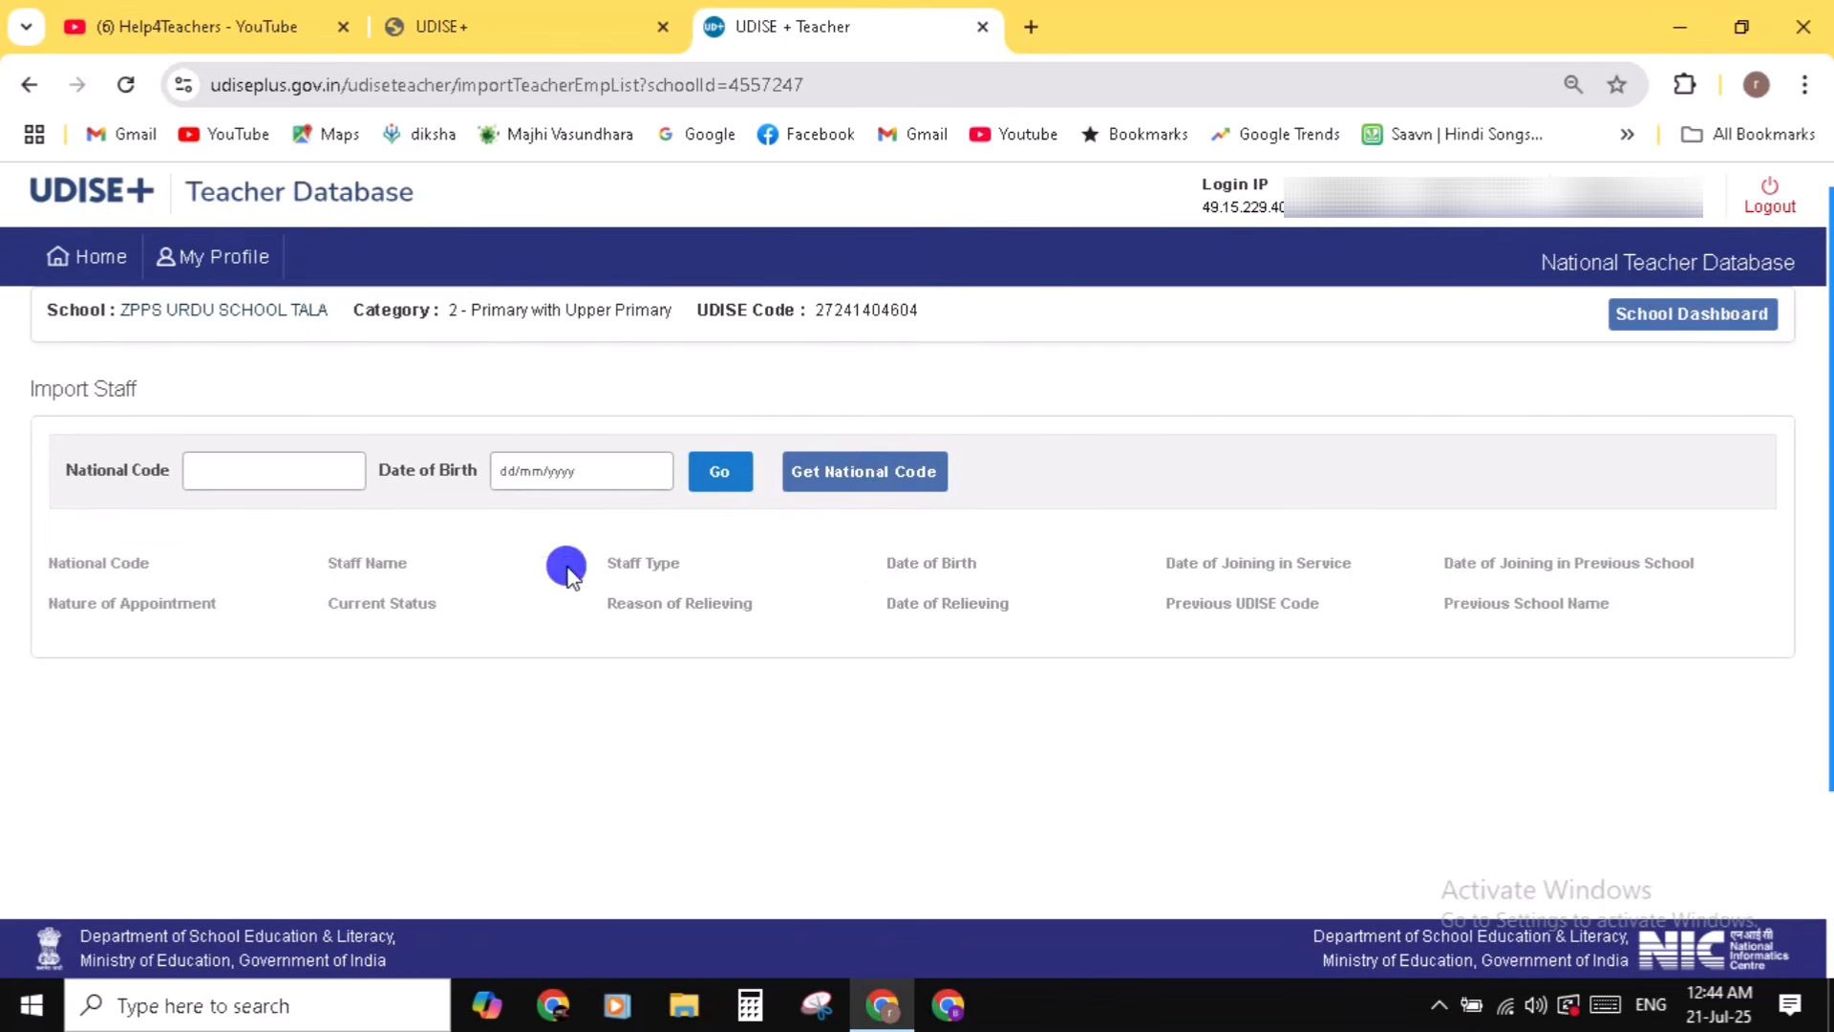
{"action": "left_click_drag", "start_coordinate": [568, 566], "coordinate": [315, 500]}
{"action": "left_click", "coordinate": [282, 478]}
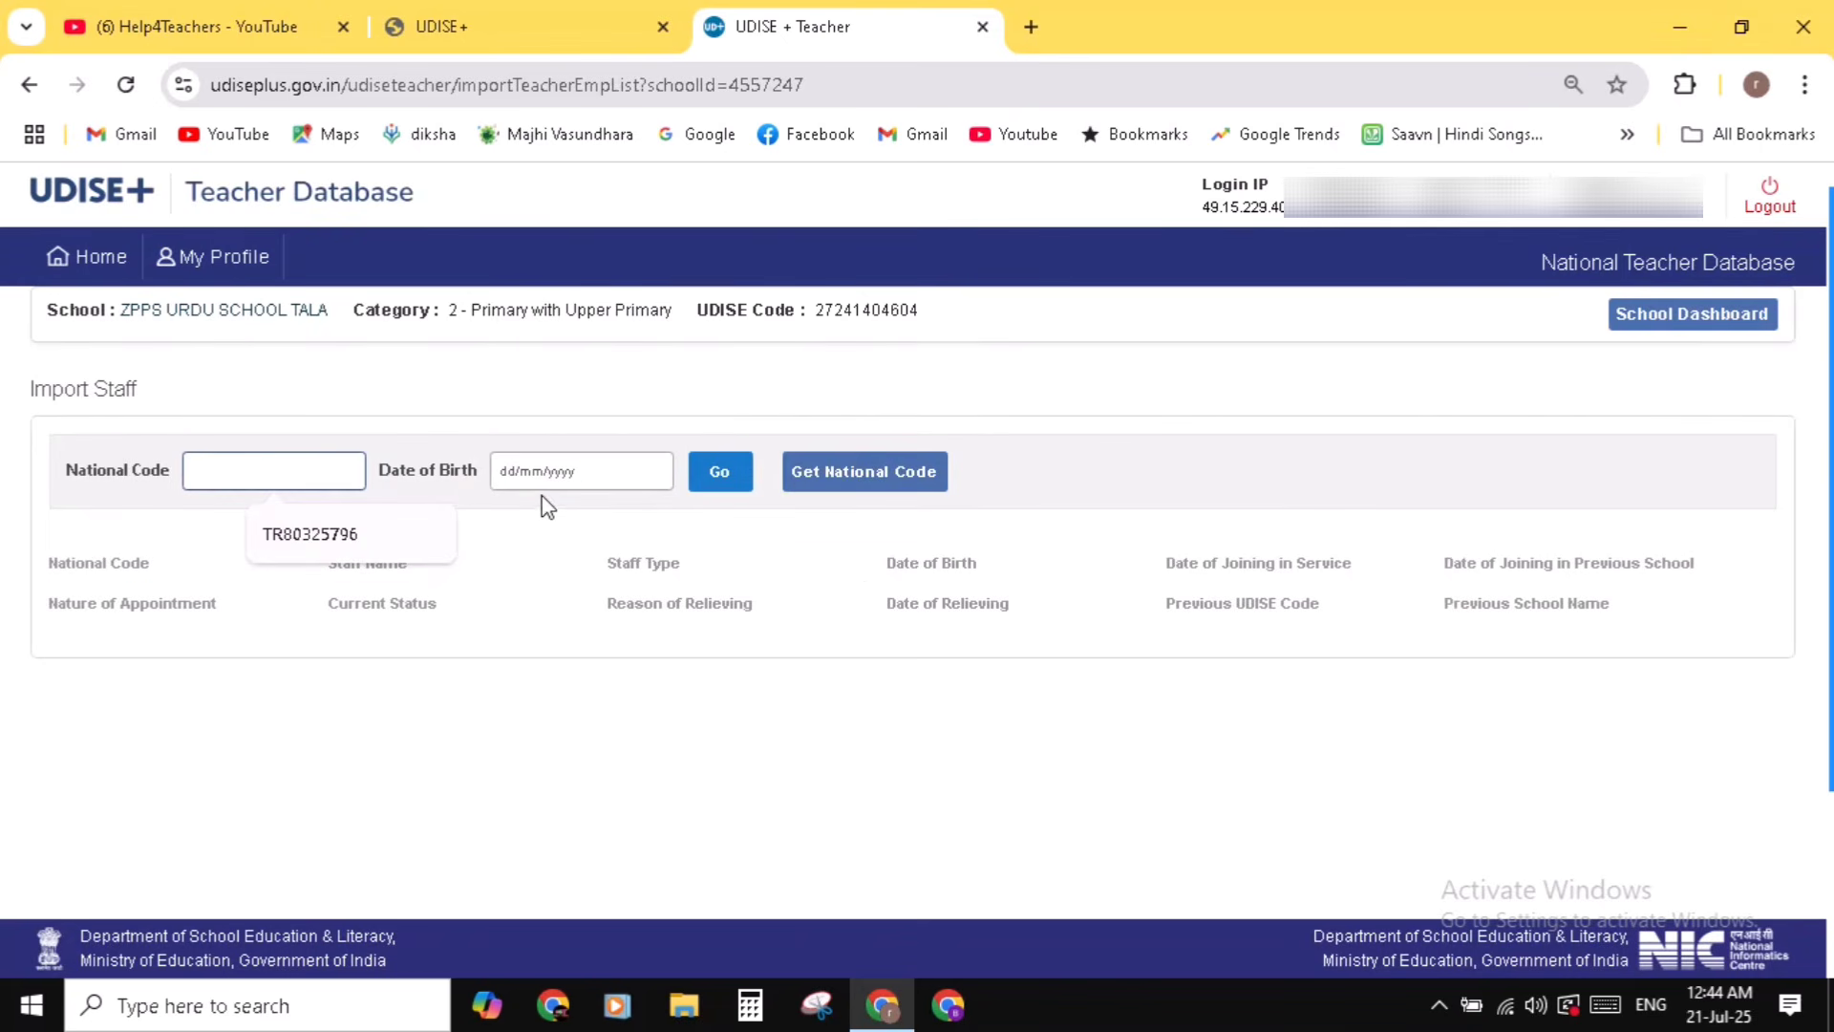
{"action": "left_click", "coordinate": [655, 401]}
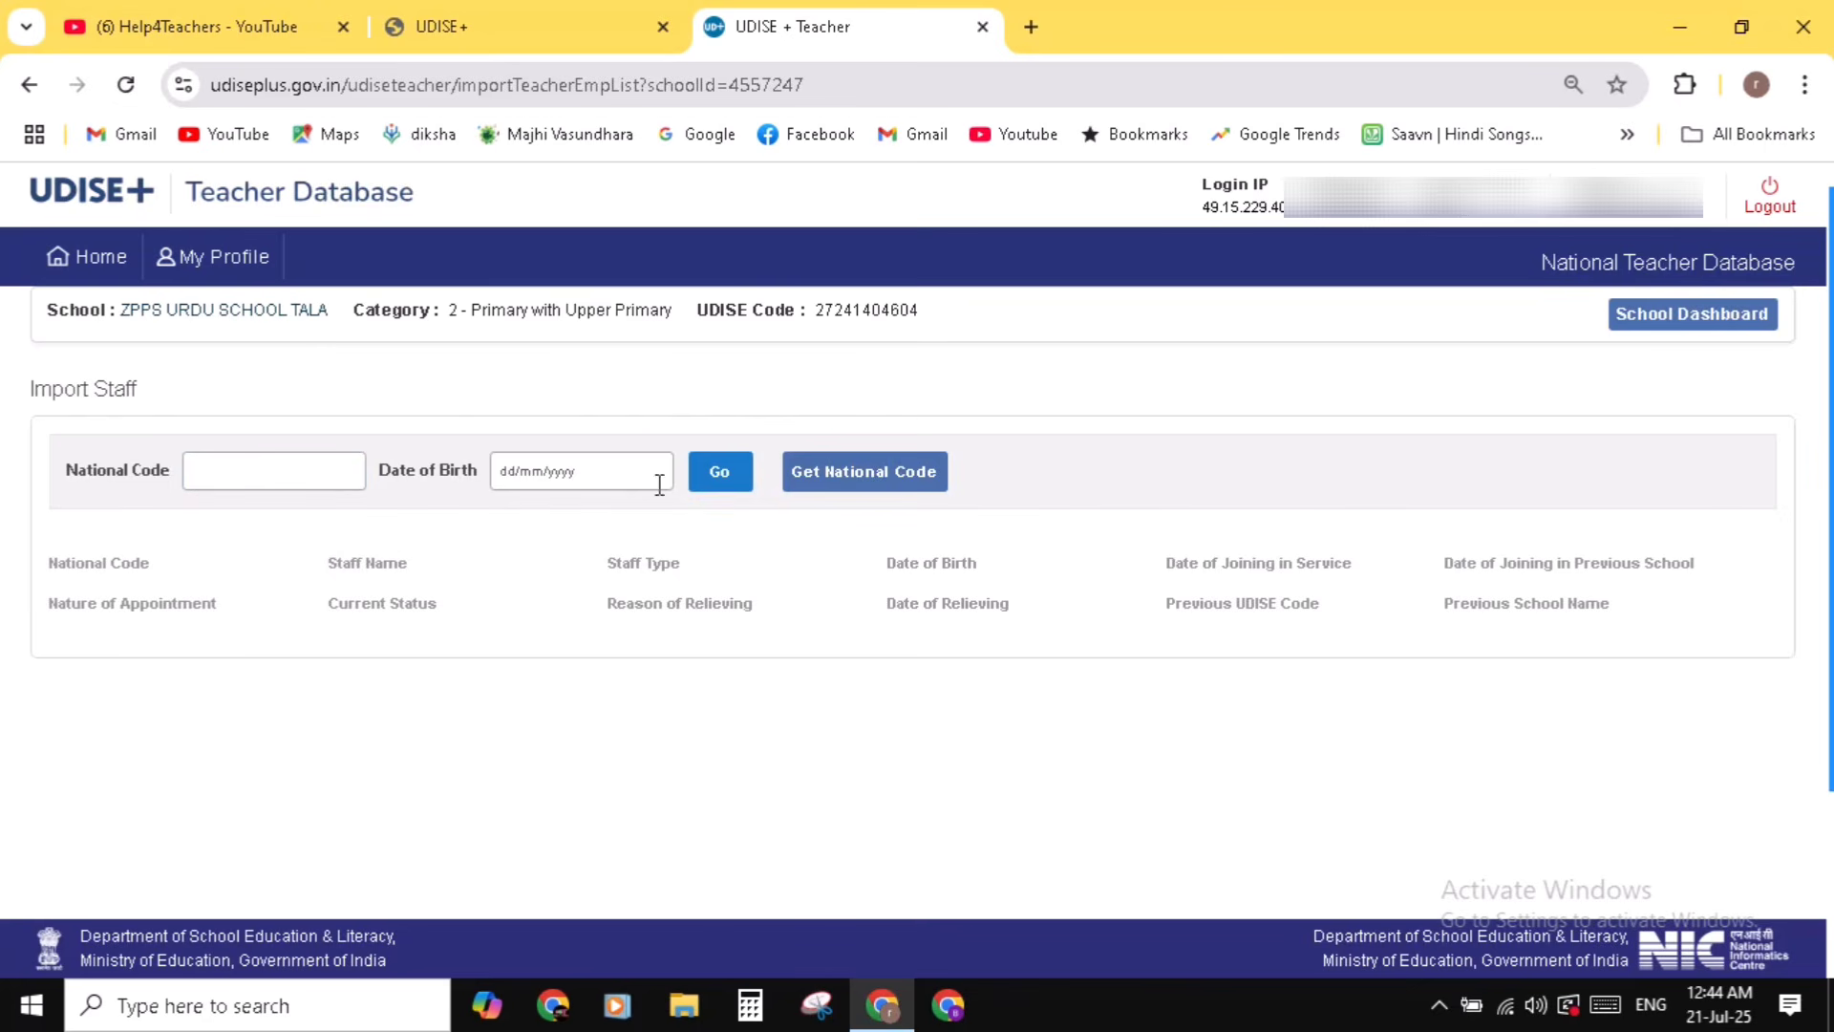
- Open the incomplete teaching staff list from the school dashboard and review the entries of all listed teachers
{"action": "left_click", "coordinate": [1643, 322]}
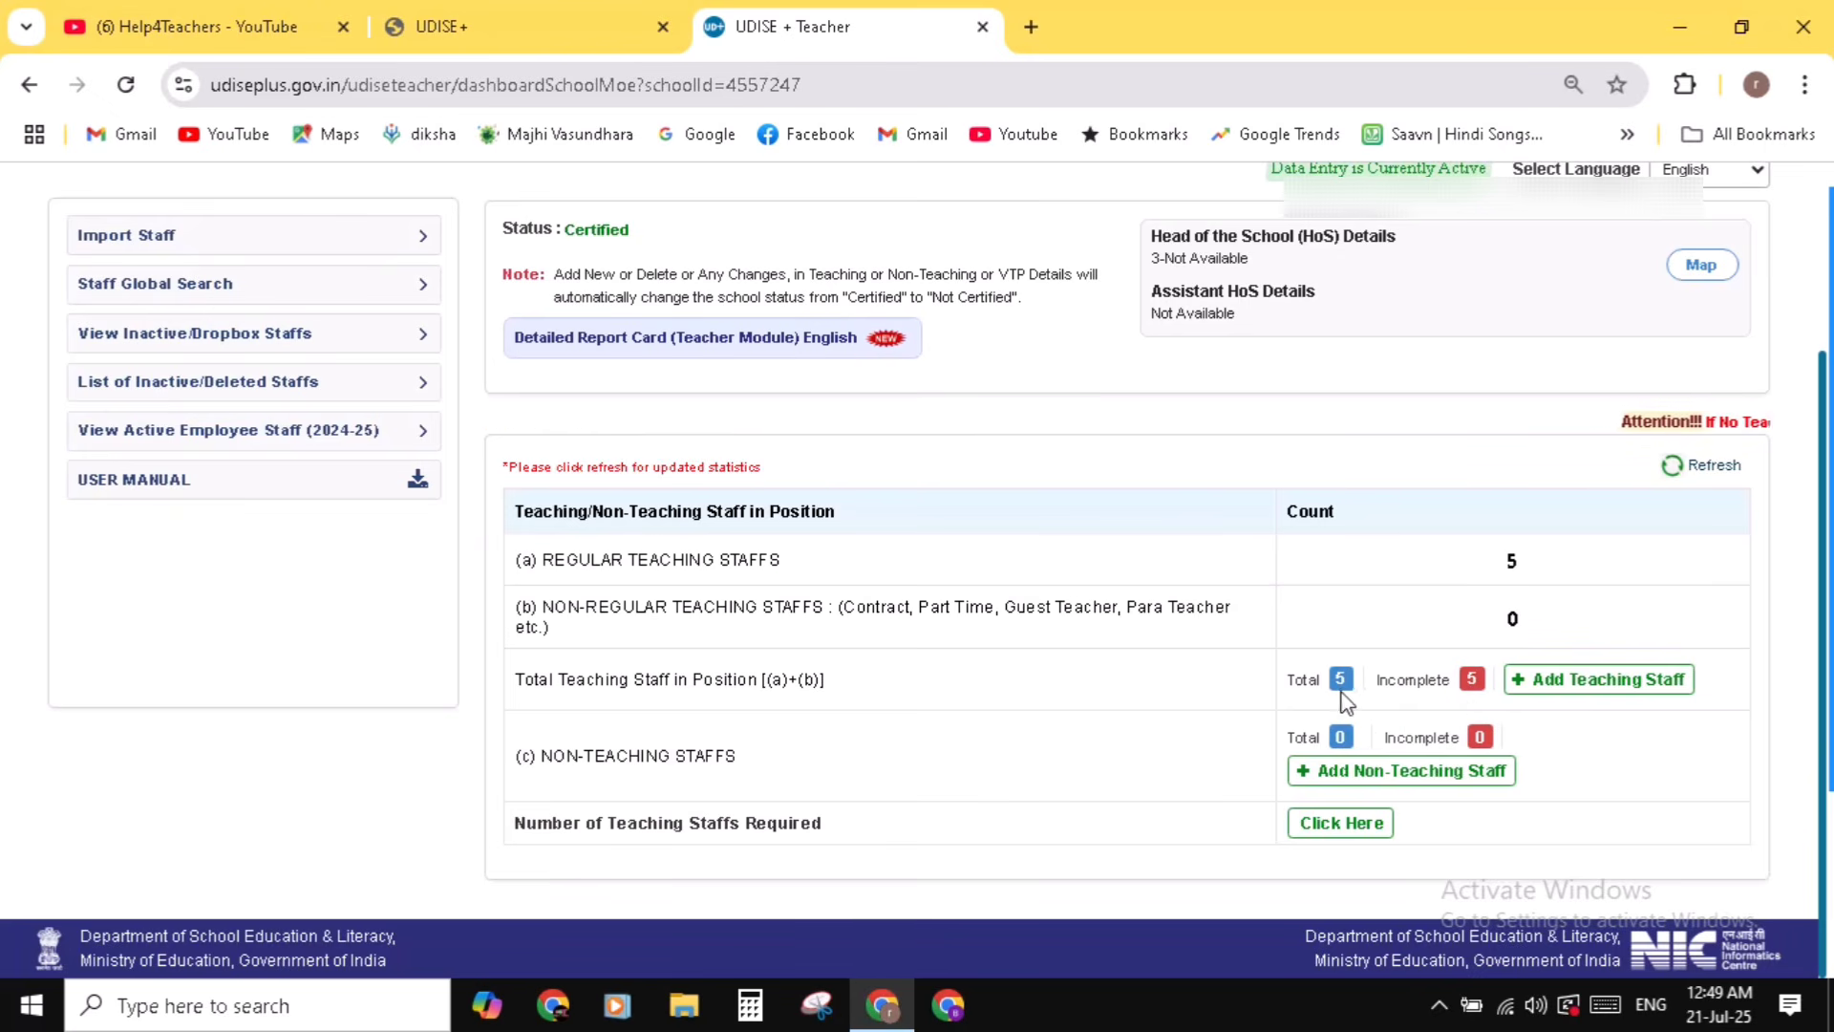
{"action": "left_click", "coordinate": [1472, 680]}
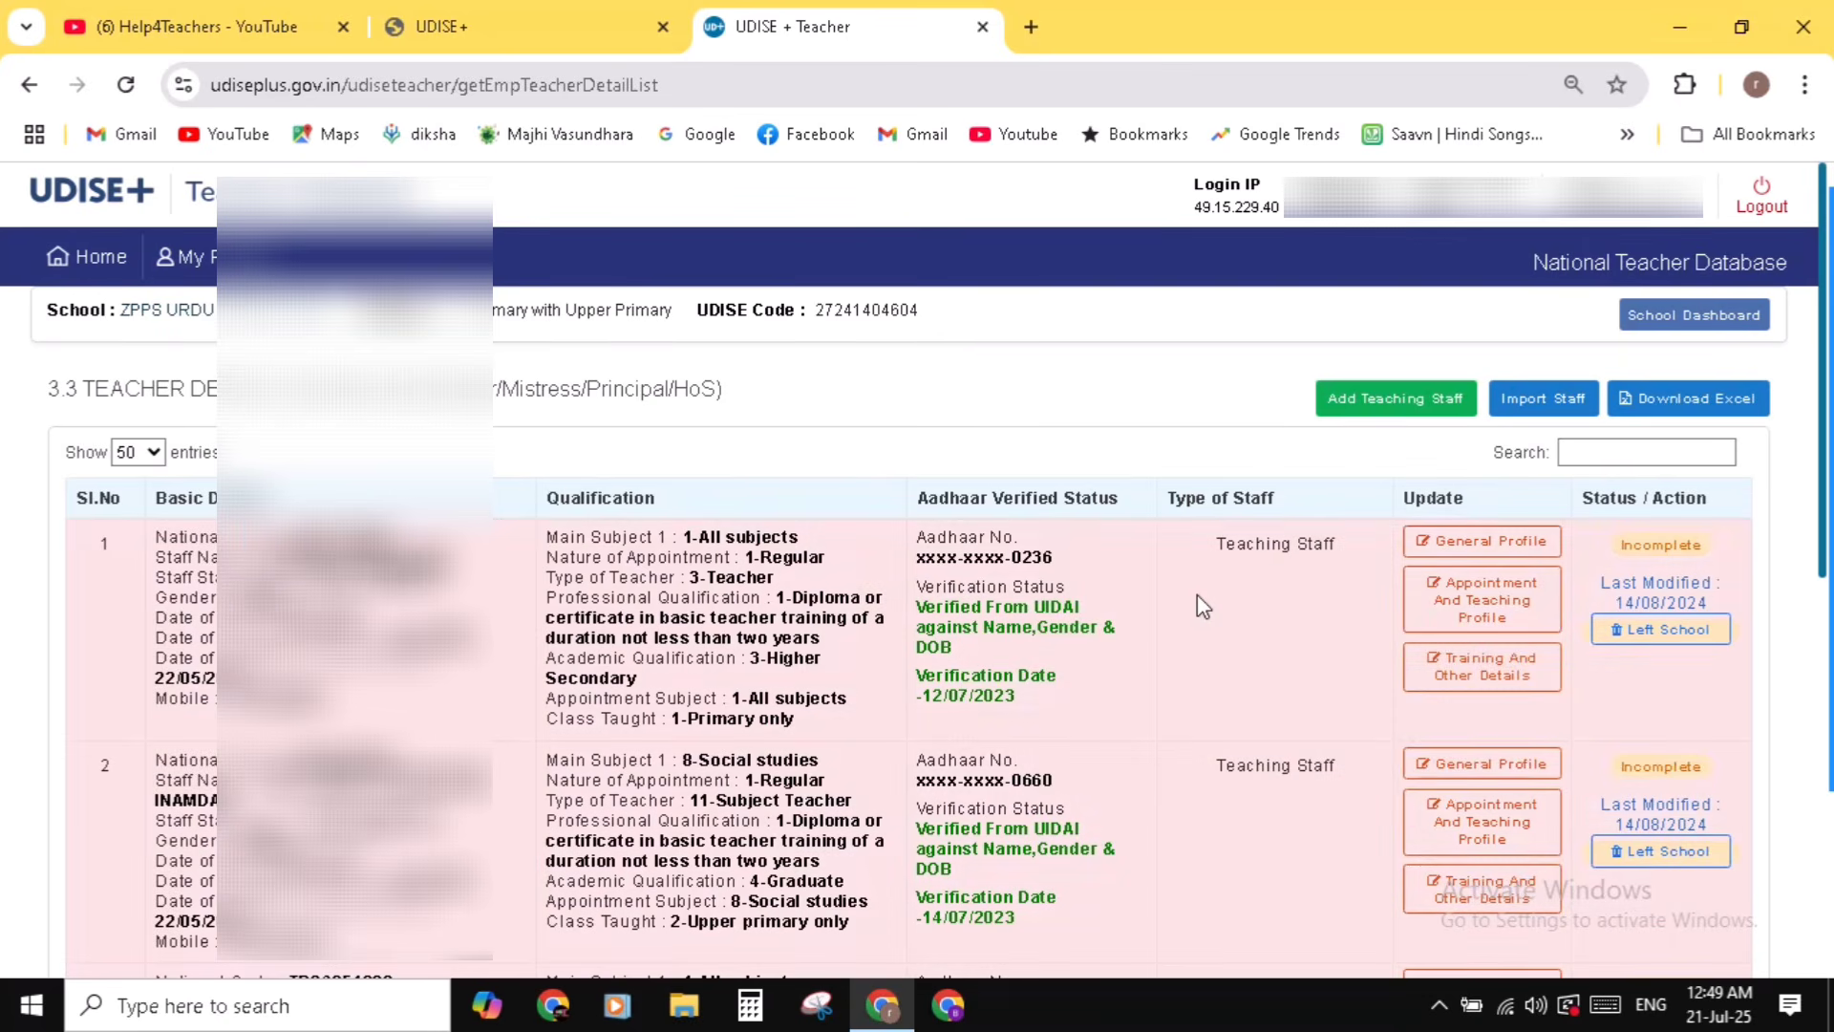
{"action": "scroll", "coordinate": [1196, 596], "scroll_direction": "down", "scroll_amount": 1}
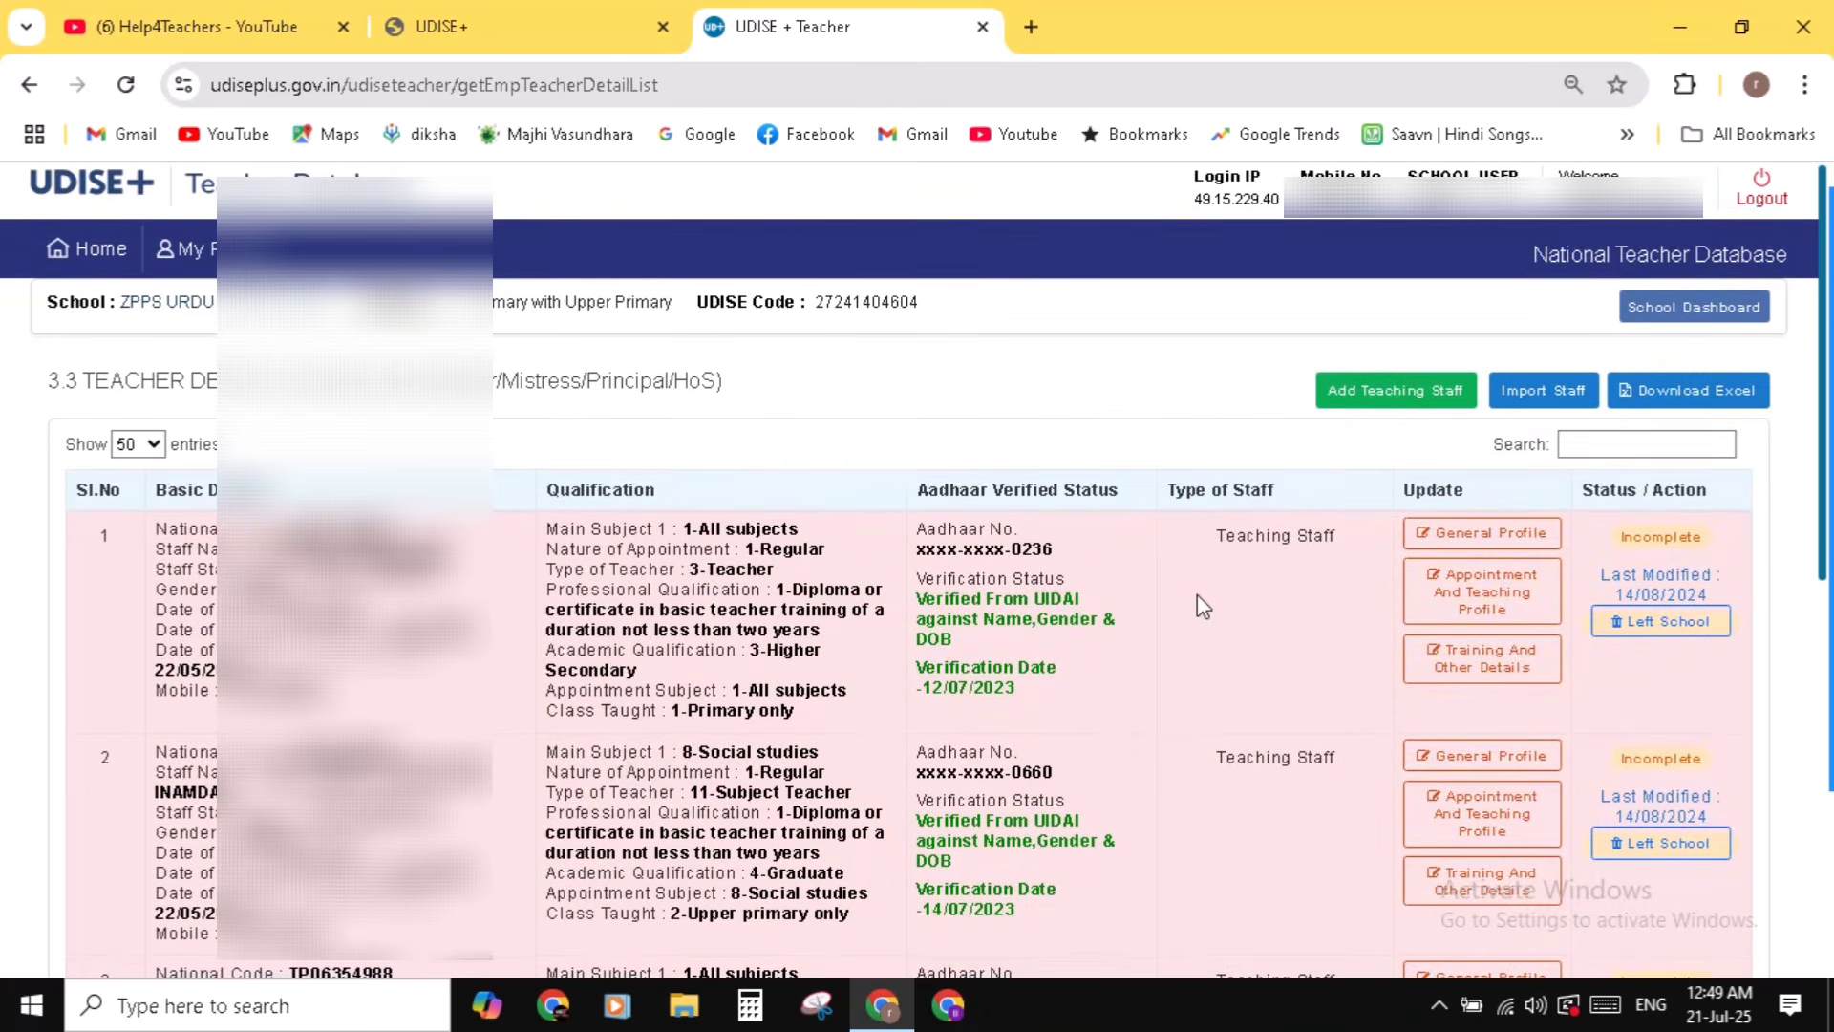
{"action": "scroll", "coordinate": [1197, 596], "scroll_direction": "down", "scroll_amount": 8}
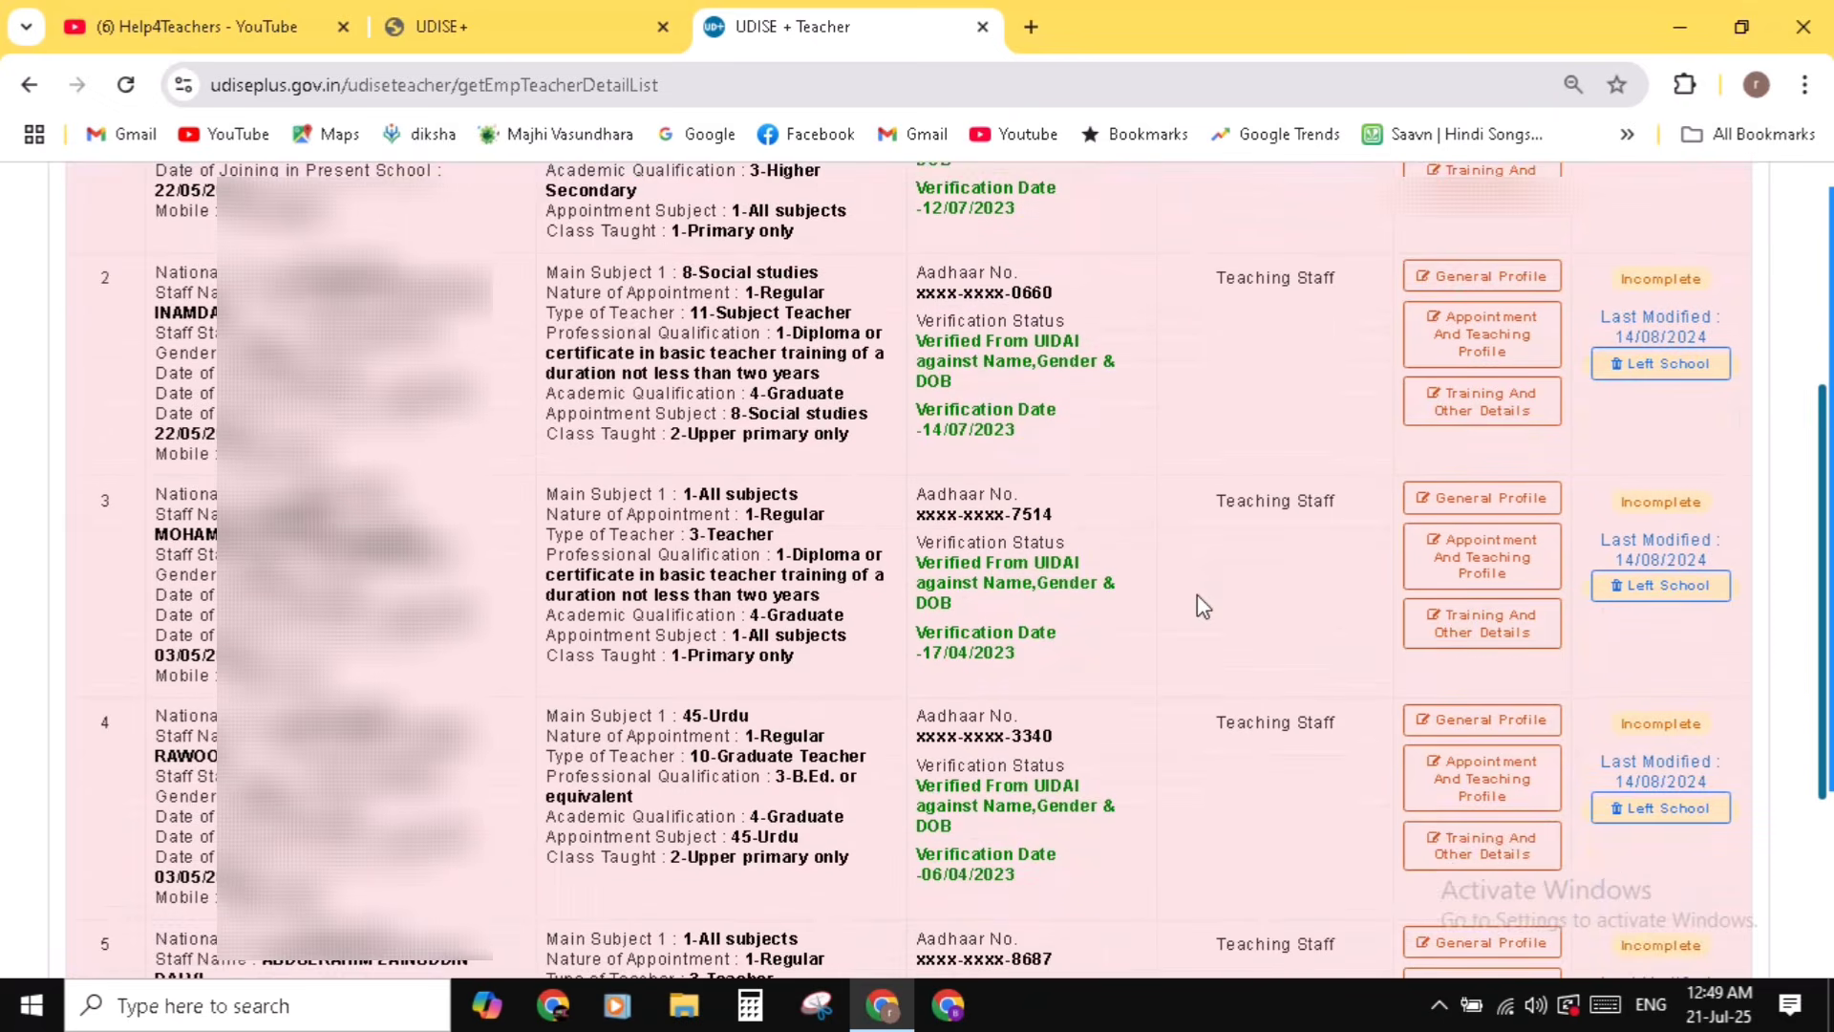
{"action": "scroll", "coordinate": [1202, 607], "scroll_direction": "up", "scroll_amount": 10}
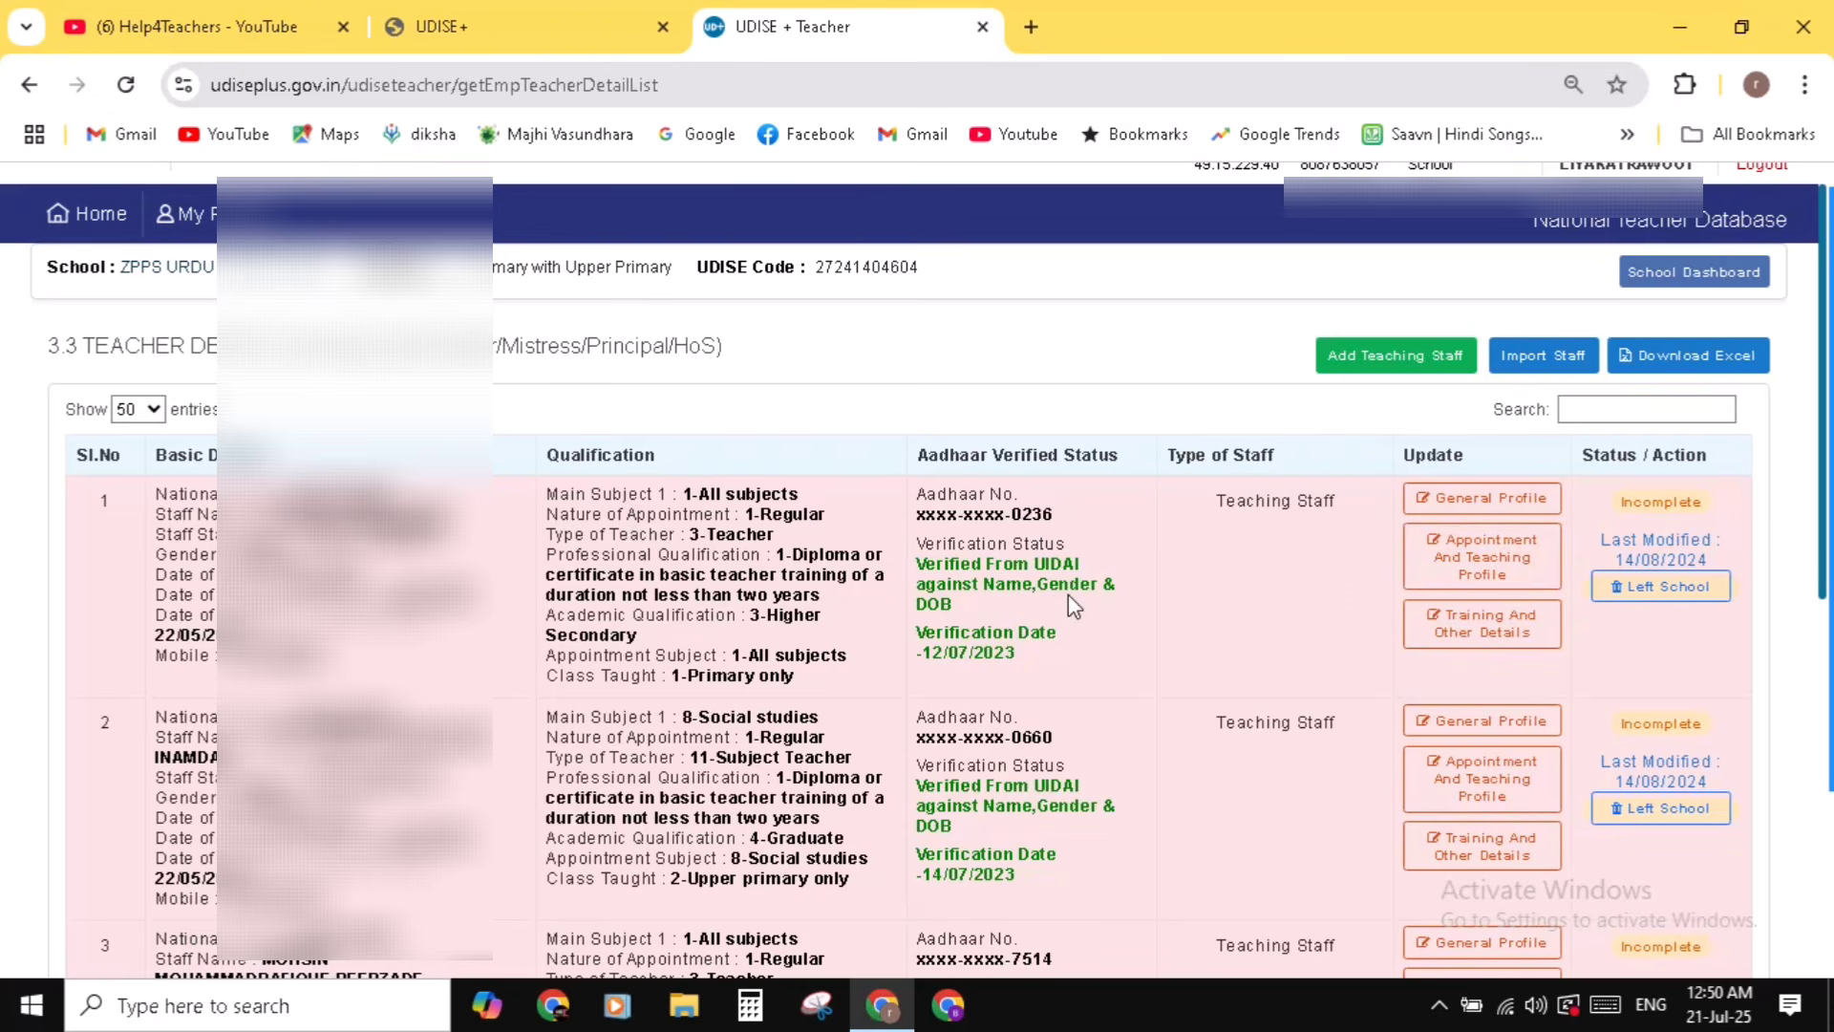
{"action": "scroll", "coordinate": [1050, 789], "scroll_direction": "down", "scroll_amount": 1}
{"action": "scroll", "coordinate": [1050, 789], "scroll_direction": "down", "scroll_amount": 8}
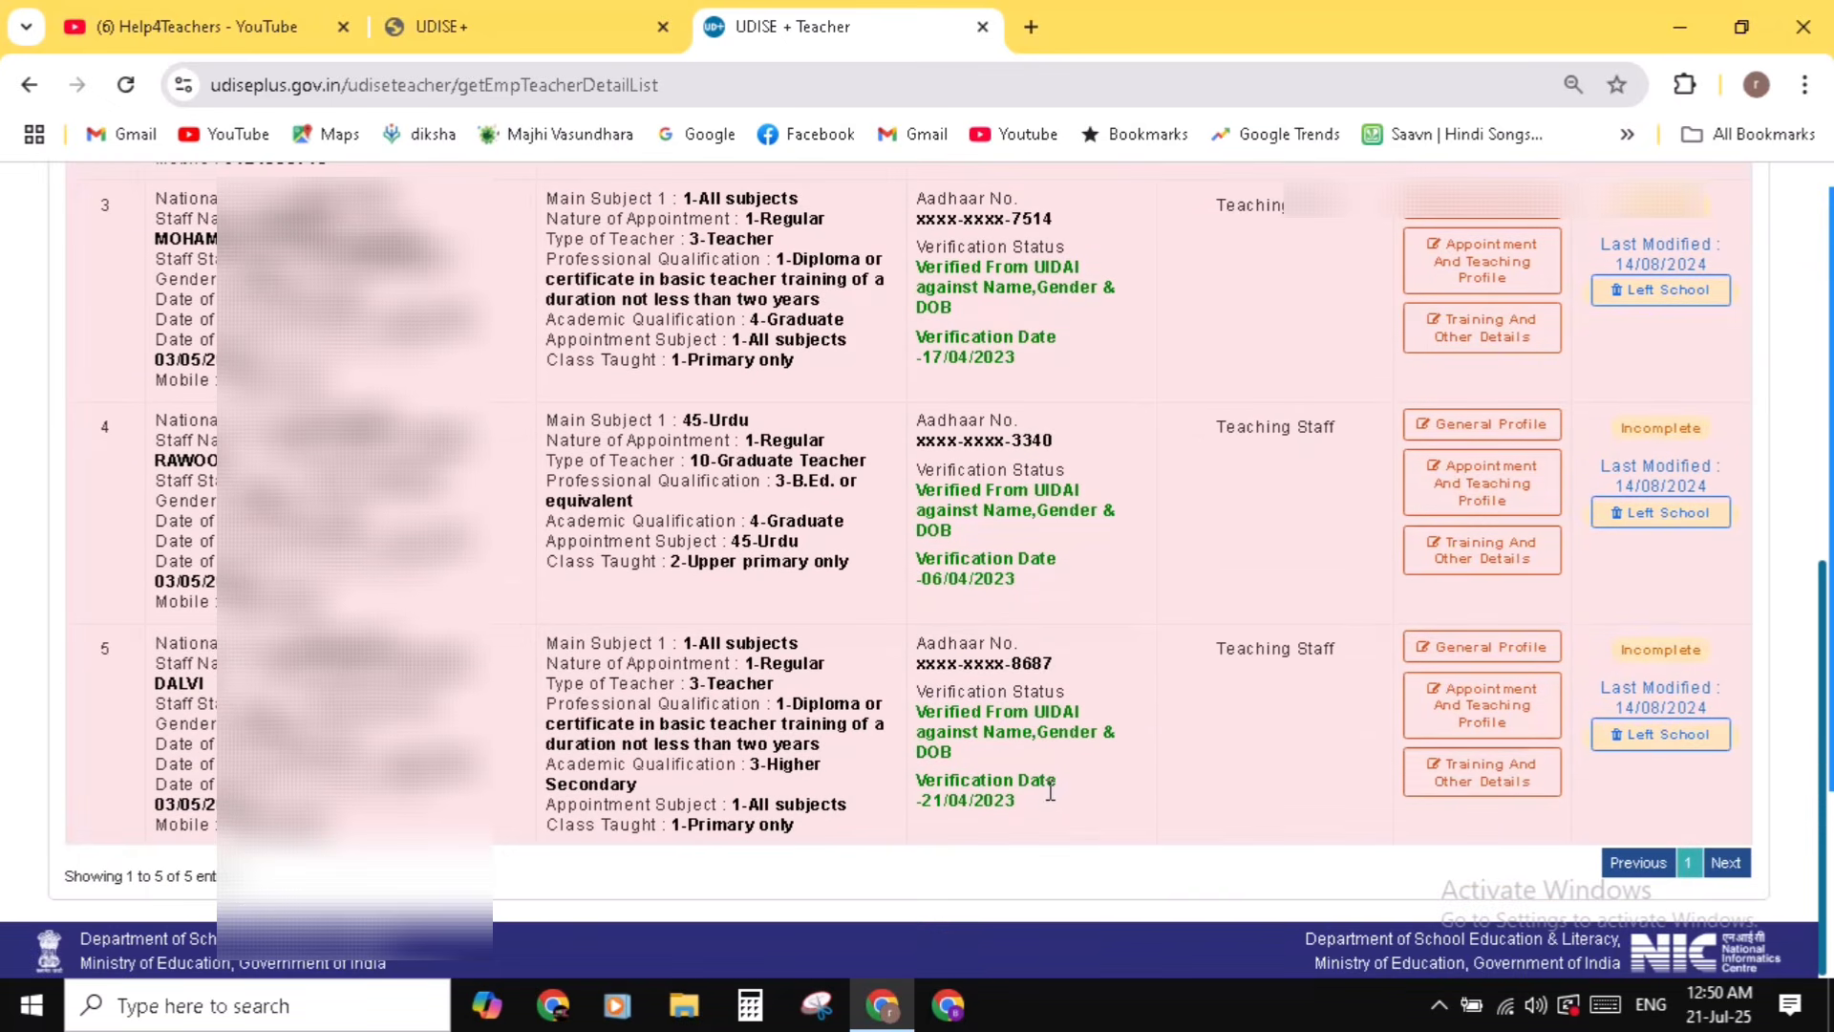
{"action": "scroll", "coordinate": [1013, 730], "scroll_direction": "up", "scroll_amount": 8}
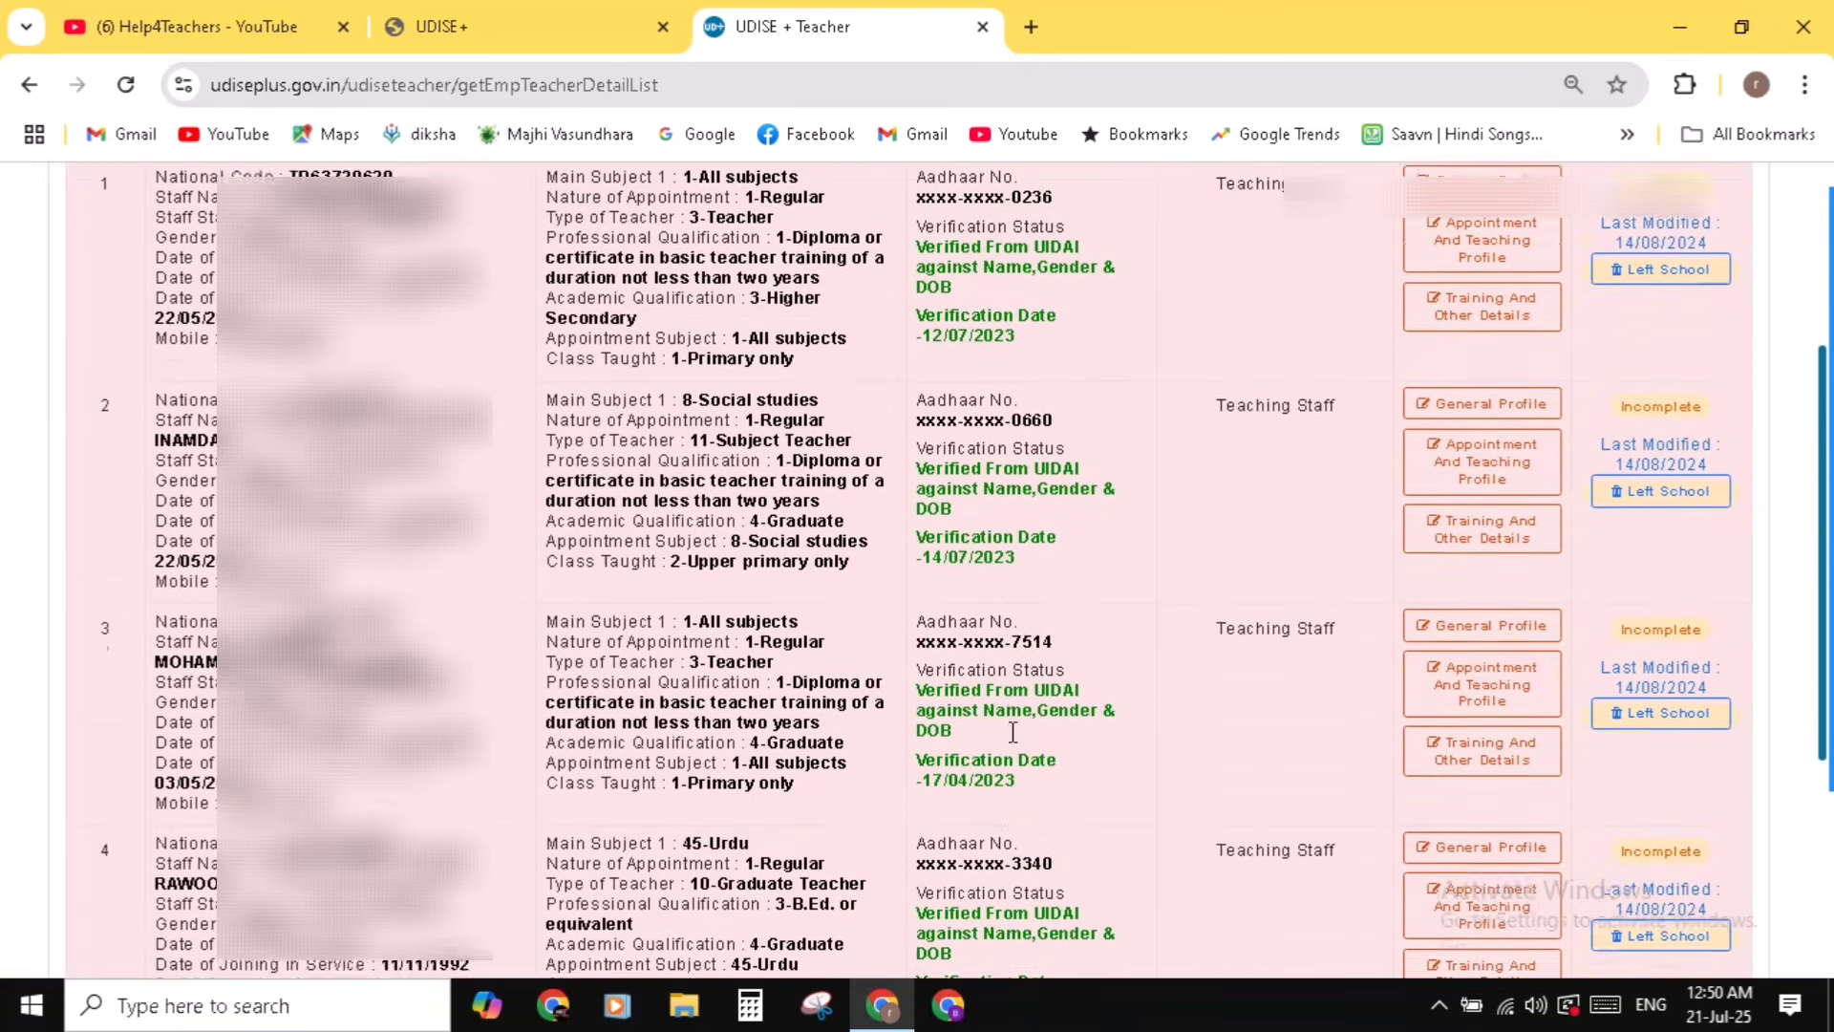
{"action": "scroll", "coordinate": [1013, 730], "scroll_direction": "up", "scroll_amount": 1}
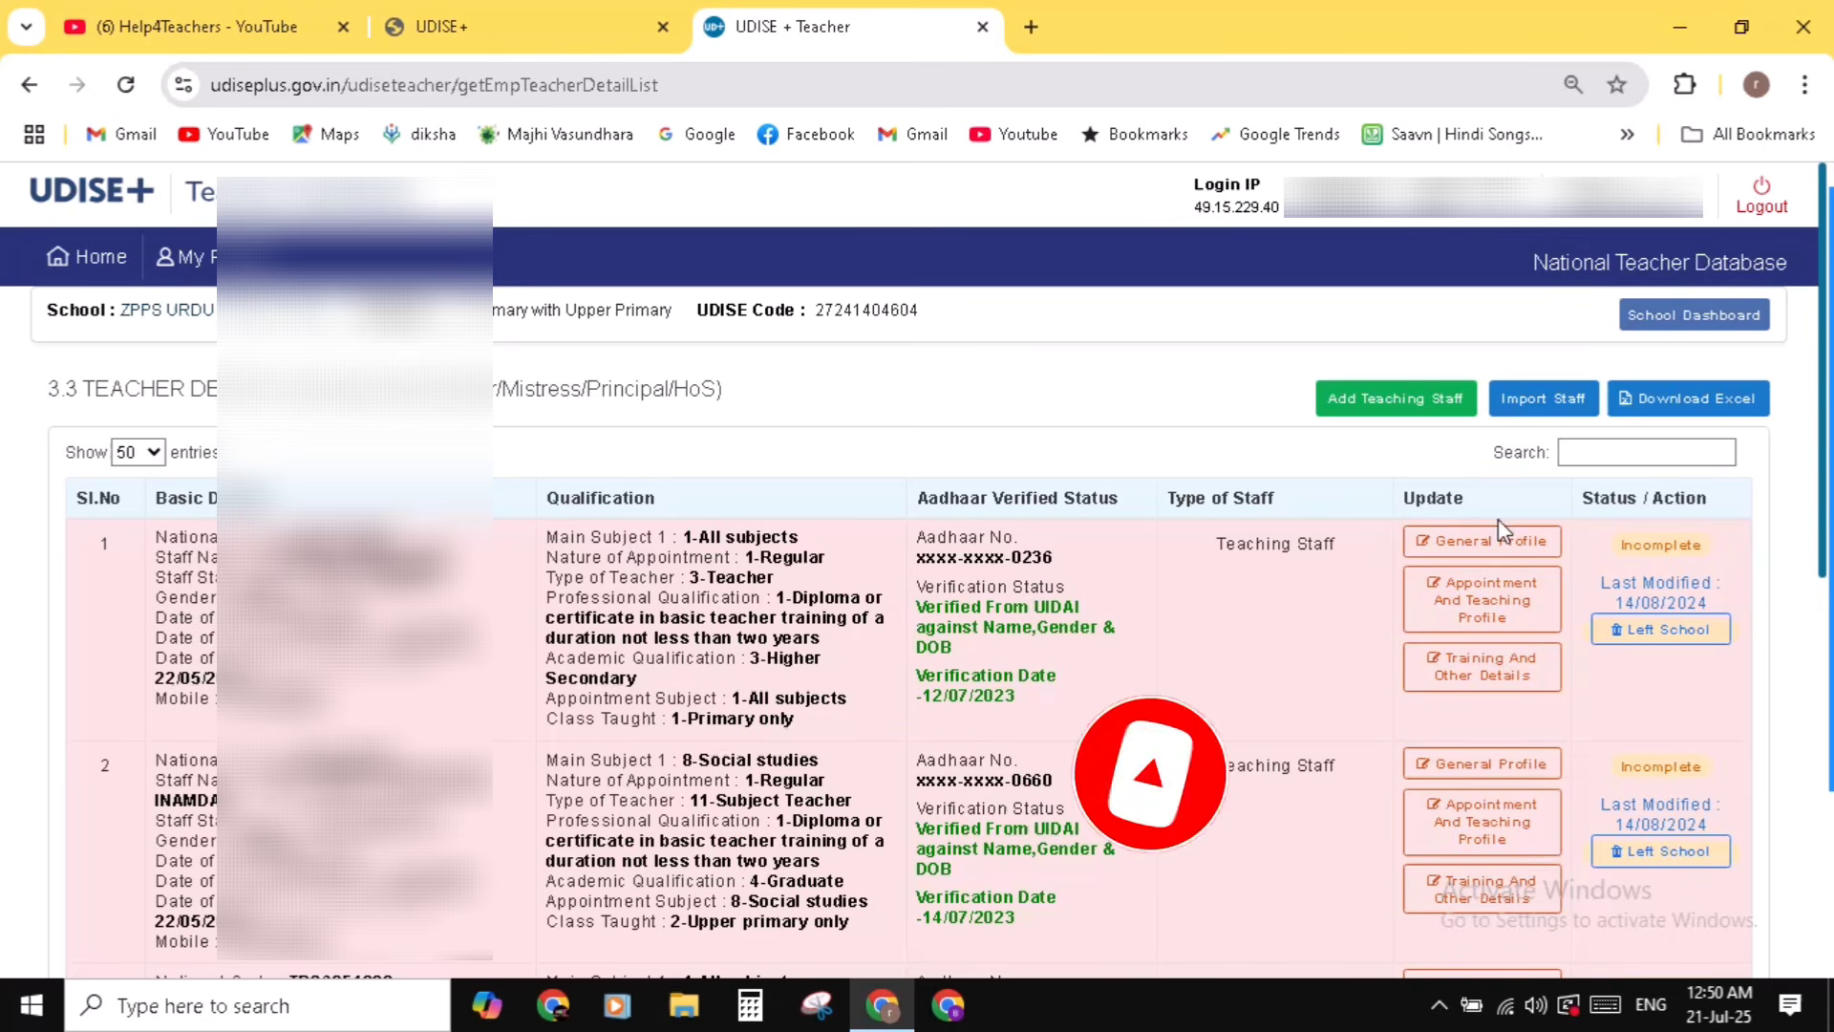
- Open the first teacher's General Profile, check its details and submit the update with the existing entries
{"action": "left_click", "coordinate": [1478, 547]}
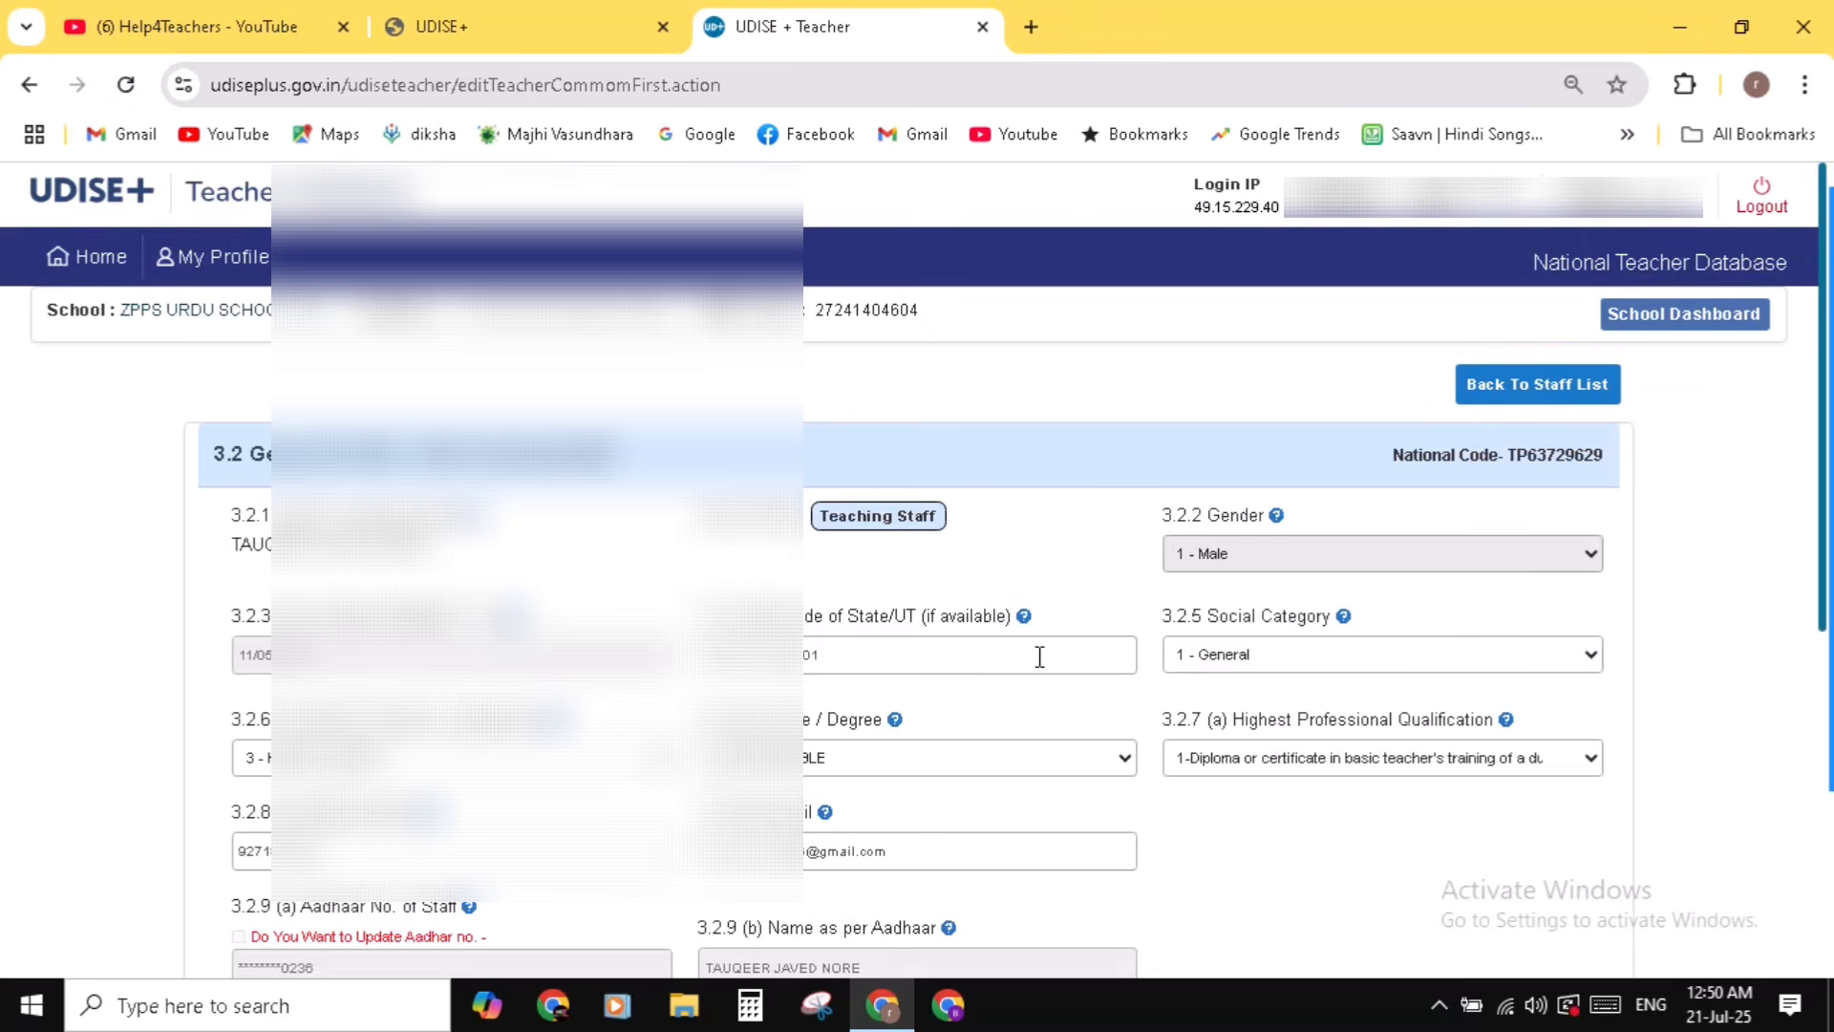
{"action": "scroll", "coordinate": [1039, 657], "scroll_direction": "down", "scroll_amount": 3}
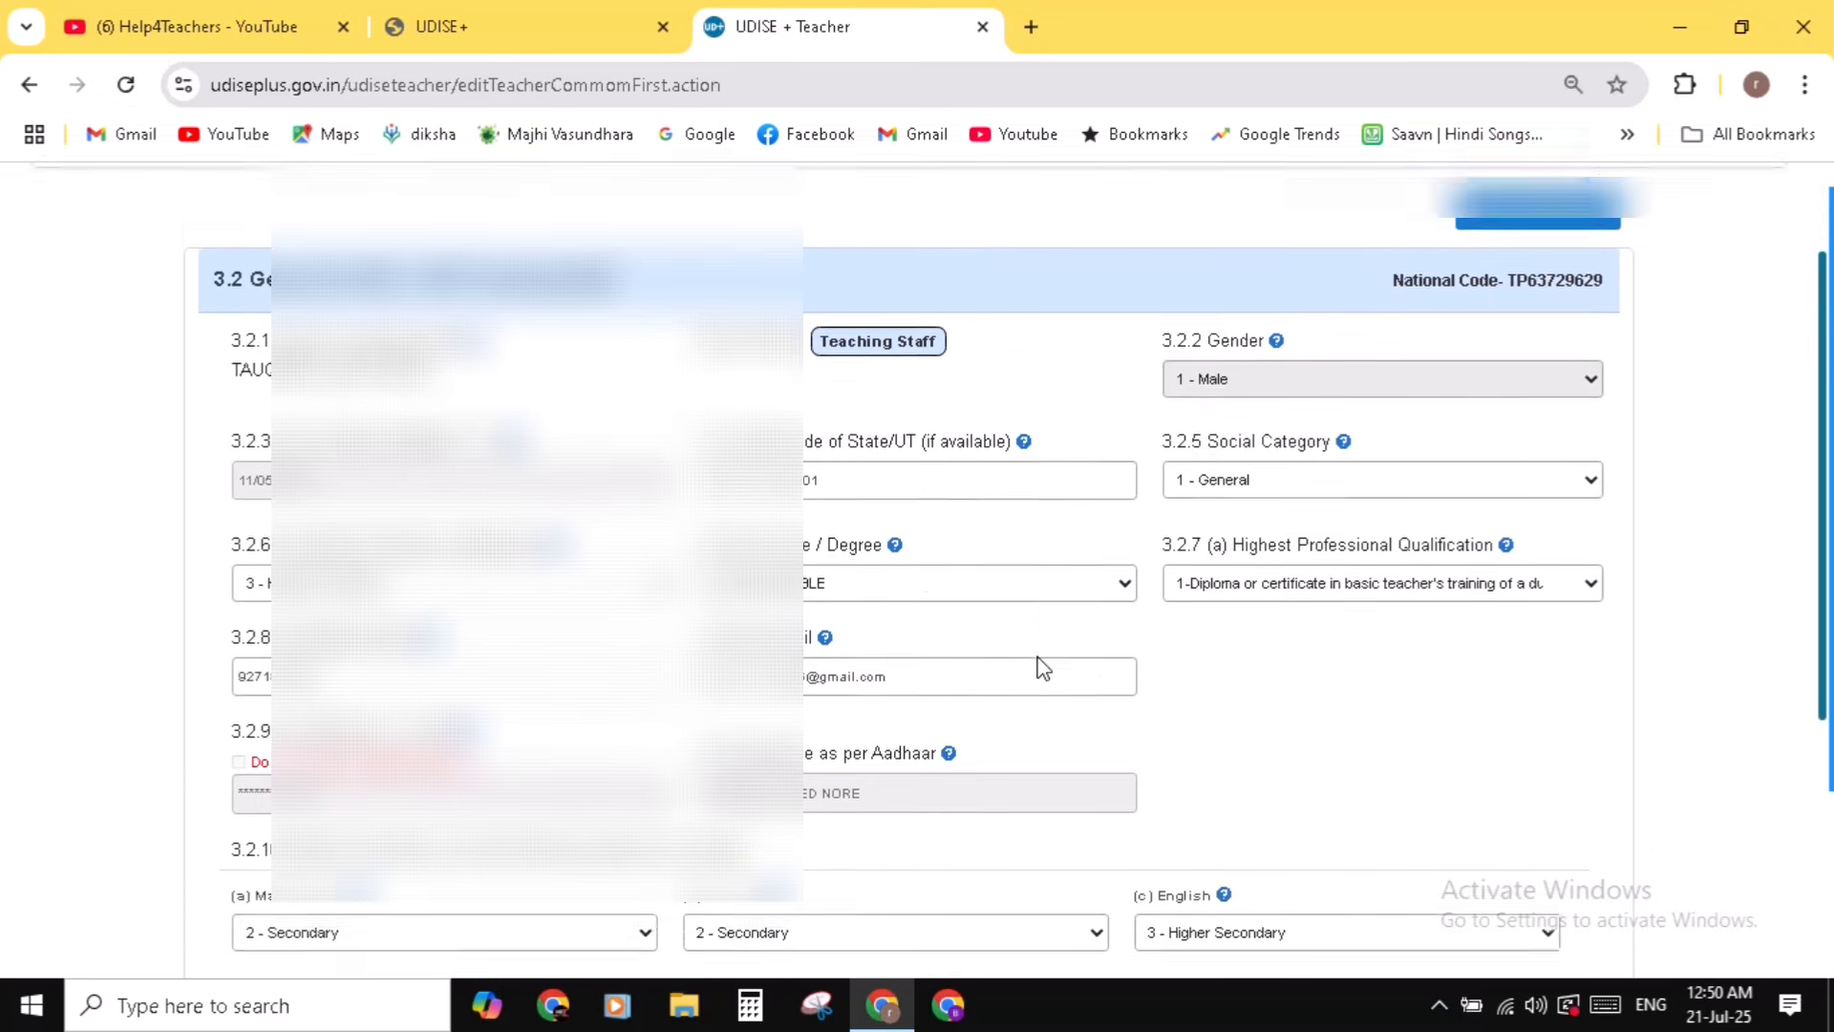
{"action": "scroll", "coordinate": [1041, 666], "scroll_direction": "down", "scroll_amount": 4}
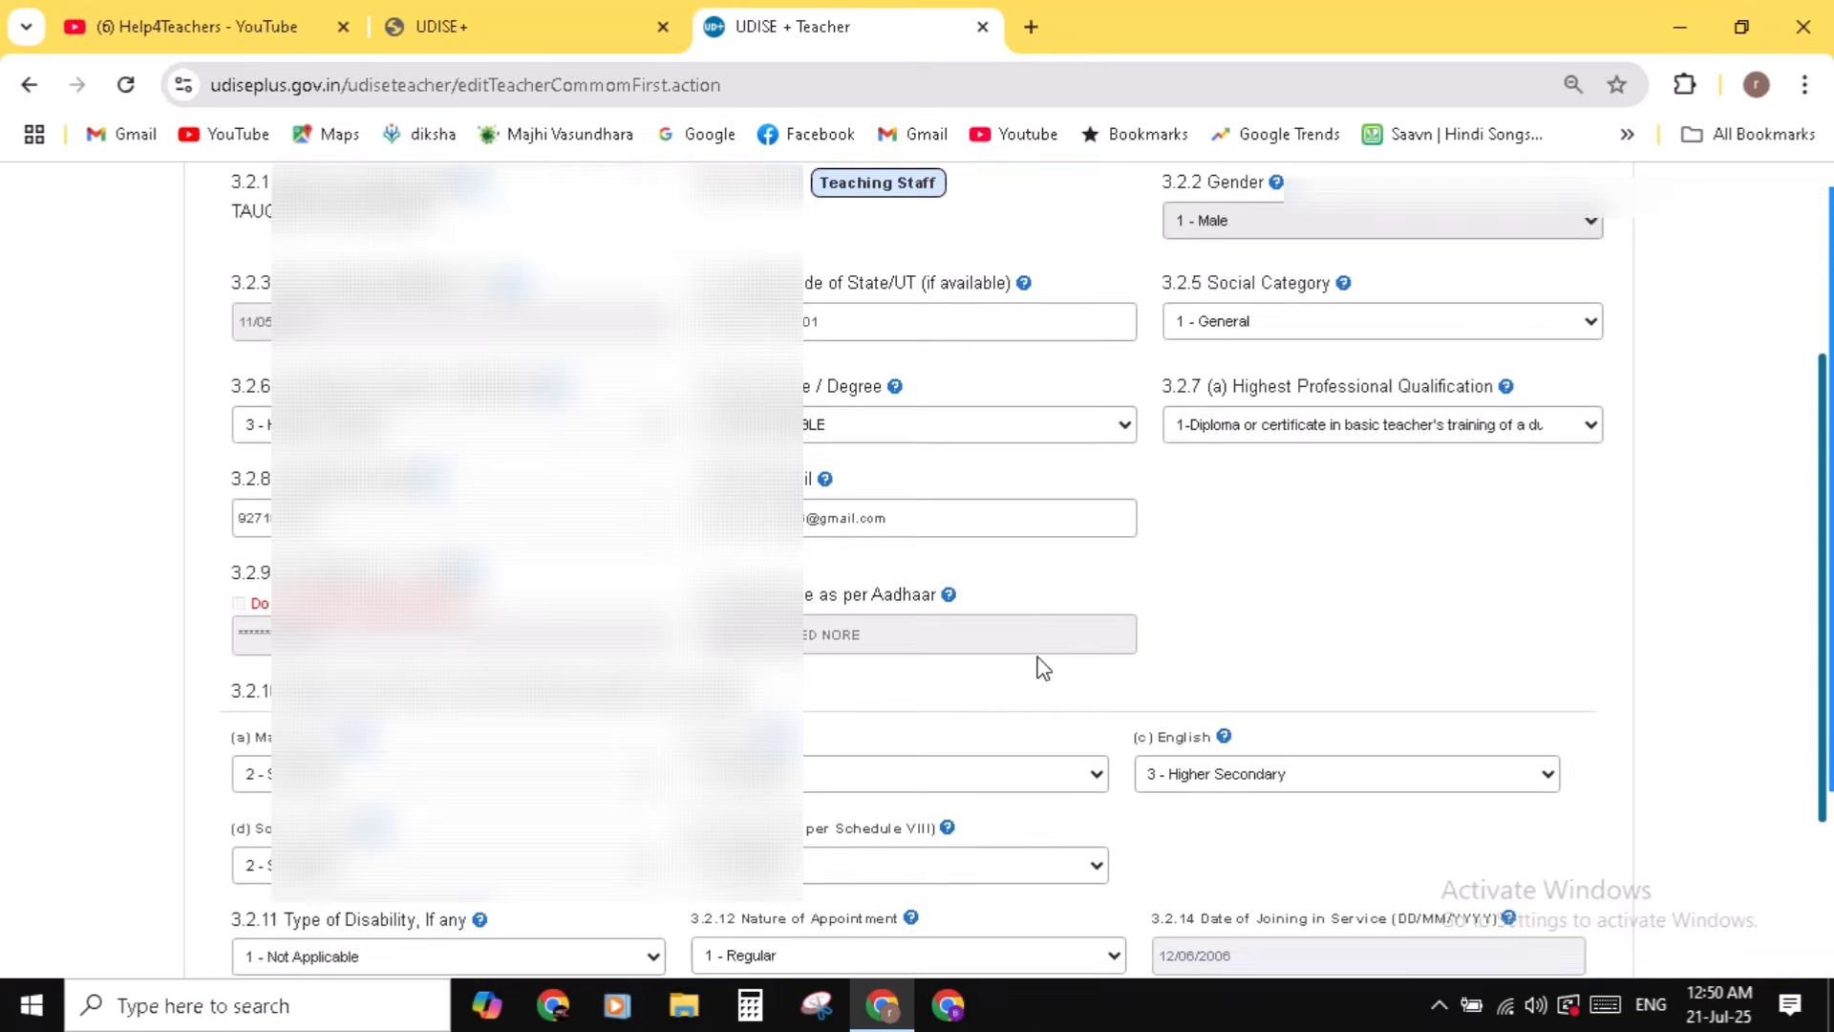
{"action": "scroll", "coordinate": [1043, 666], "scroll_direction": "down", "scroll_amount": 1}
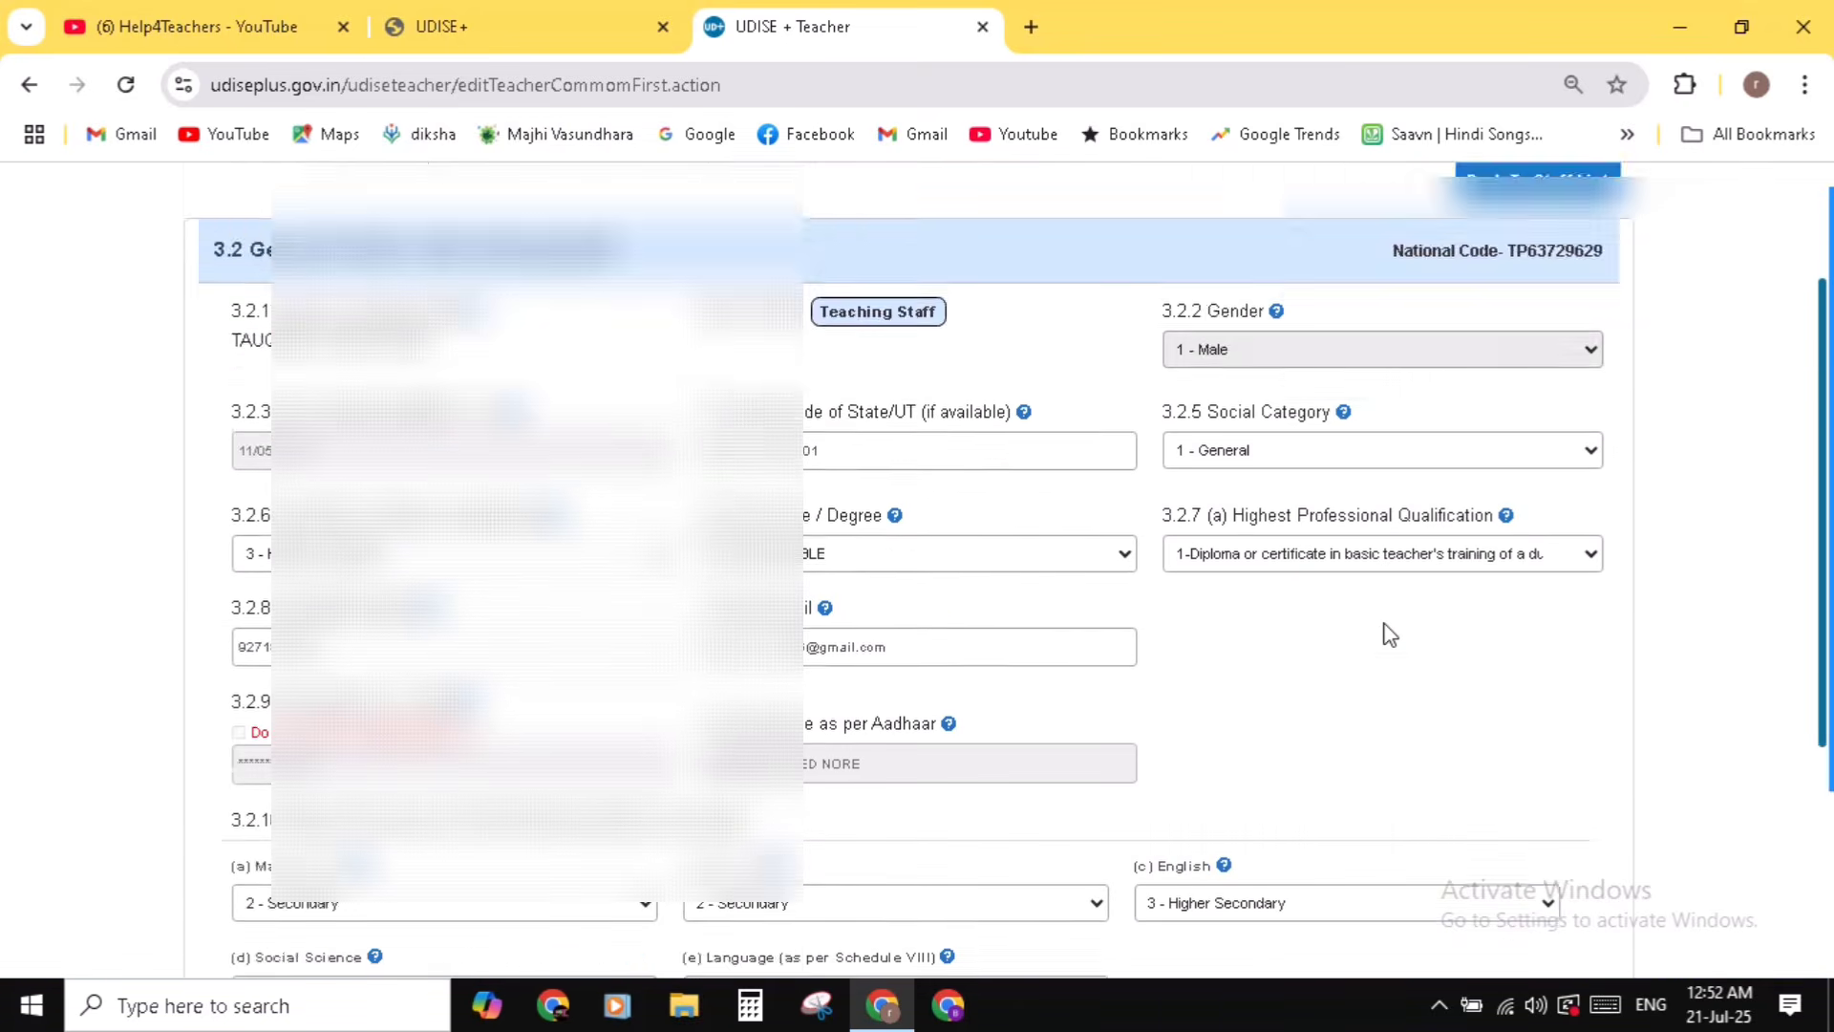
{"action": "scroll", "coordinate": [1384, 634], "scroll_direction": "down", "scroll_amount": 2}
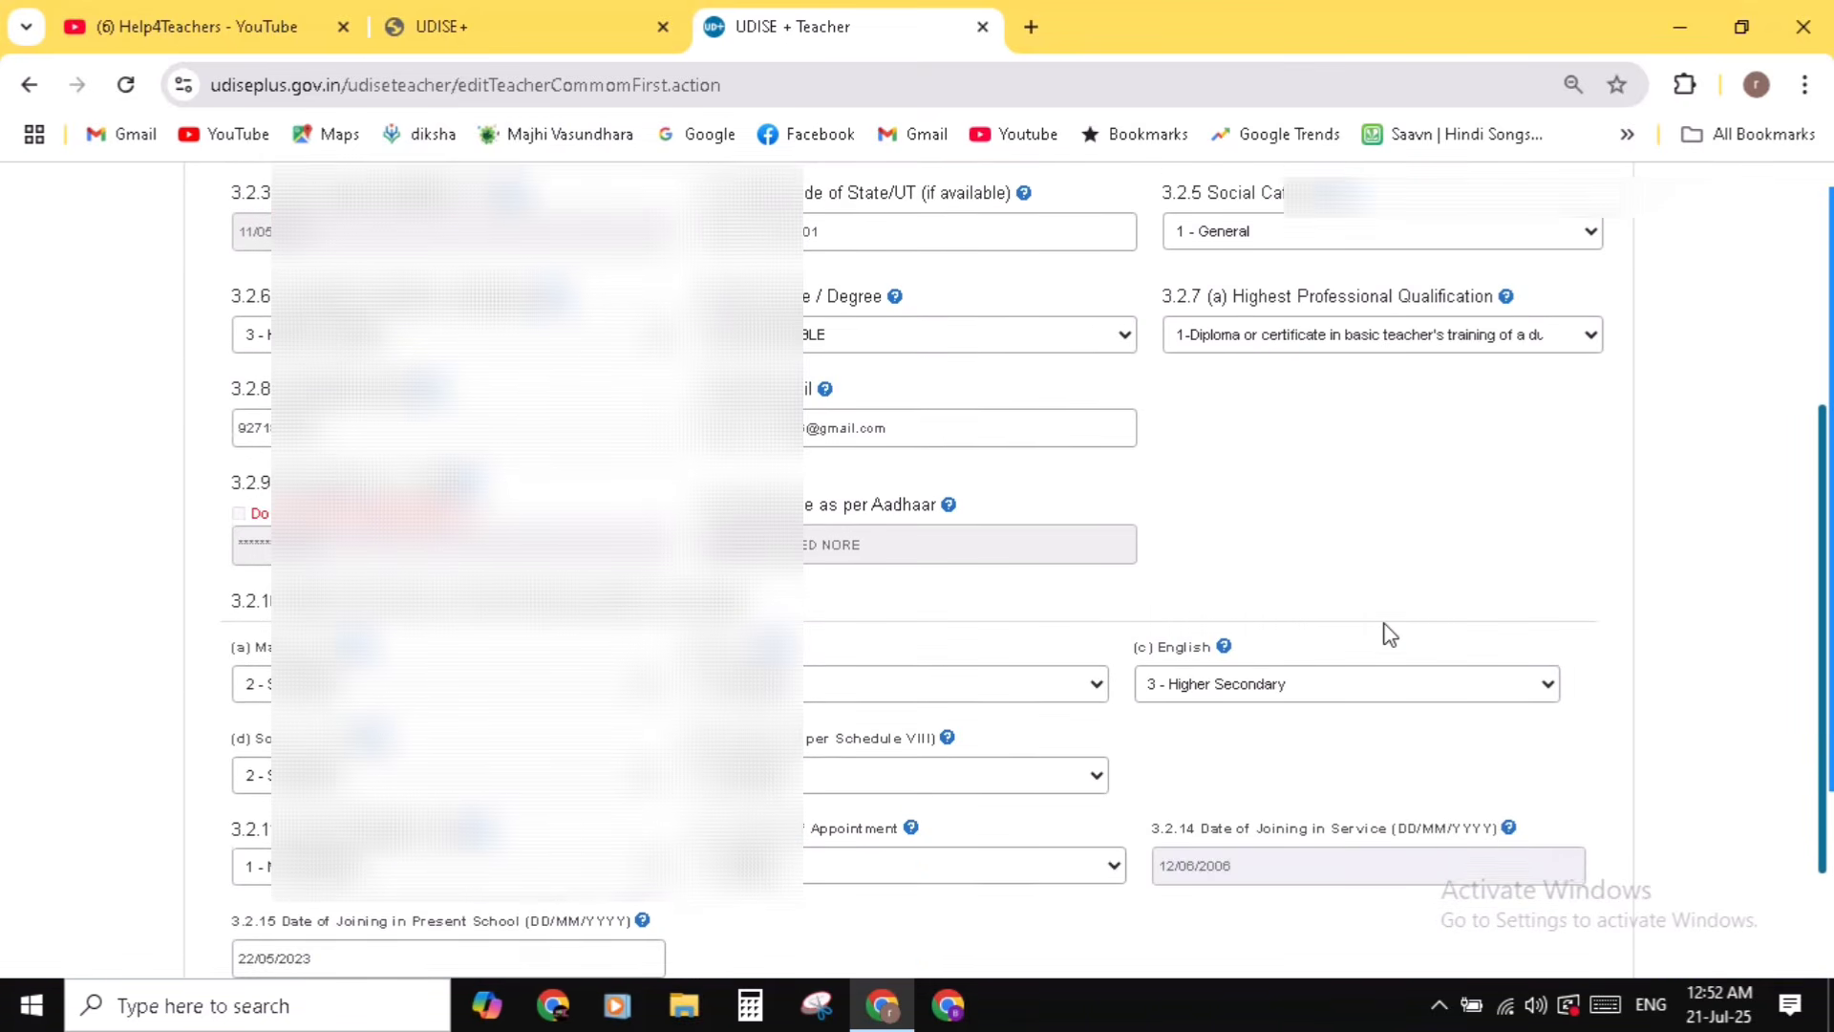
{"action": "scroll", "coordinate": [1387, 626], "scroll_direction": "down", "scroll_amount": 1}
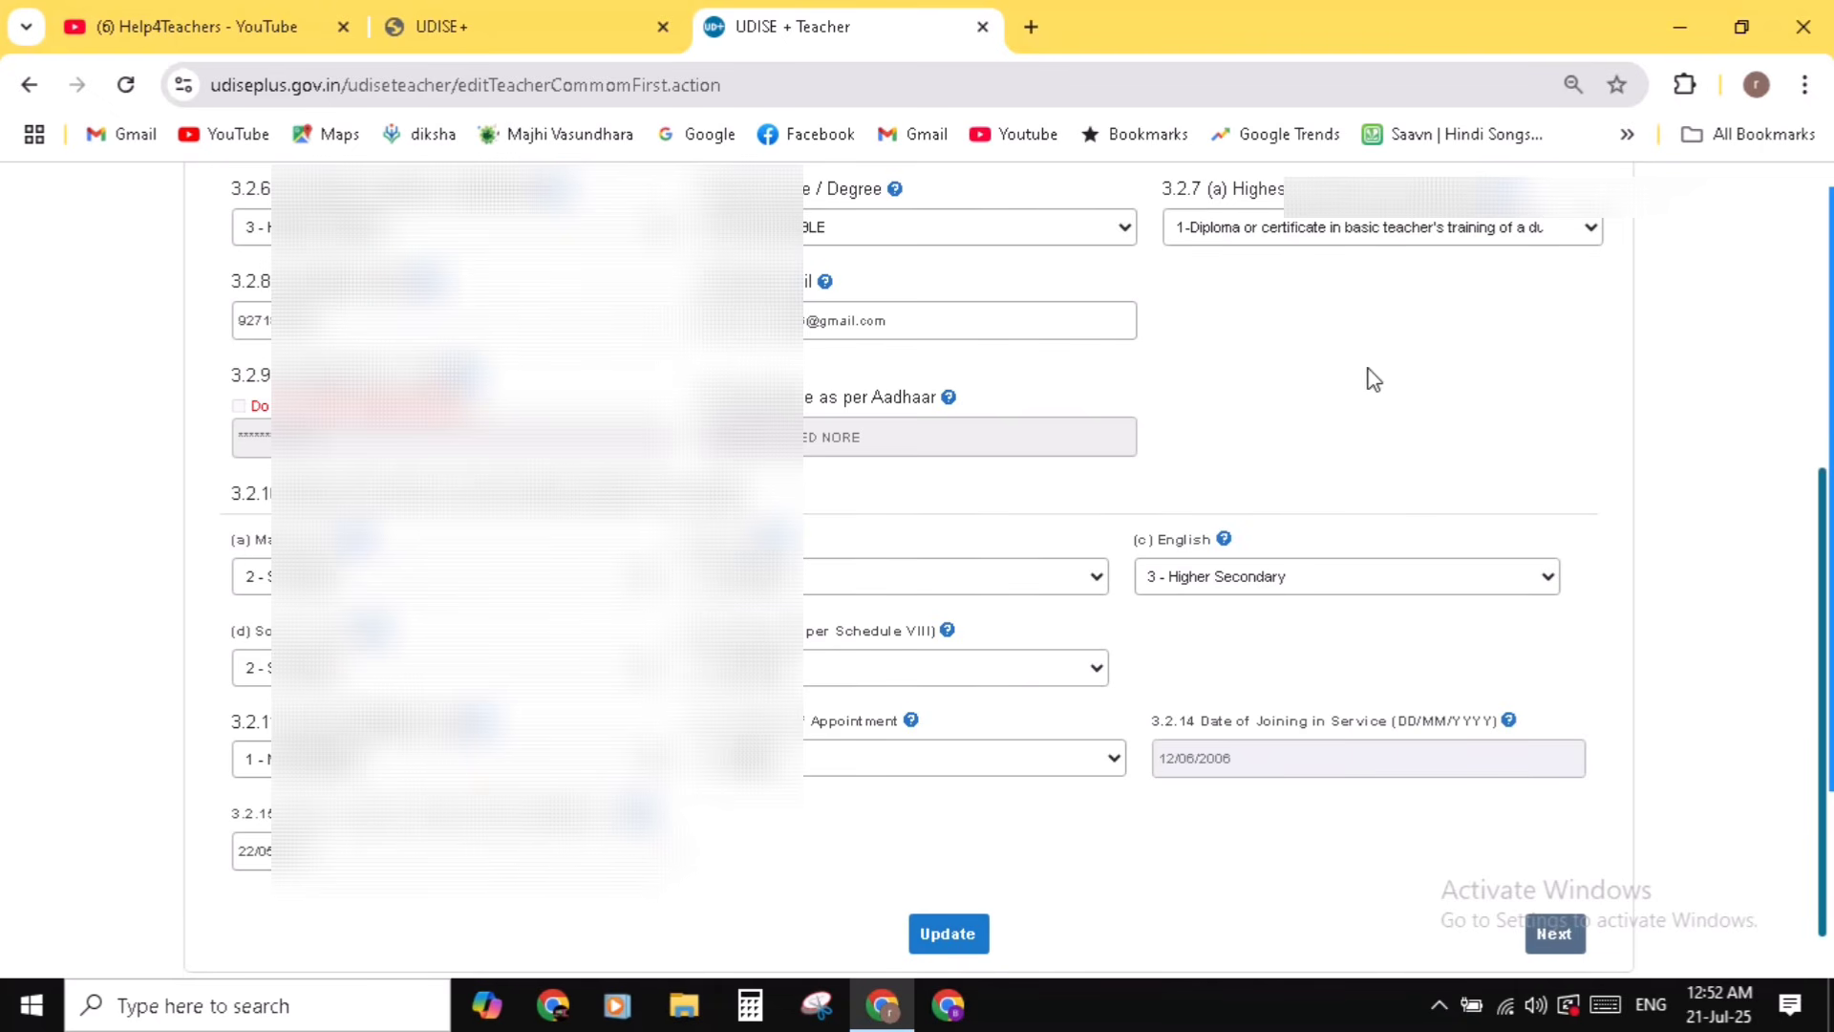
{"action": "left_click", "coordinate": [947, 937]}
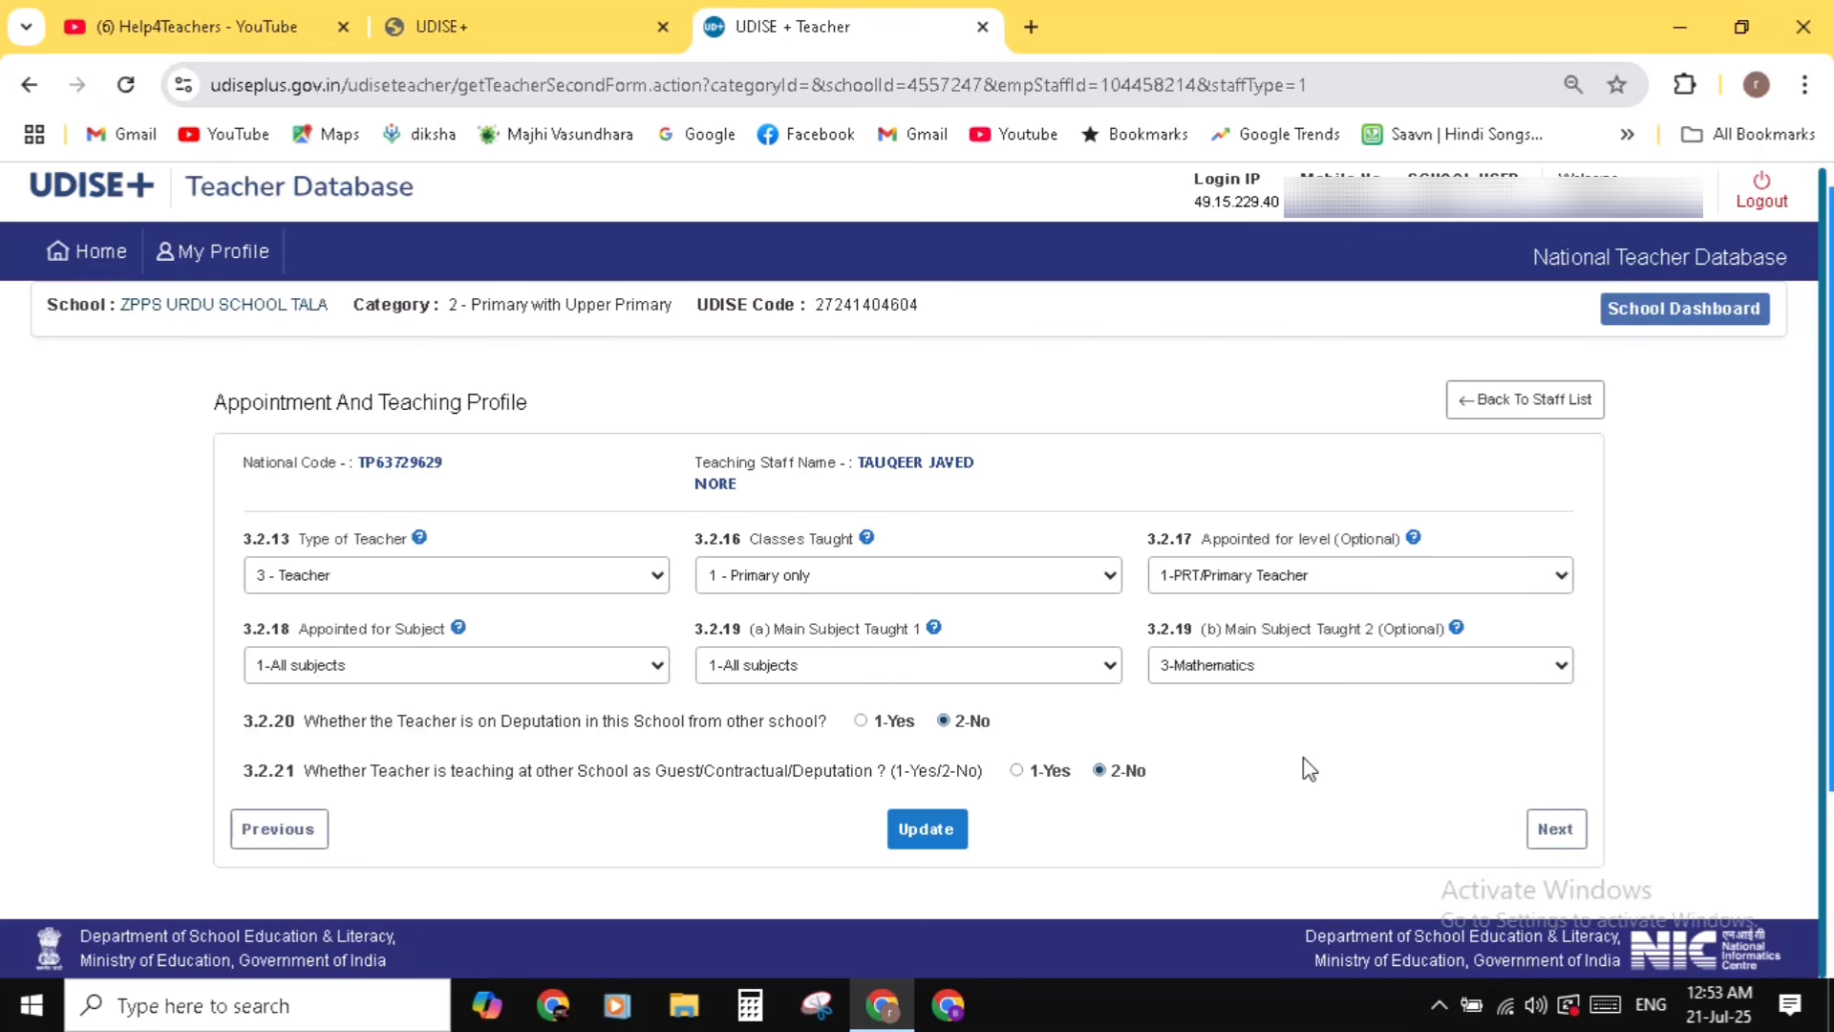
- Update the teacher's Appointment and Teaching Profile with the existing entries and proceed to the Training and Other Details form
{"action": "left_click", "coordinate": [940, 841]}
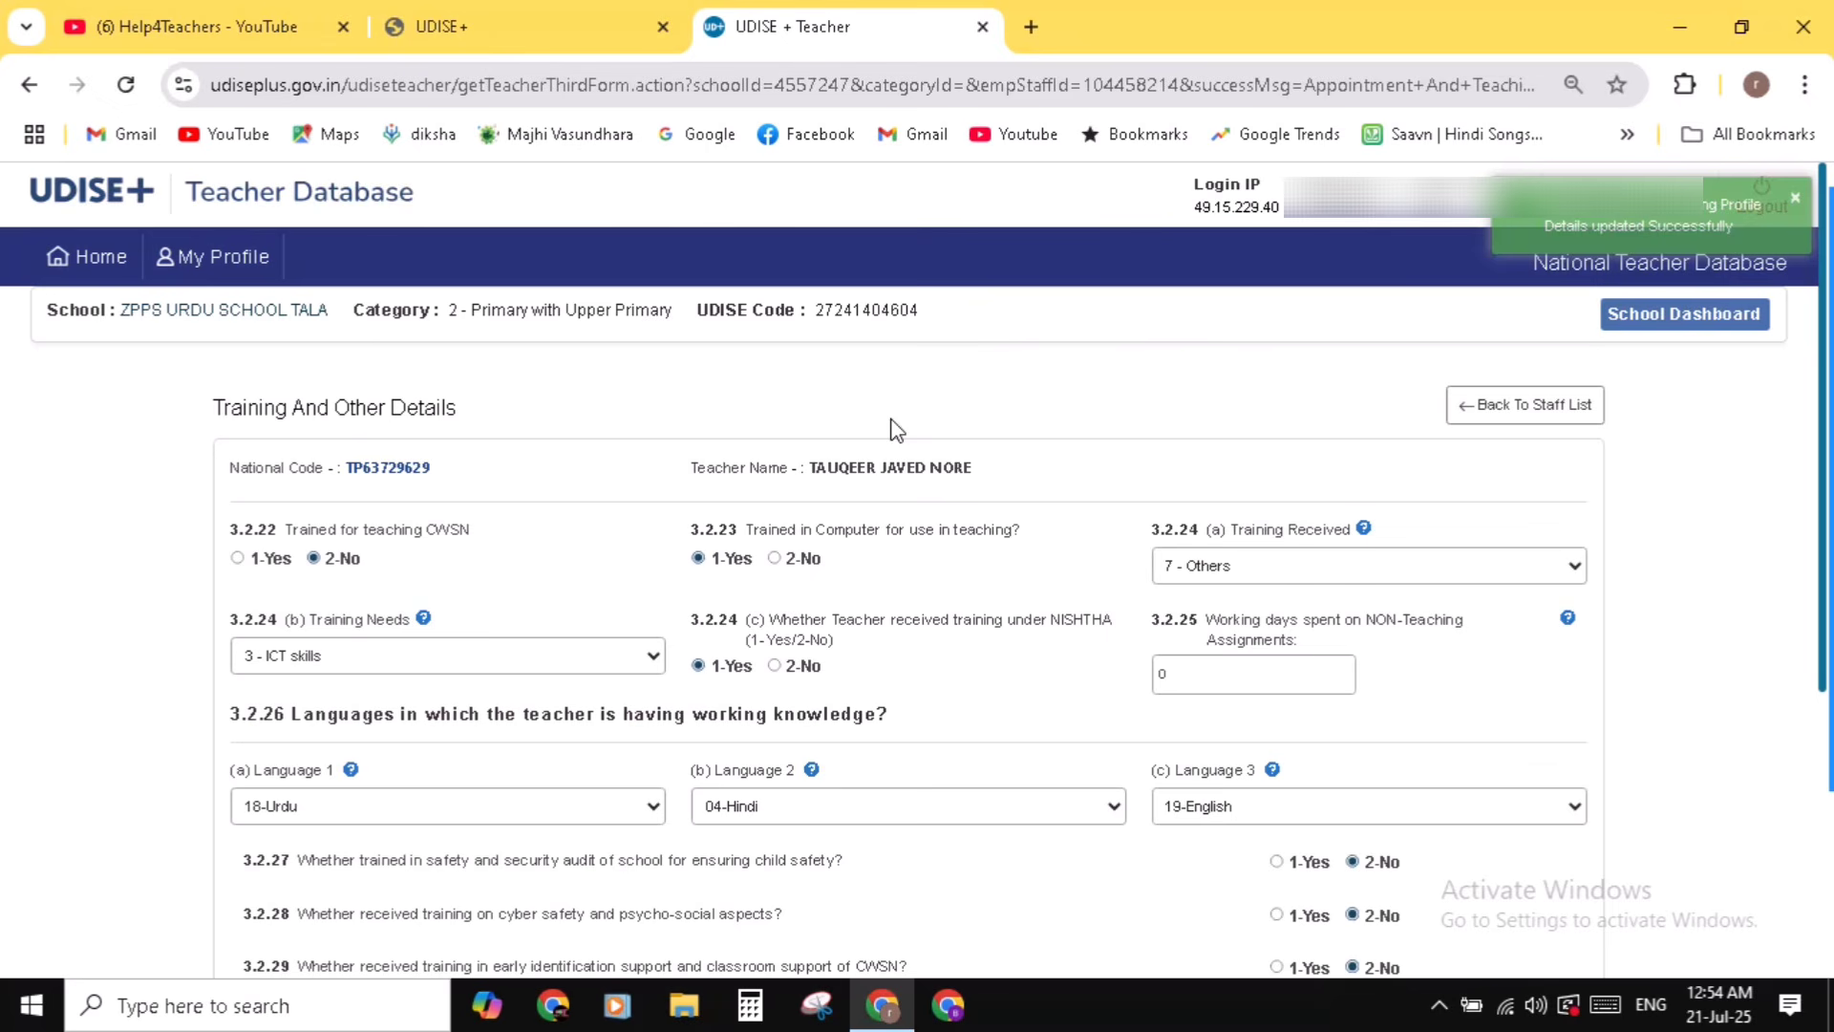
{"action": "scroll", "coordinate": [1720, 497], "scroll_direction": "down", "scroll_amount": 1}
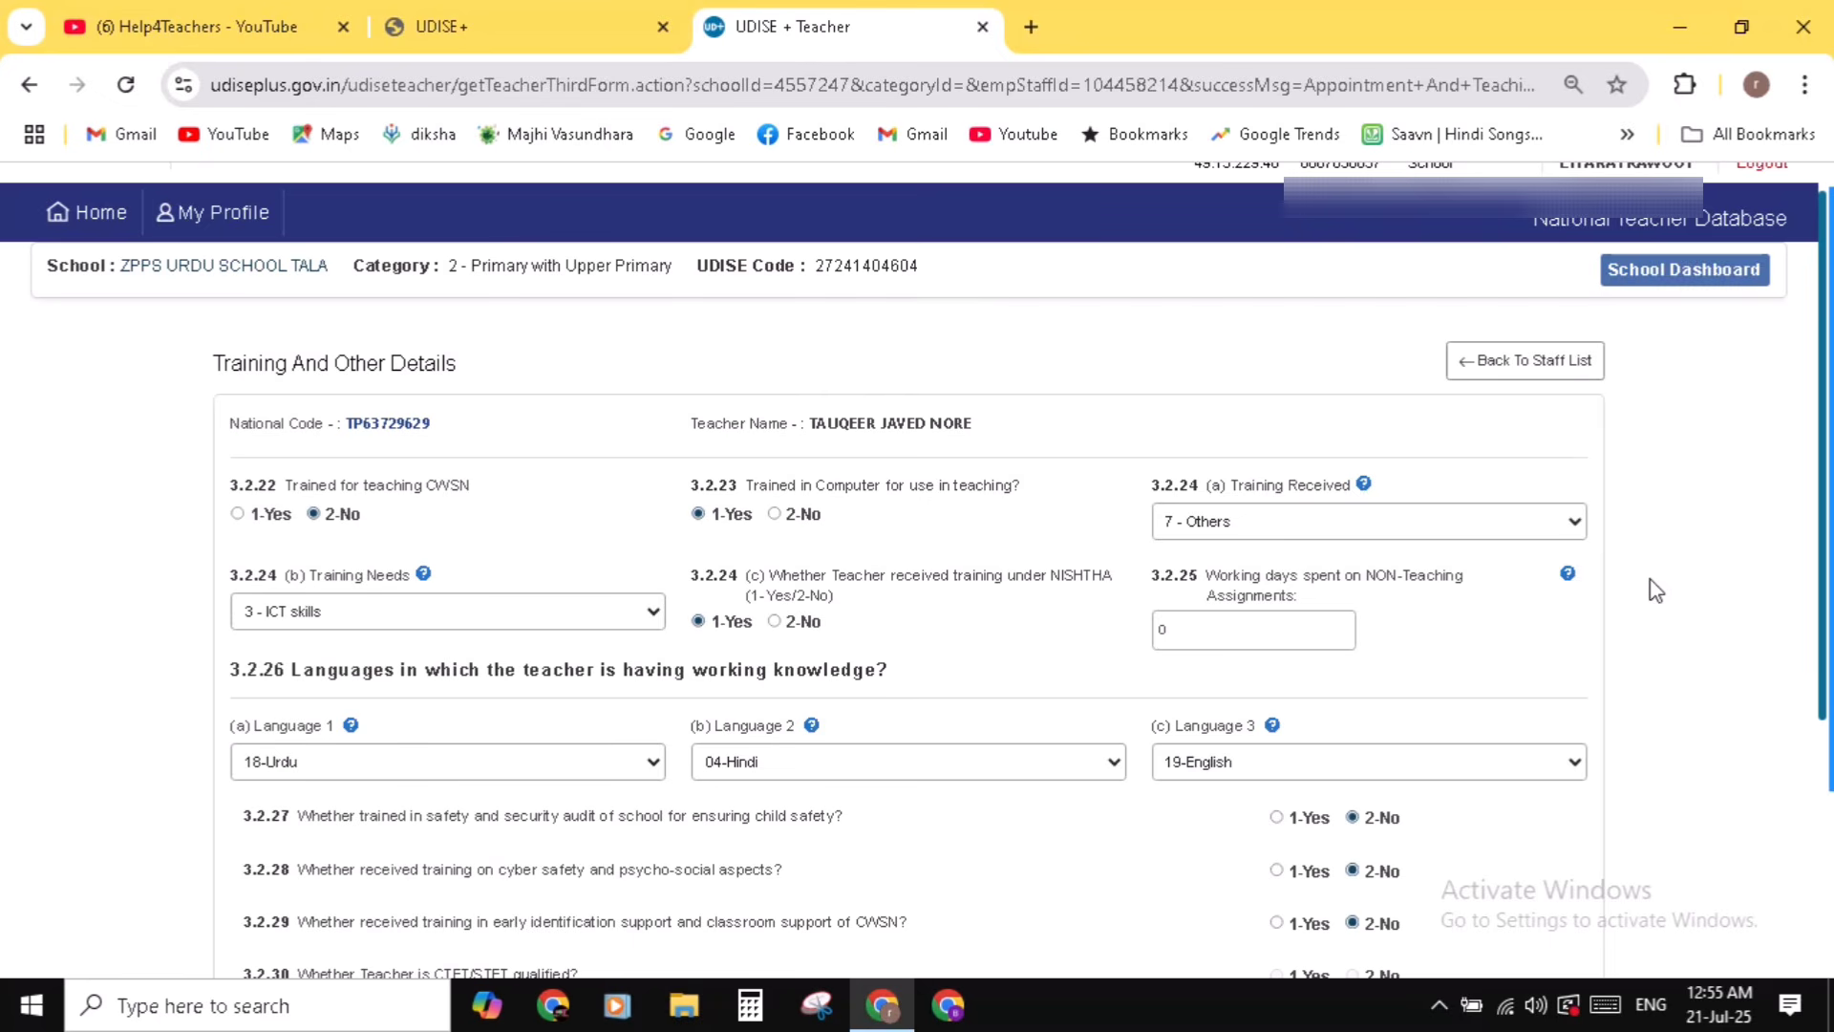
- Check the first teacher's Training and Other Details, including the Training Received options, and update the form with the existing entries
{"action": "mouse_move", "coordinate": [1567, 594]}
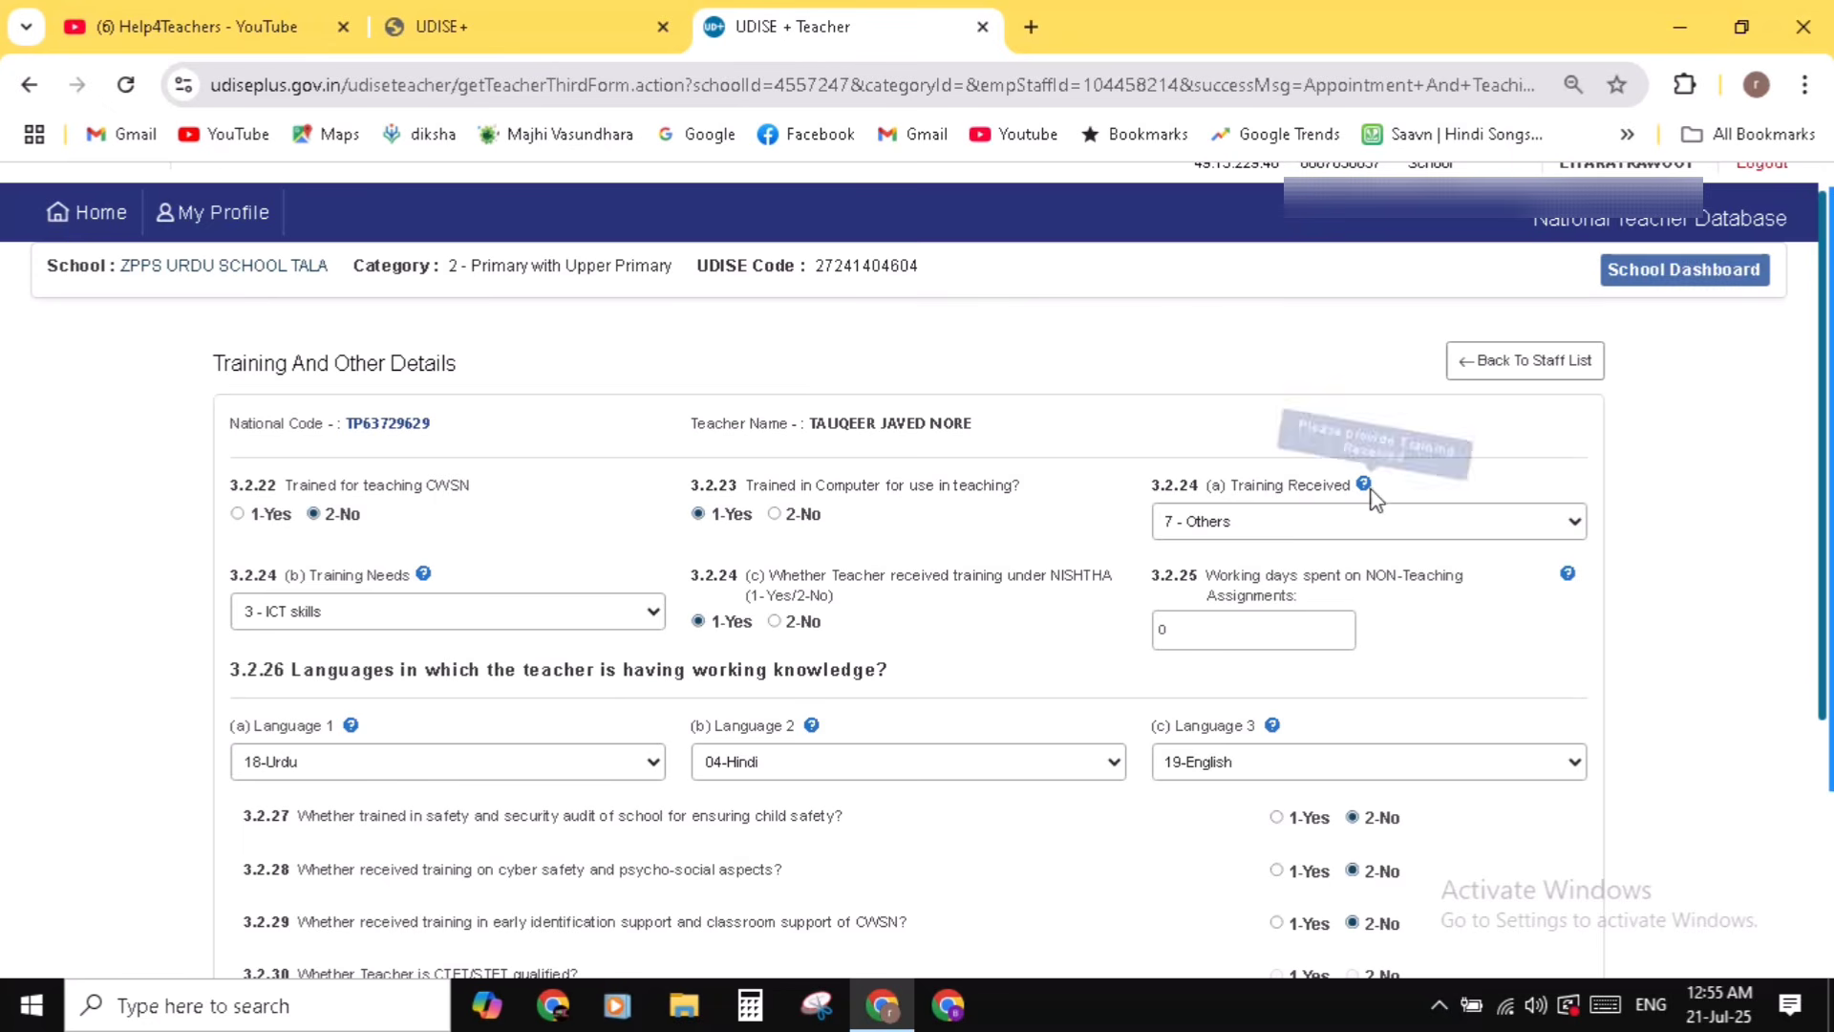
{"action": "left_click", "coordinate": [1479, 524]}
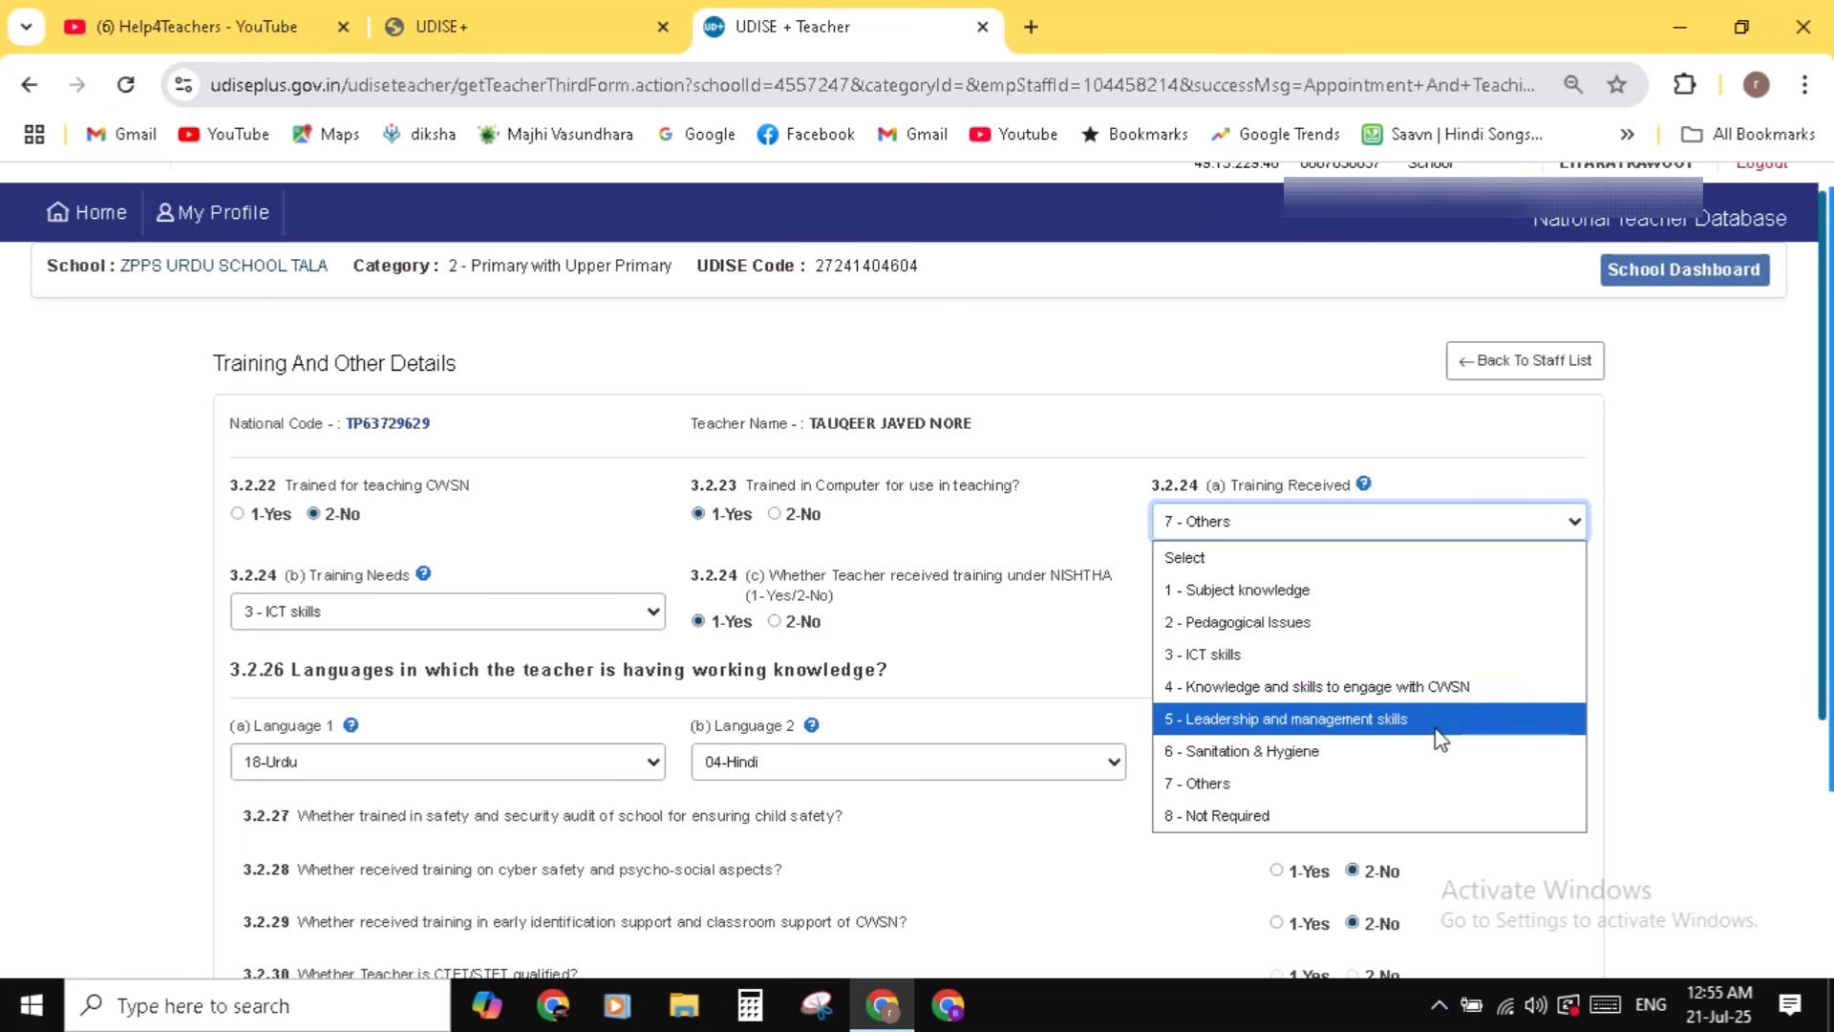
{"action": "left_click", "coordinate": [1629, 576]}
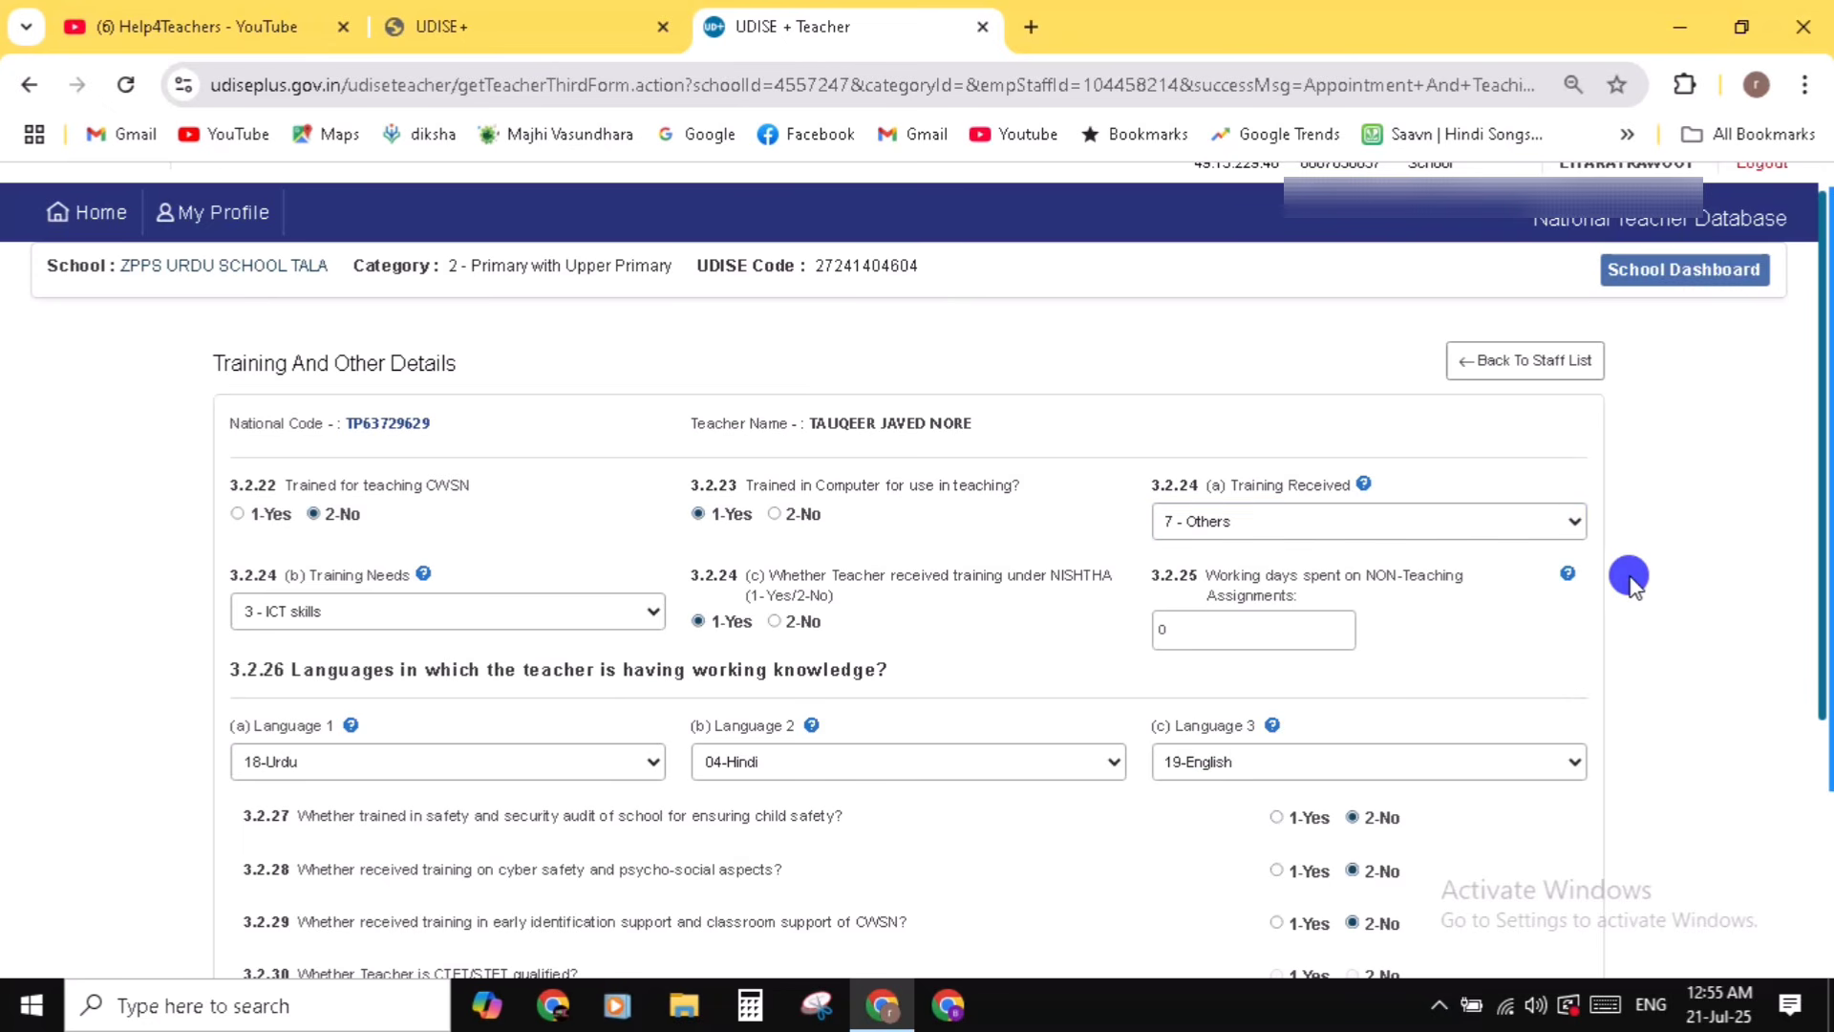
{"action": "left_click", "coordinate": [1113, 681]}
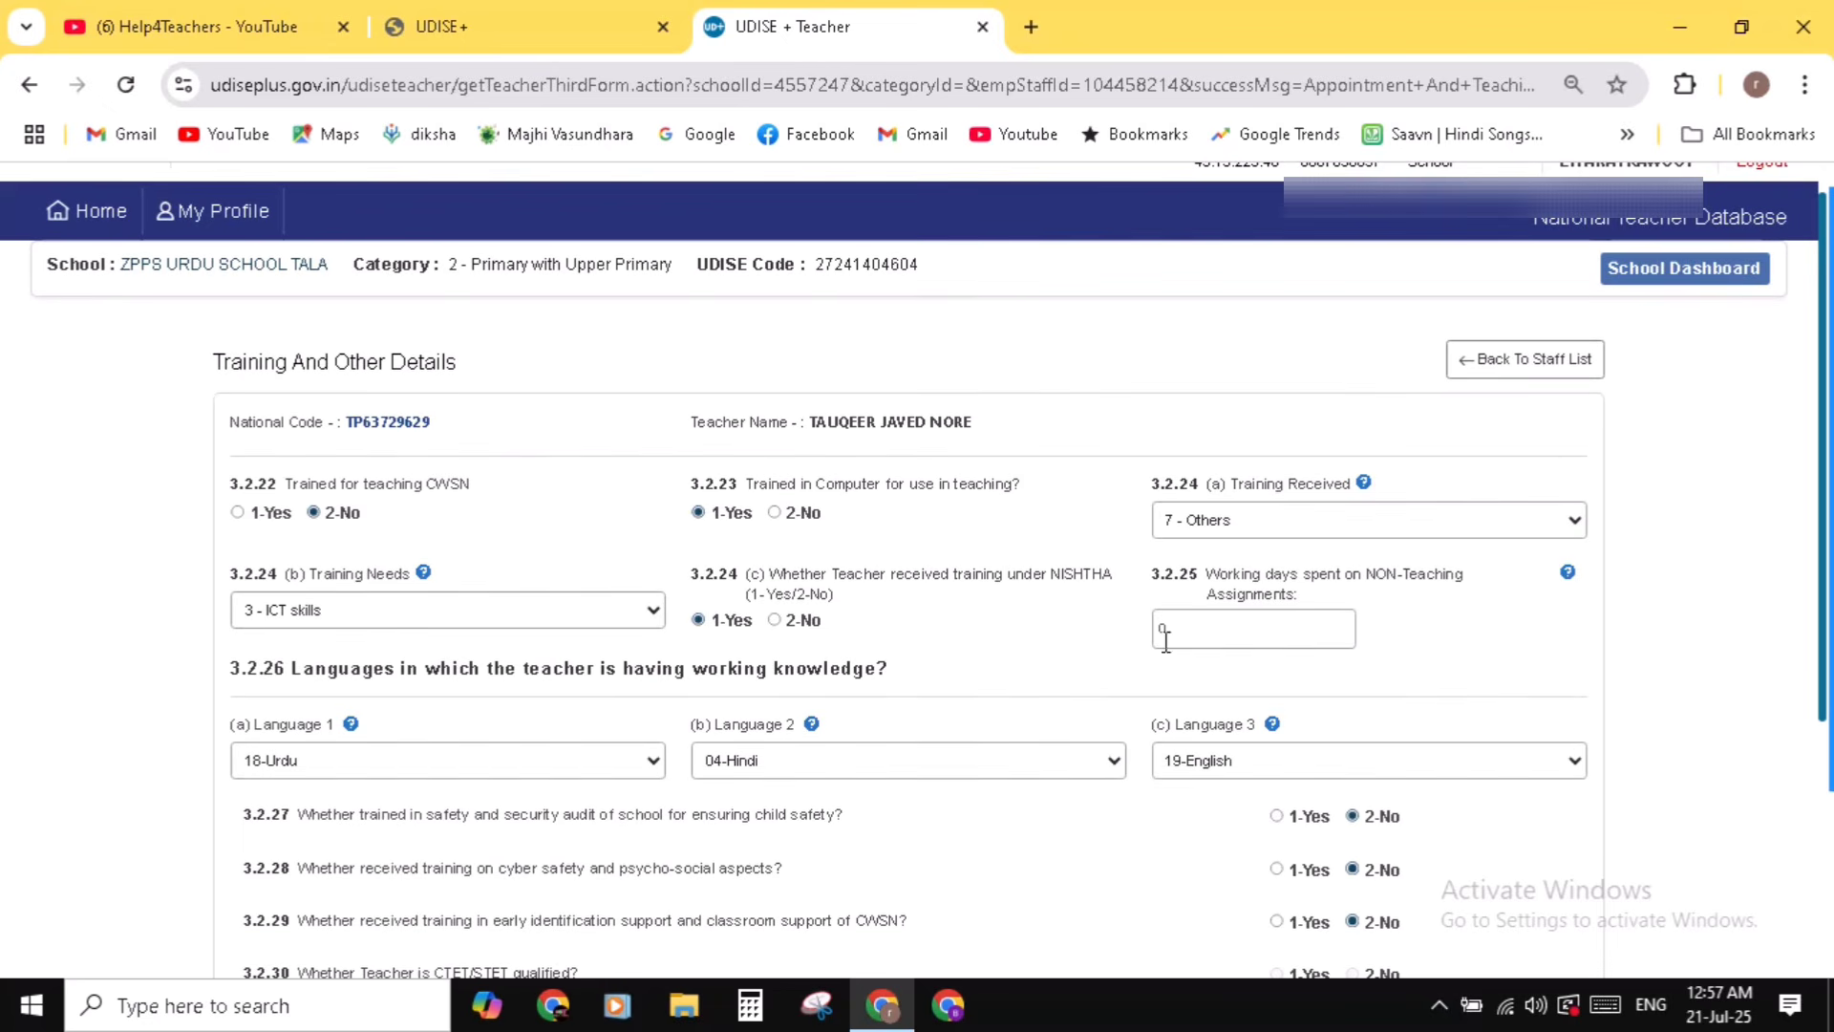
{"action": "scroll", "coordinate": [1102, 656], "scroll_direction": "down", "scroll_amount": 2}
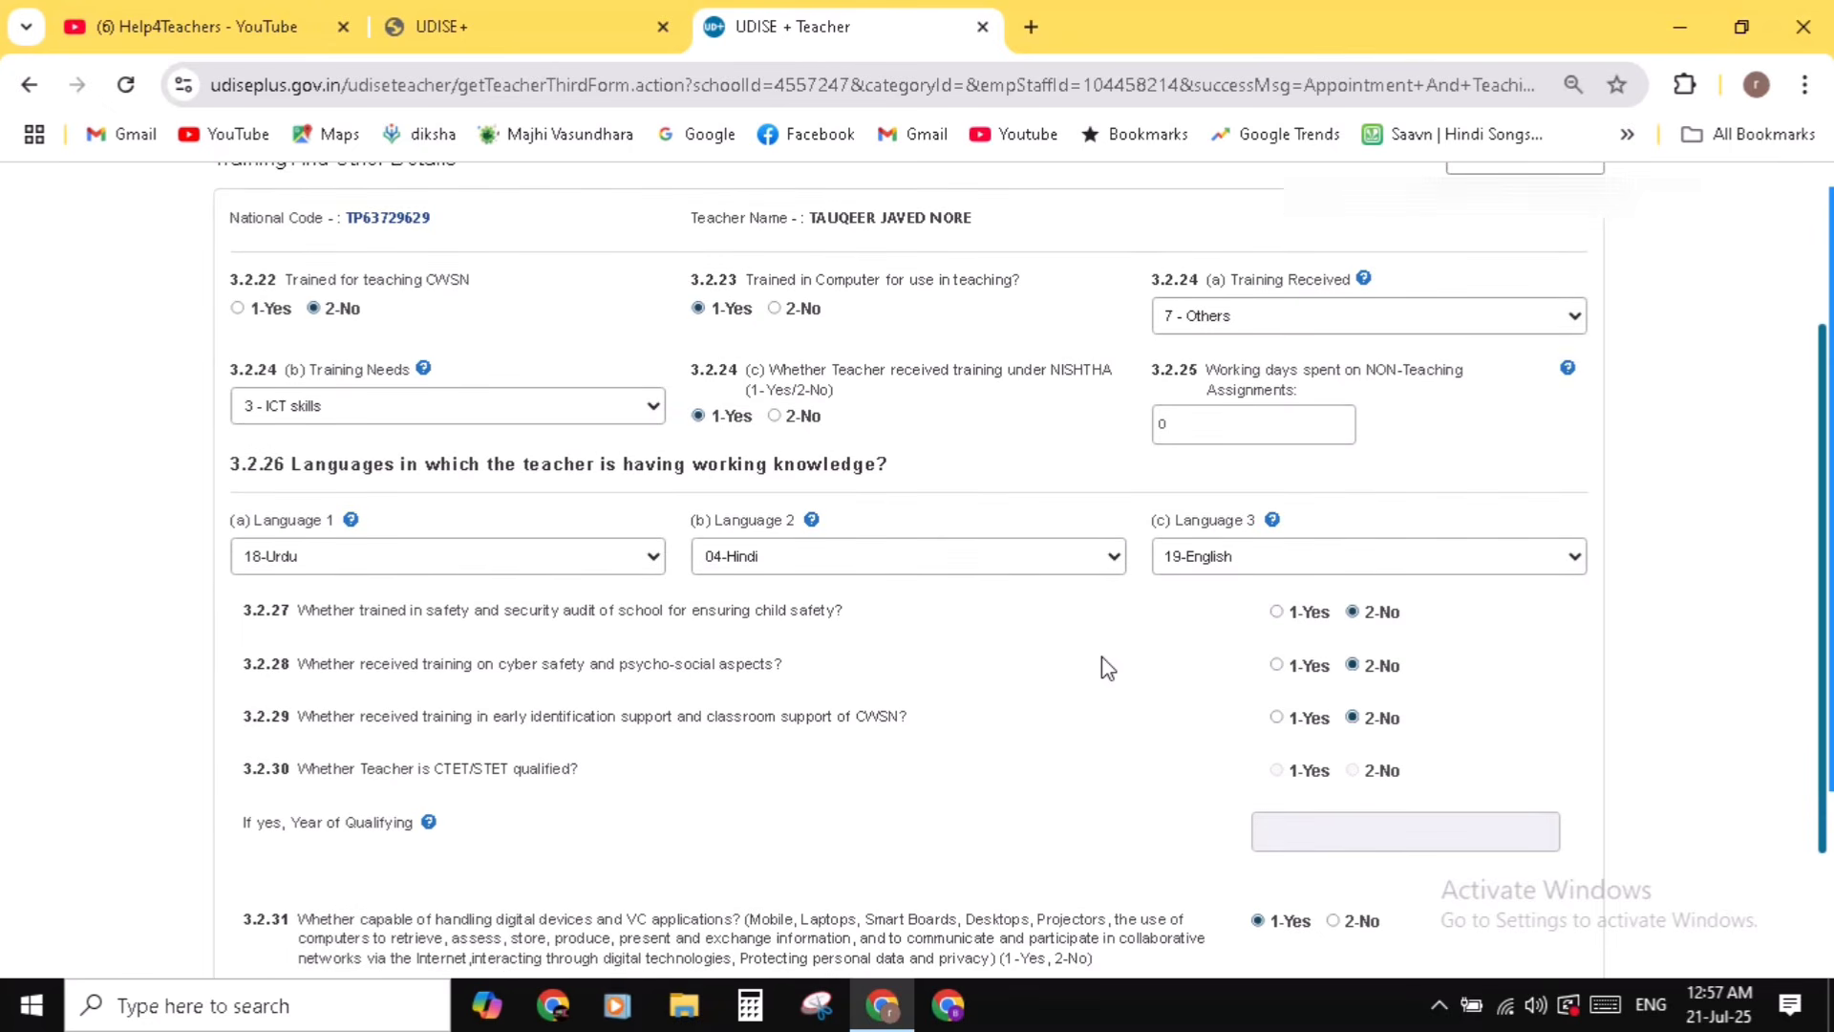
{"action": "scroll", "coordinate": [1102, 656], "scroll_direction": "down", "scroll_amount": 2}
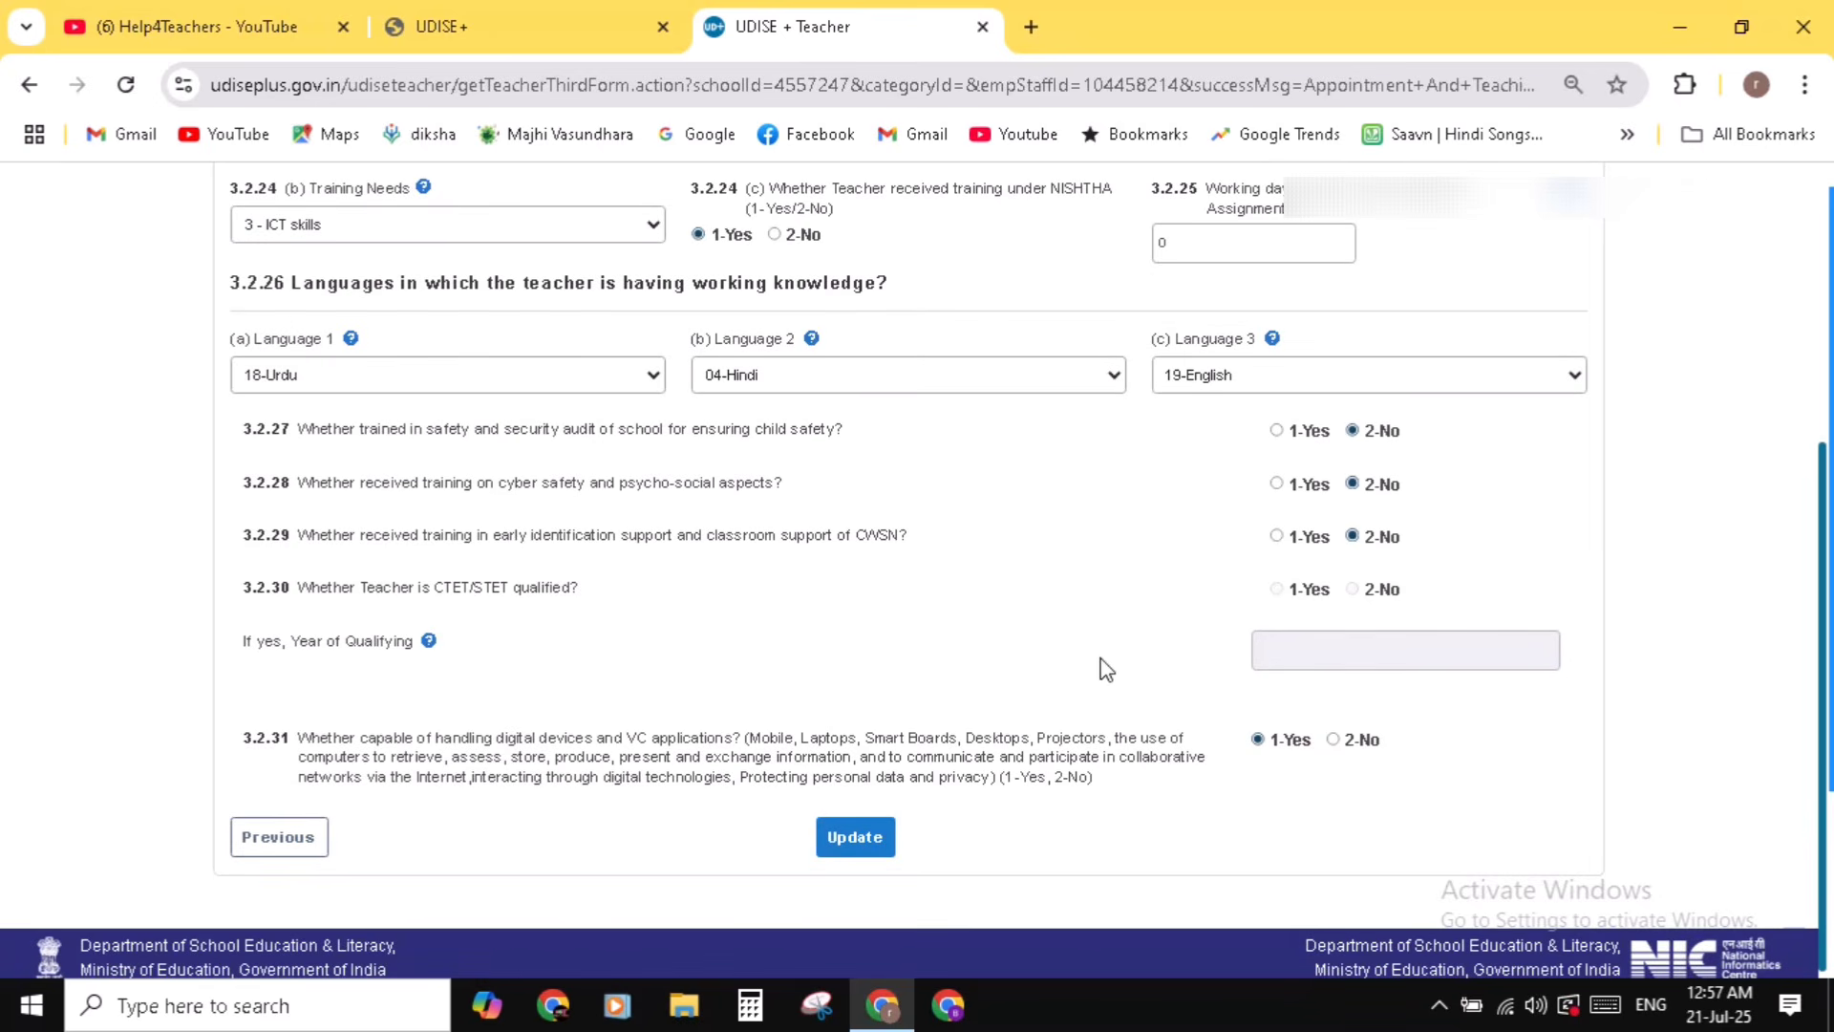
{"action": "left_click", "coordinate": [842, 851]}
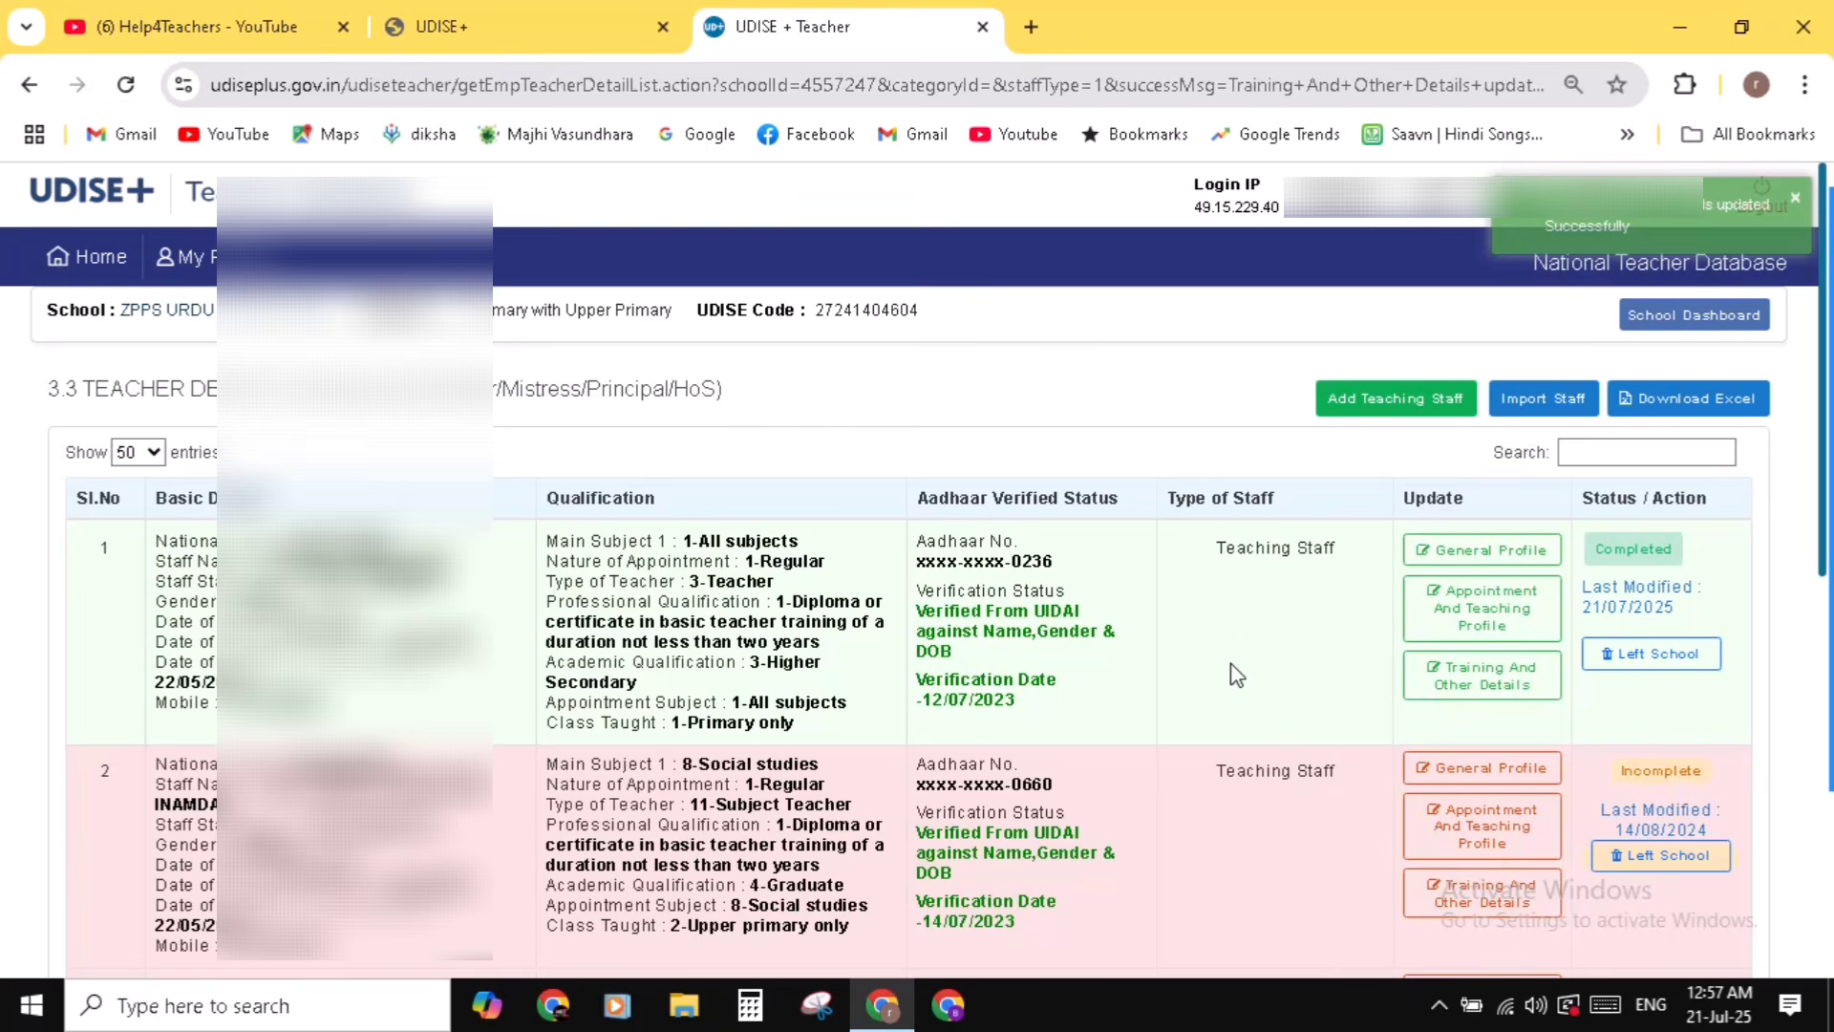
- Review the teaching staff list from the first to the fifth record, checking each teacher's completion status and last modified date
{"action": "scroll", "coordinate": [1261, 672], "scroll_direction": "down", "scroll_amount": 1}
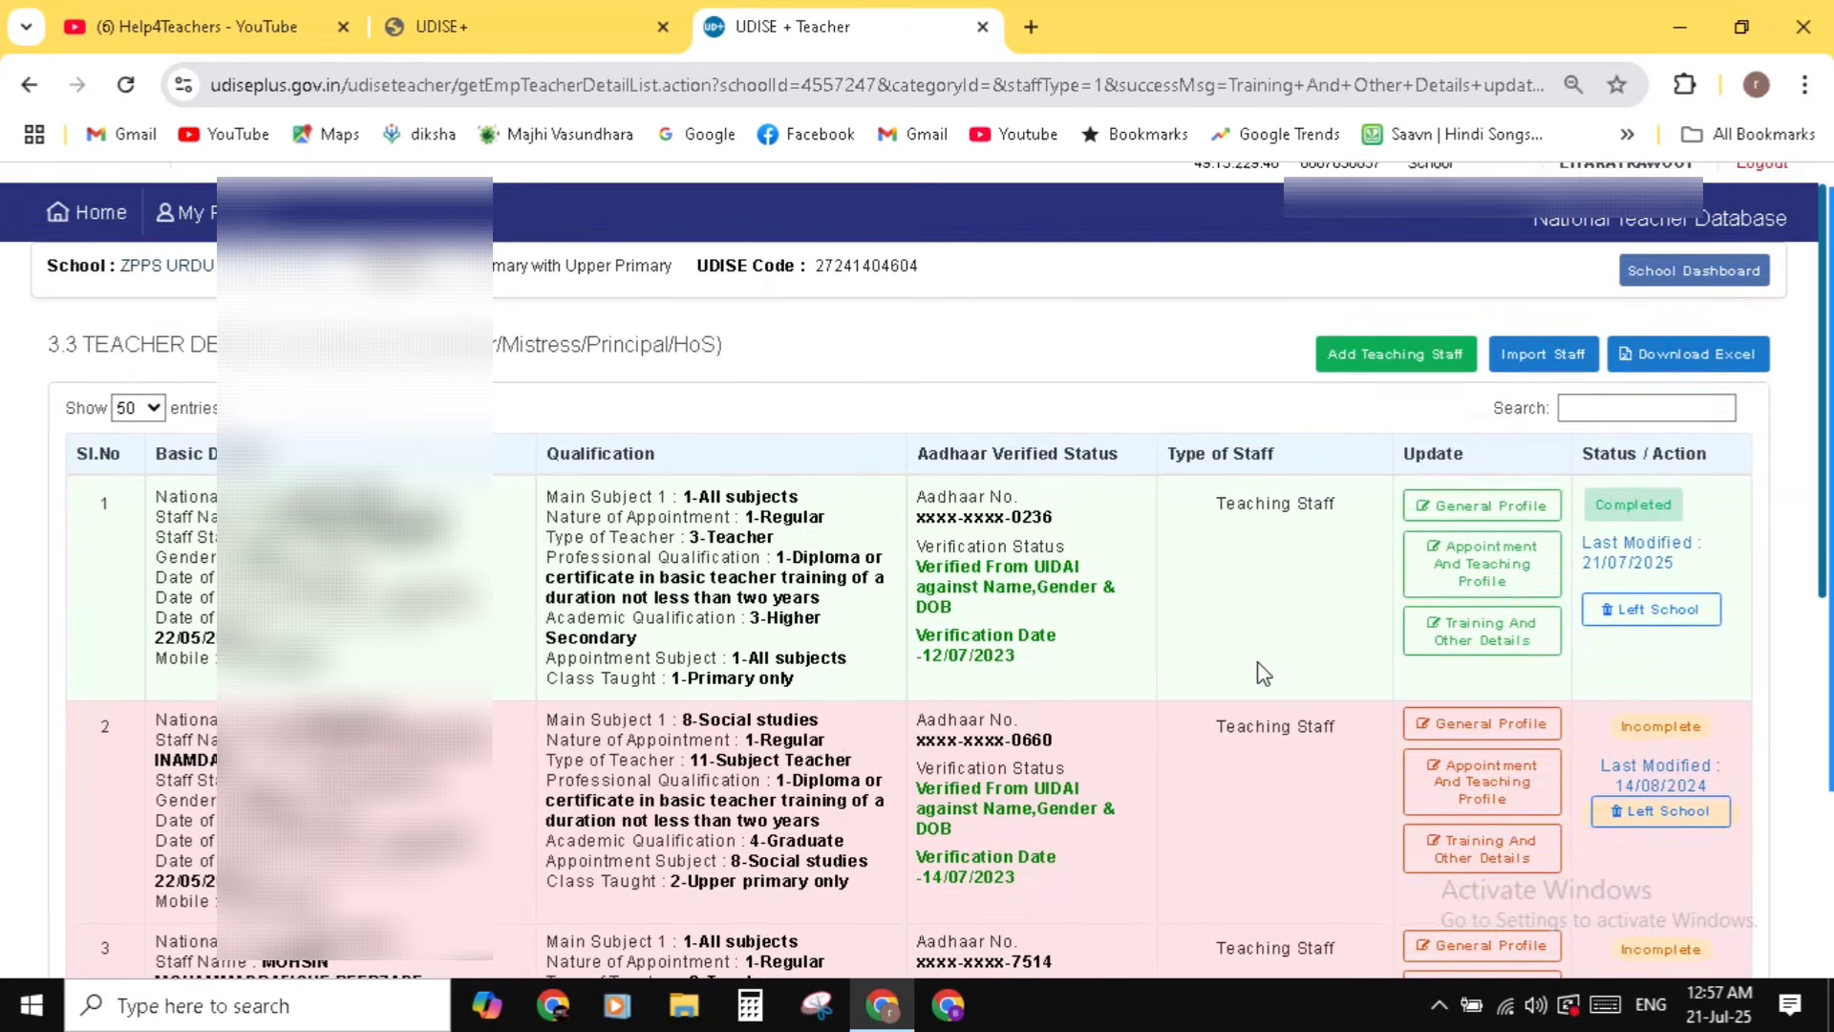
{"action": "scroll", "coordinate": [1300, 642], "scroll_direction": "down", "scroll_amount": 1}
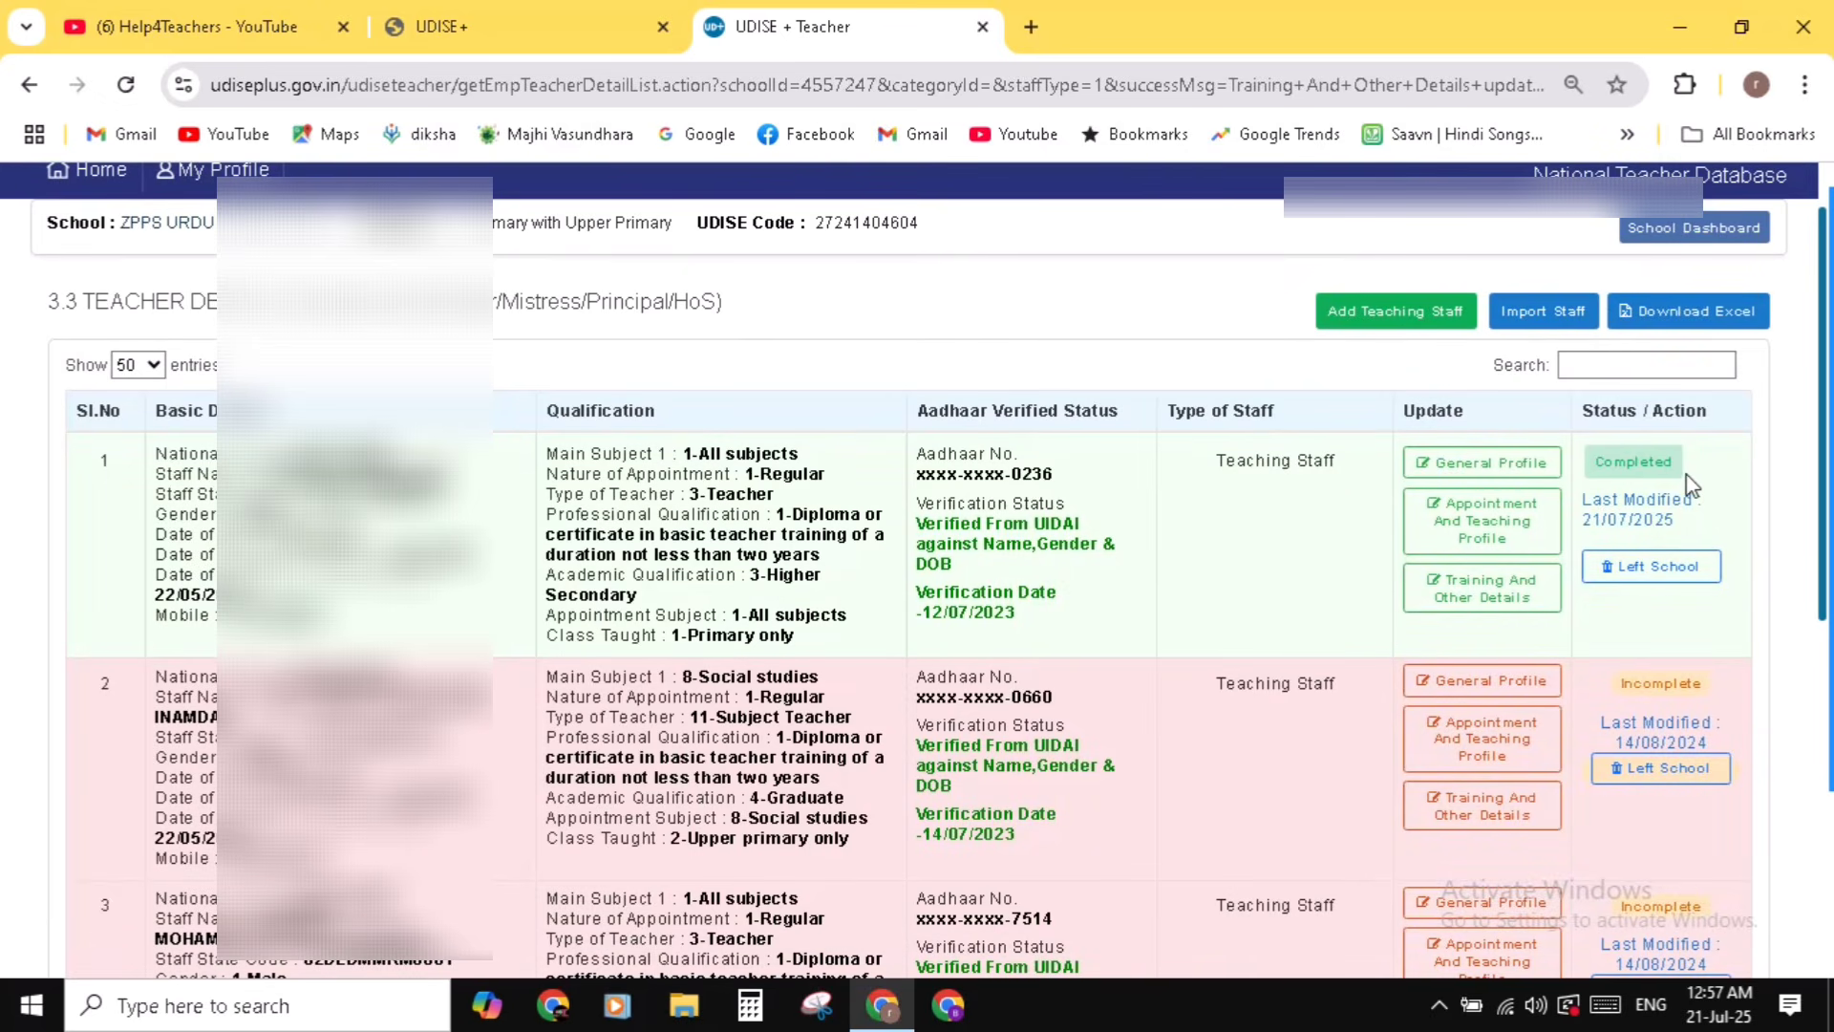
{"action": "scroll", "coordinate": [1333, 554], "scroll_direction": "down", "scroll_amount": 5}
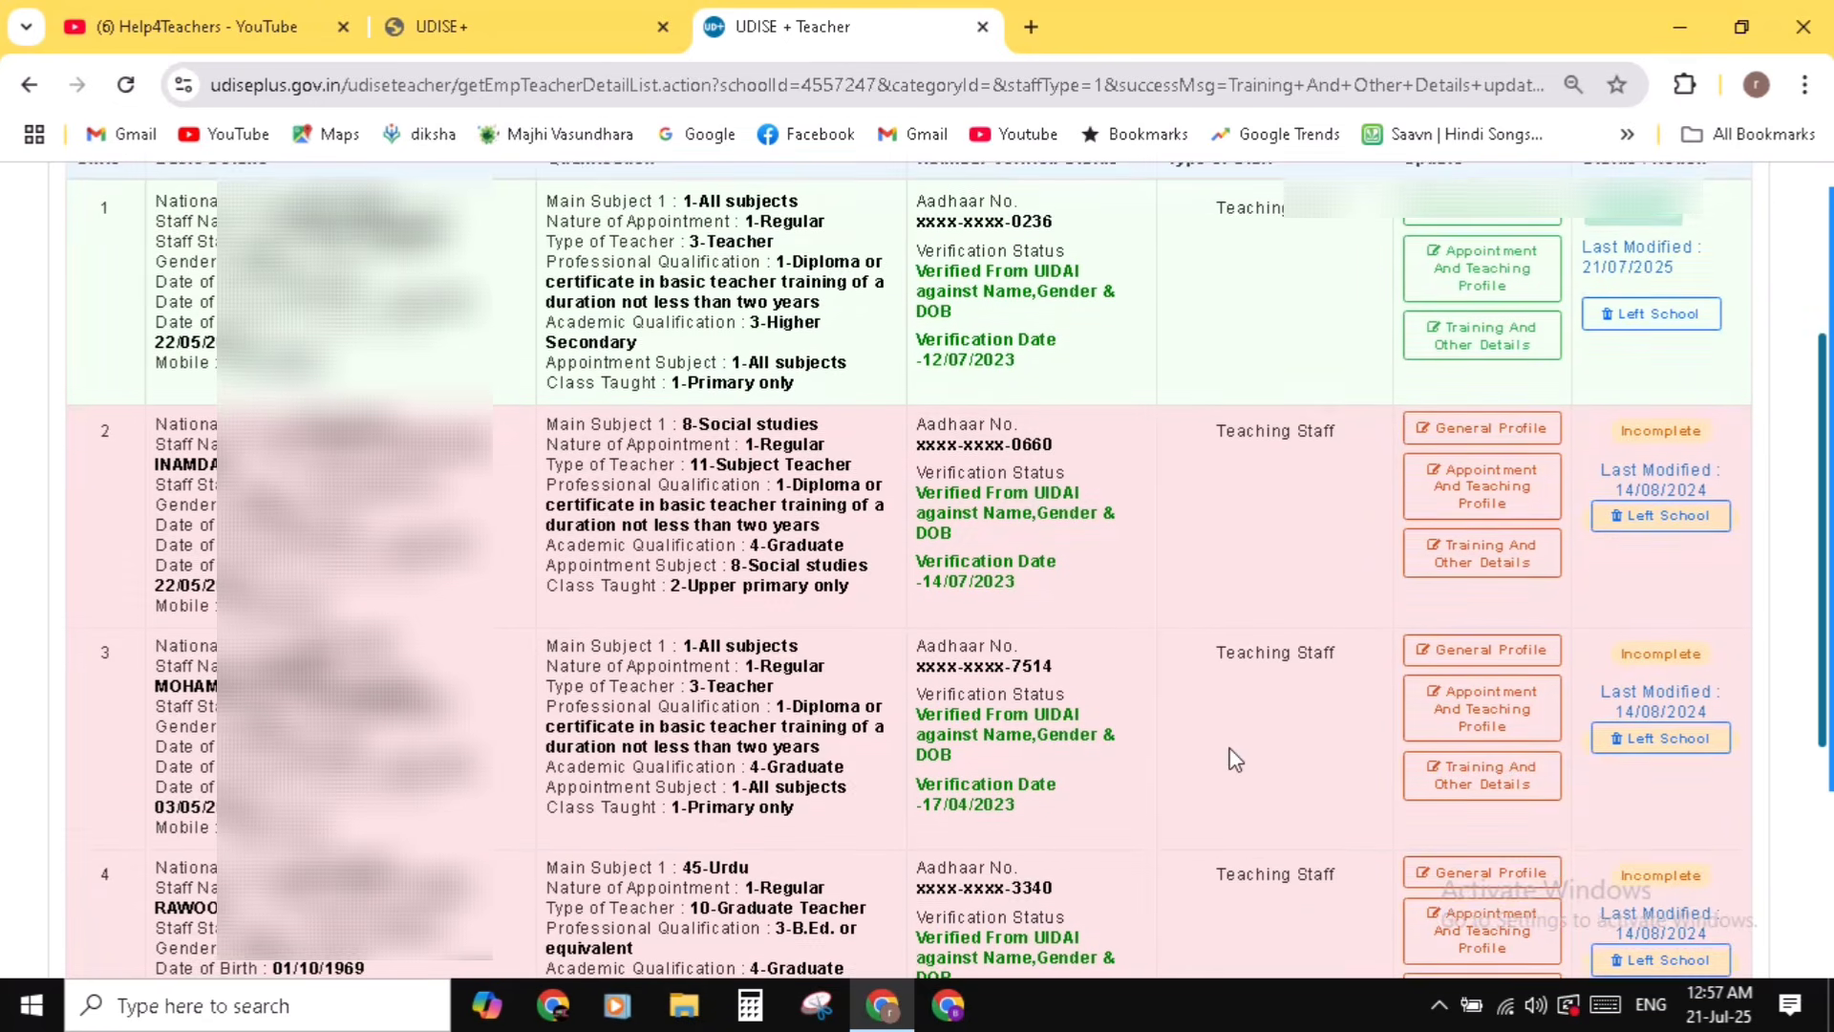
{"action": "scroll", "coordinate": [1261, 726], "scroll_direction": "down", "scroll_amount": 1}
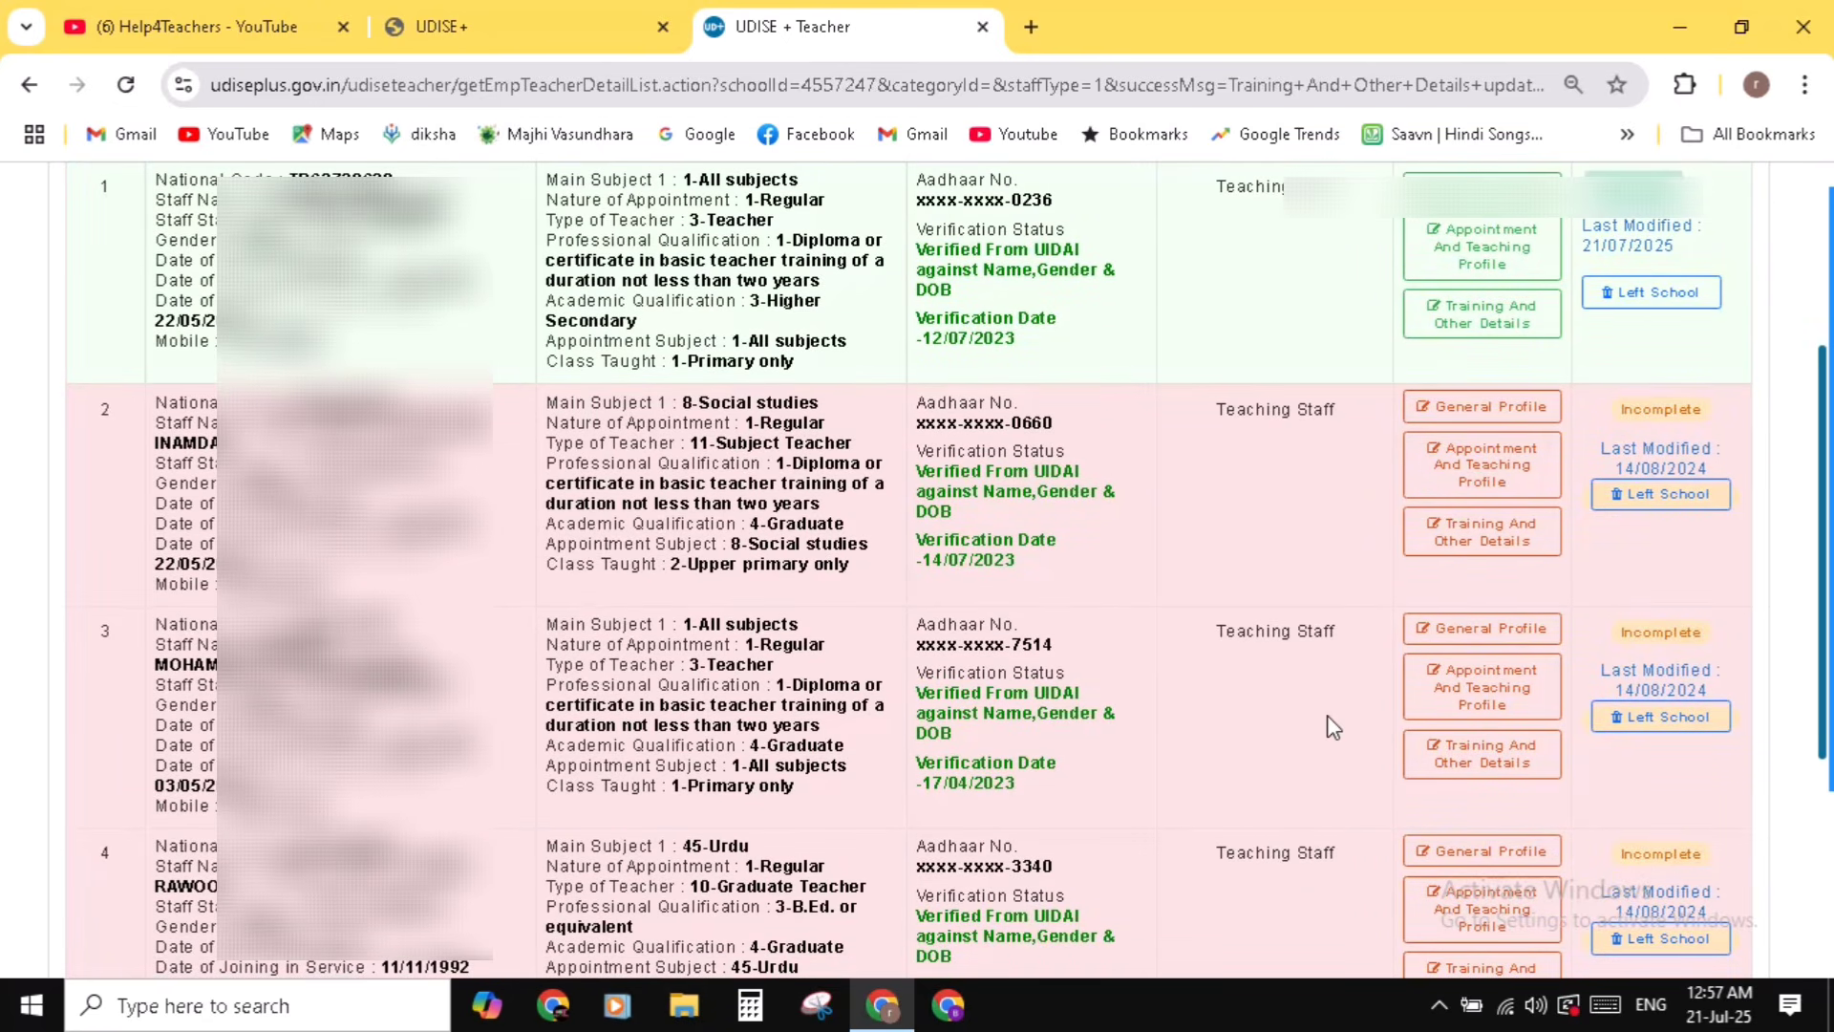
{"action": "scroll", "coordinate": [1333, 726], "scroll_direction": "up", "scroll_amount": 3}
{"action": "scroll", "coordinate": [1333, 726], "scroll_direction": "down", "scroll_amount": 7}
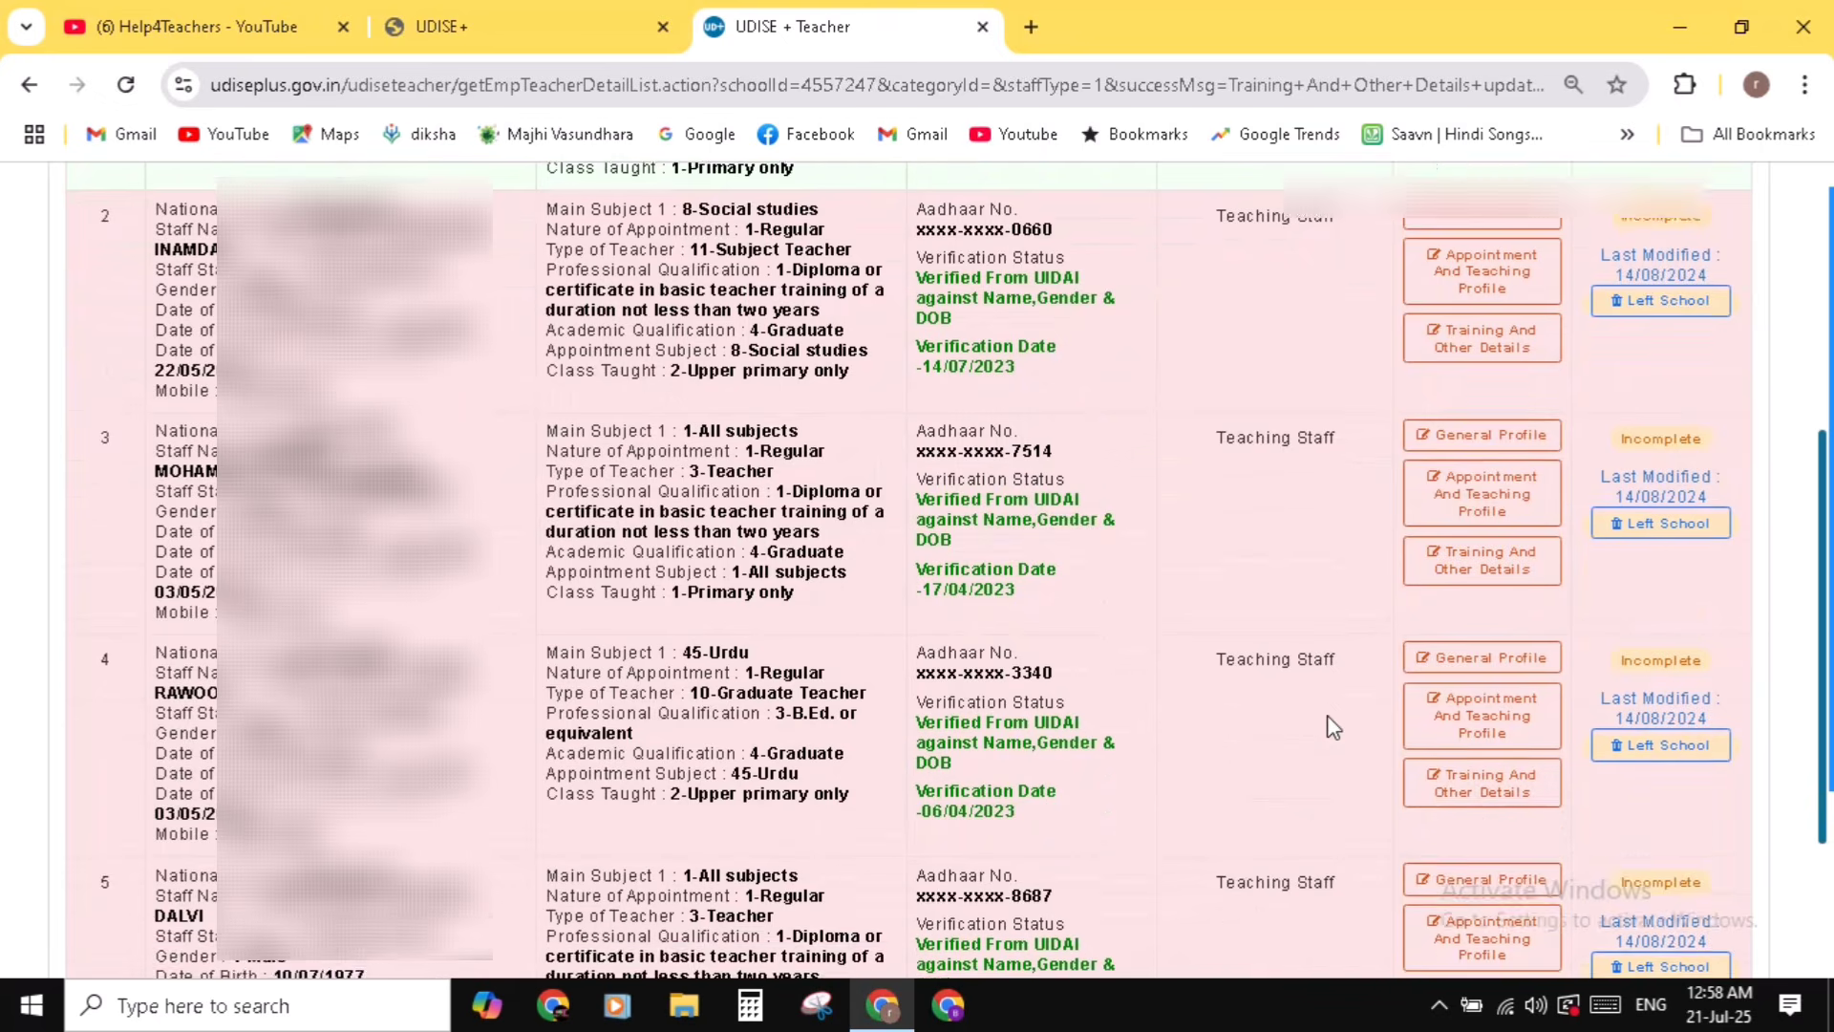
{"action": "scroll", "coordinate": [1332, 727], "scroll_direction": "down", "scroll_amount": 2}
{"action": "scroll", "coordinate": [1333, 728], "scroll_direction": "down", "scroll_amount": 3}
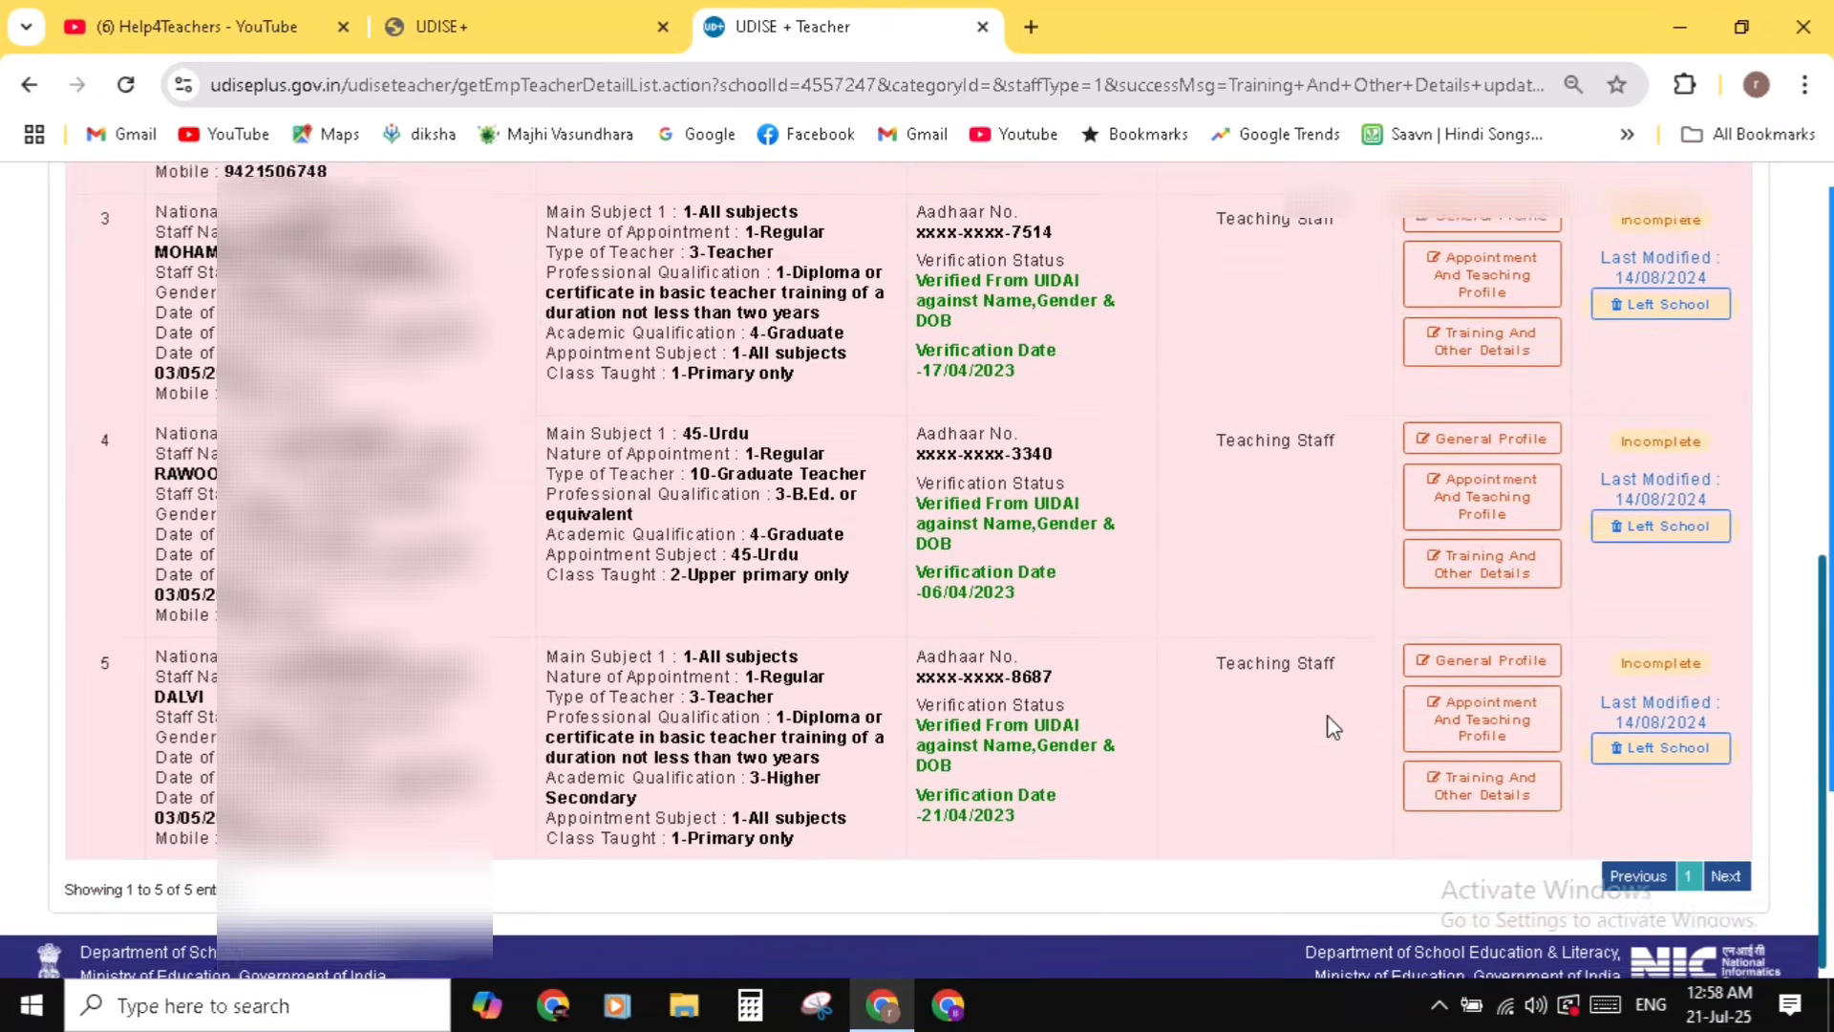
{"action": "scroll", "coordinate": [1333, 728], "scroll_direction": "down", "scroll_amount": 1}
{"action": "scroll", "coordinate": [1327, 715], "scroll_direction": "down", "scroll_amount": 1}
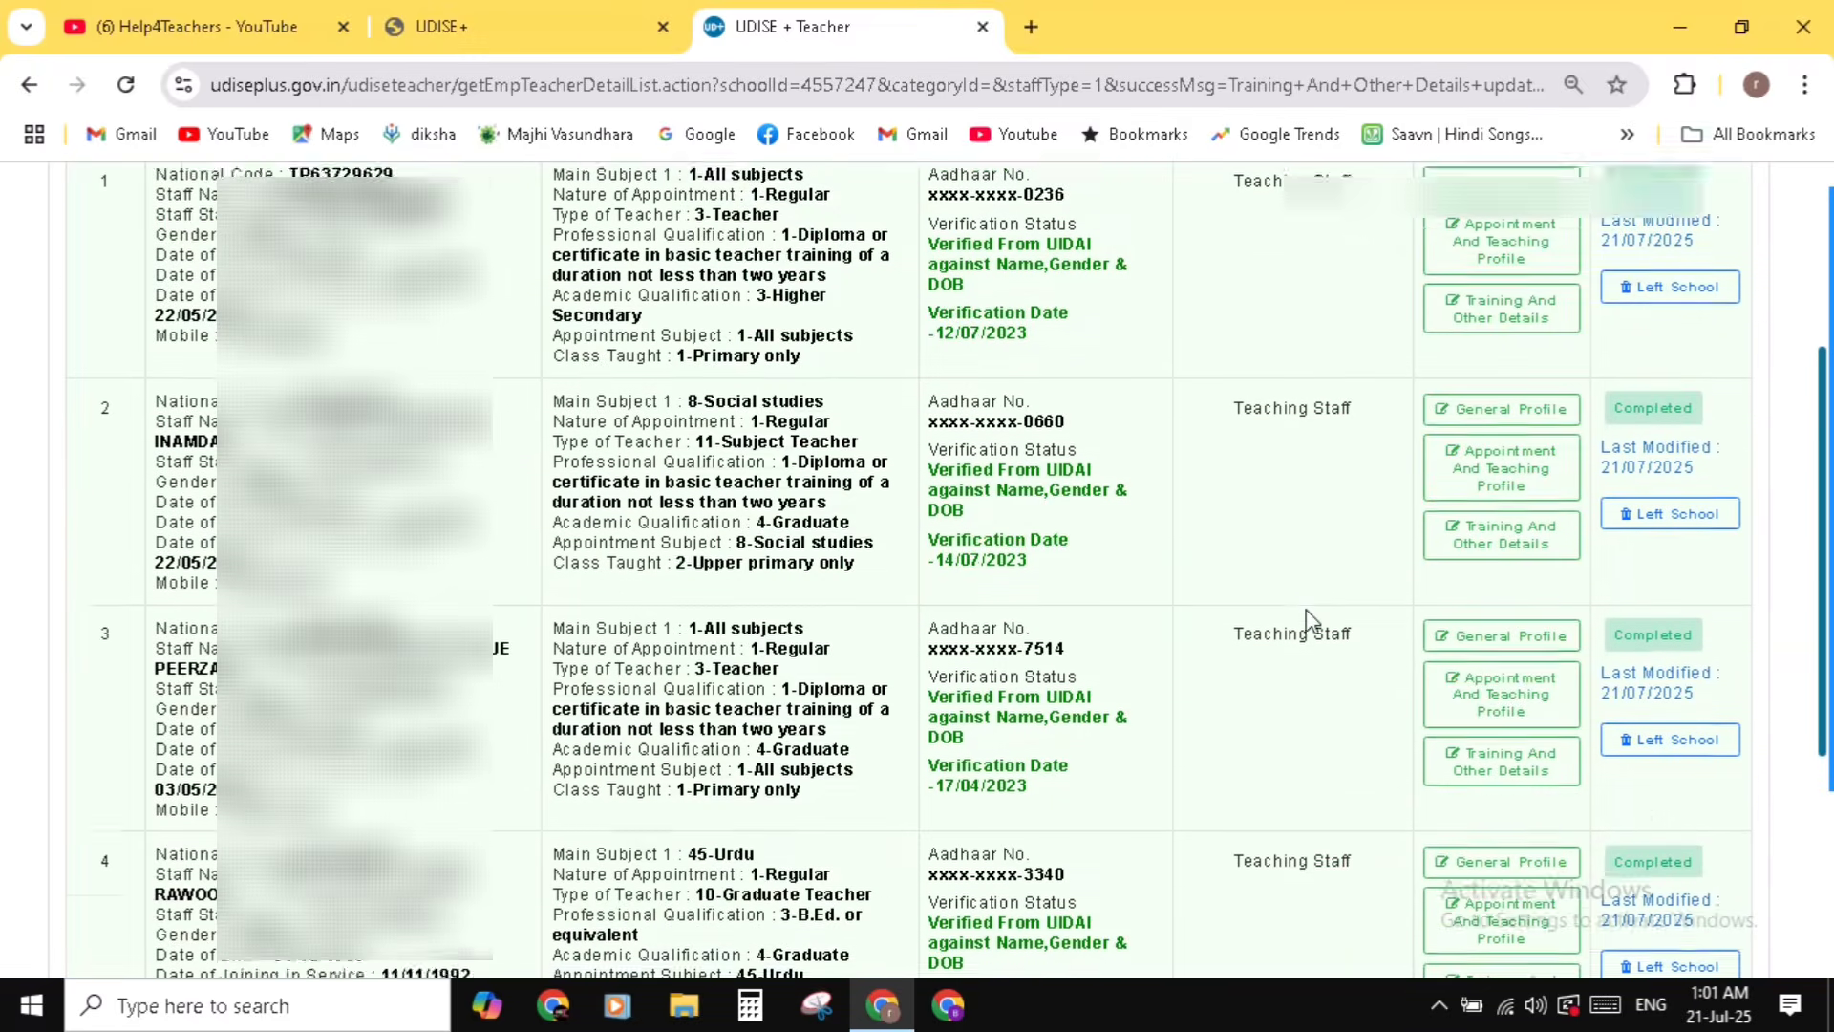
{"action": "scroll", "coordinate": [1305, 609], "scroll_direction": "down", "scroll_amount": 5}
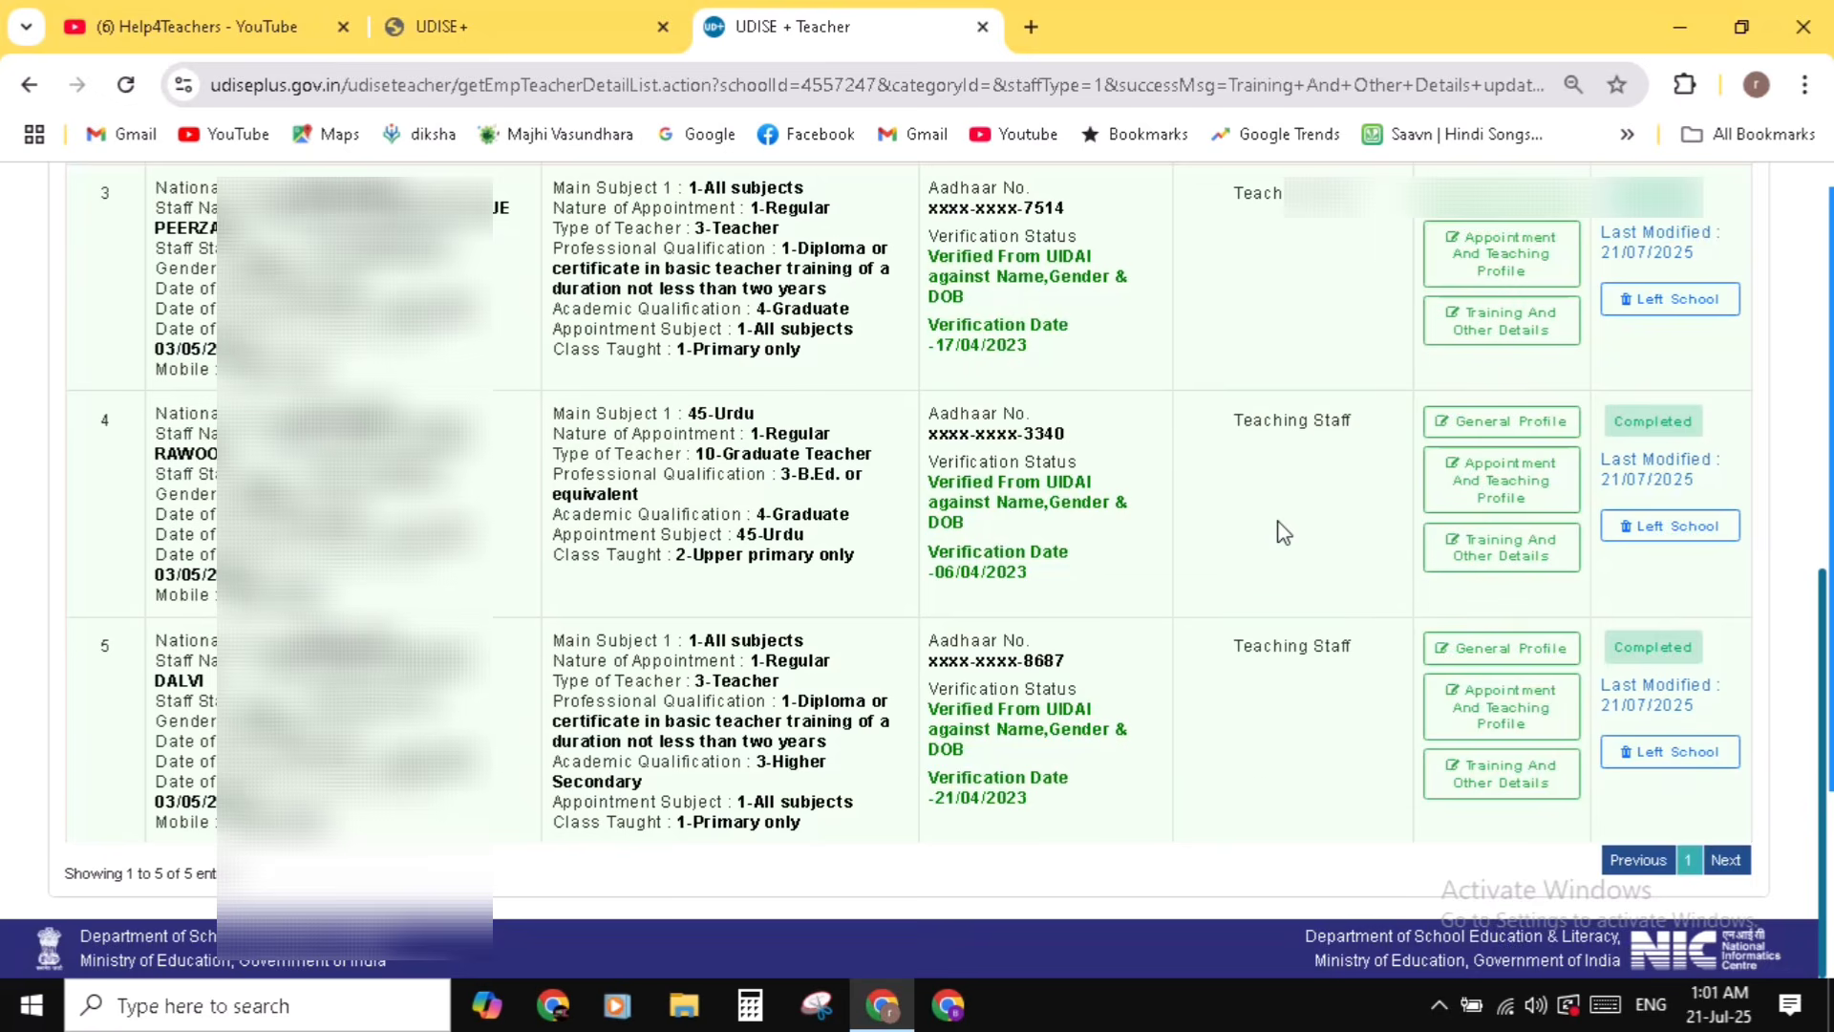
{"action": "scroll", "coordinate": [1283, 533], "scroll_direction": "up", "scroll_amount": 7}
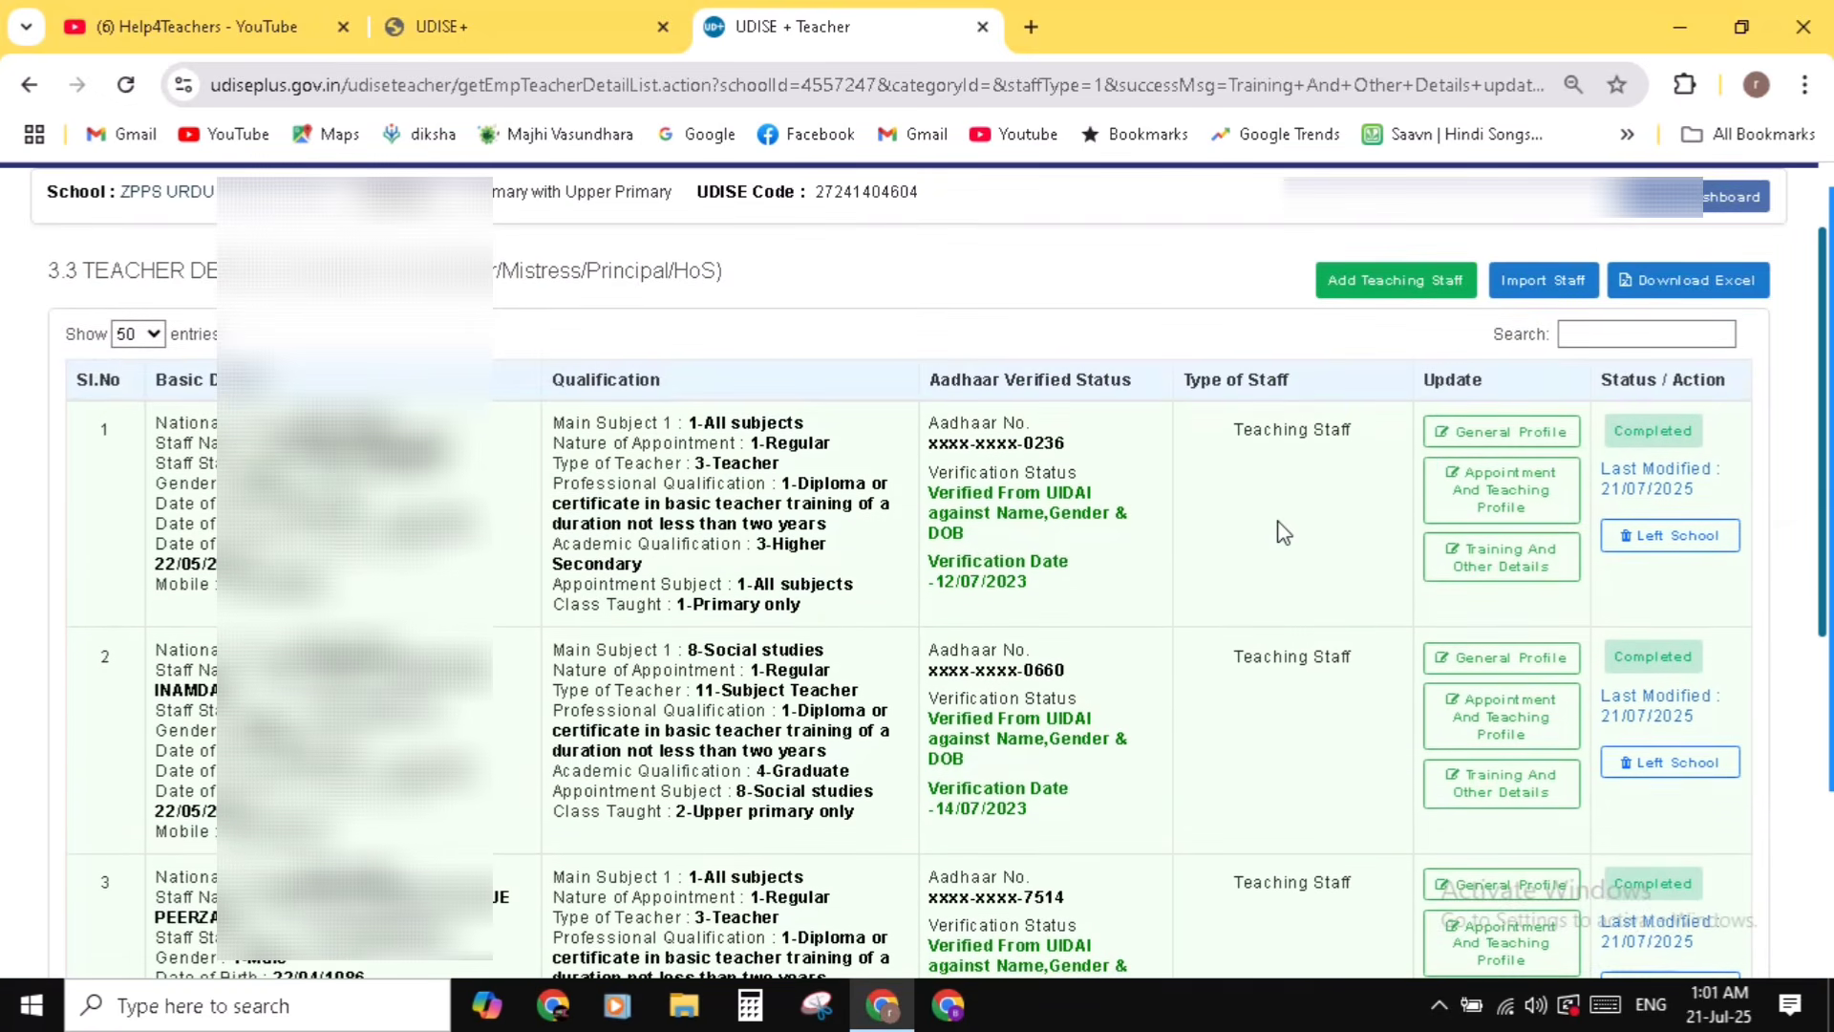
{"action": "scroll", "coordinate": [1283, 532], "scroll_direction": "up", "scroll_amount": 1}
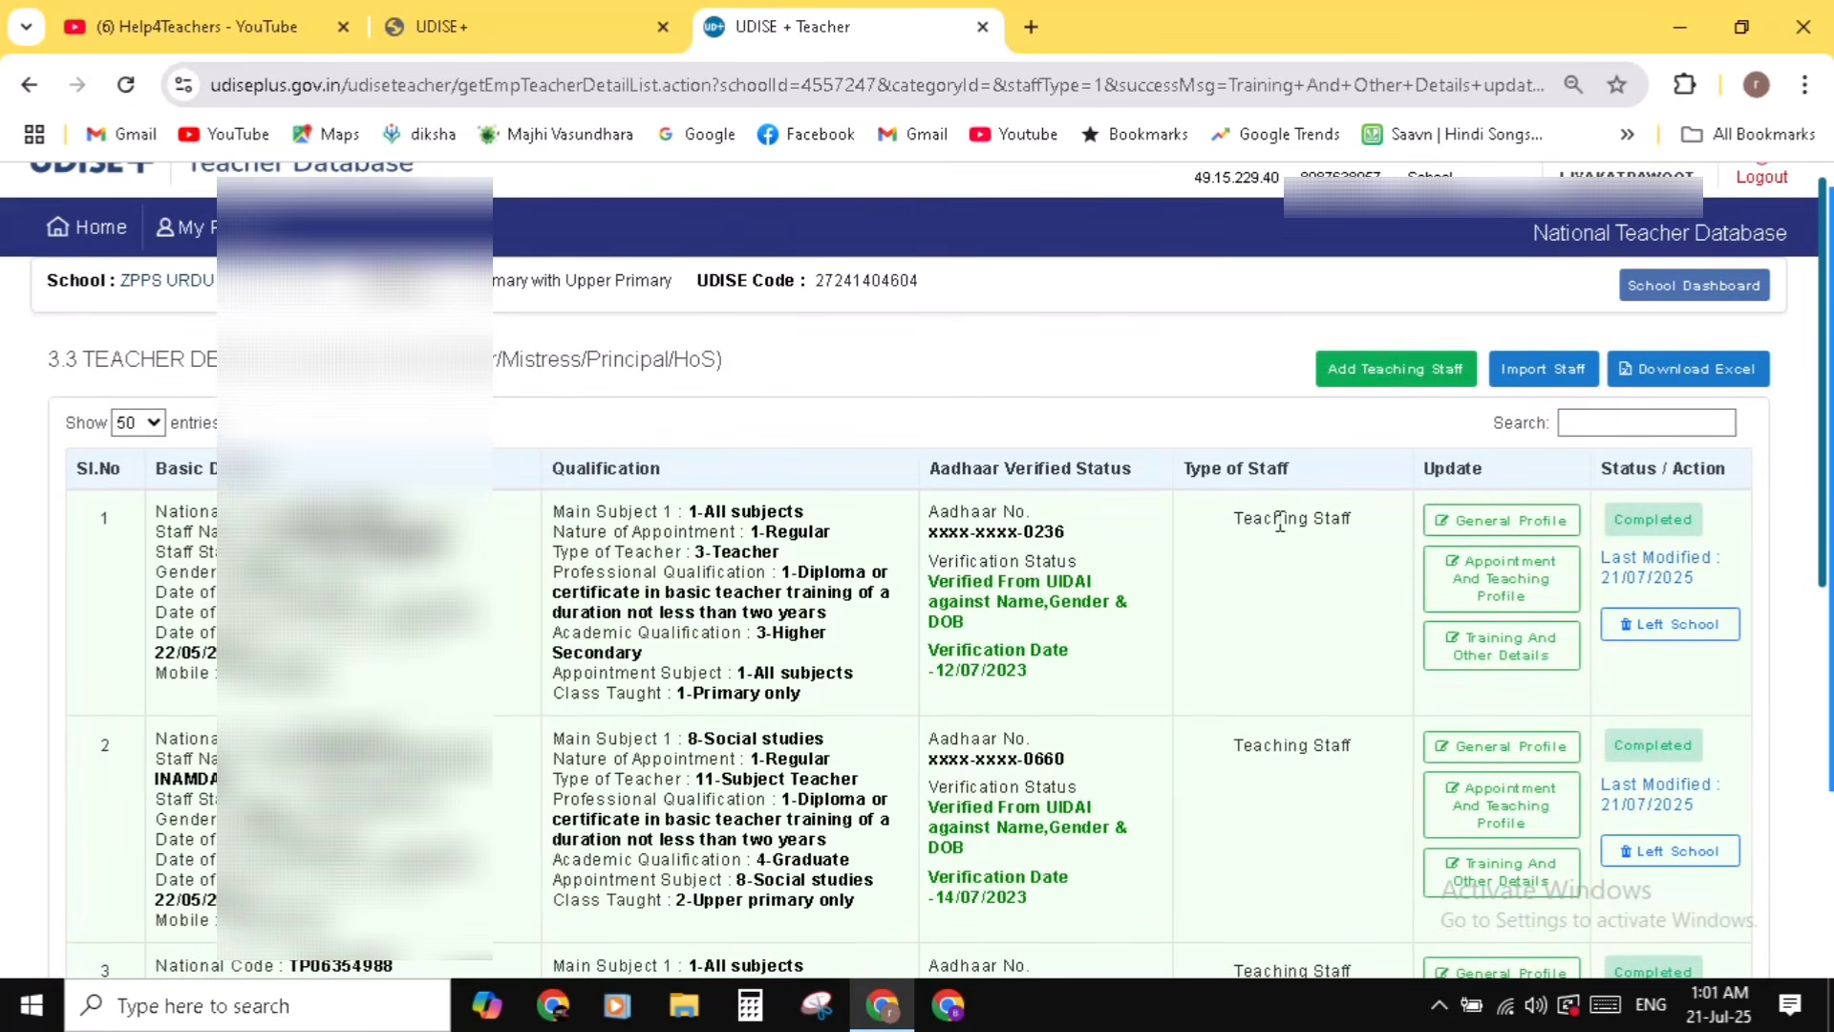
- Return to the school dashboard and refresh the teaching and non-teaching staff statistics
{"action": "left_click", "coordinate": [1722, 298]}
{"action": "scroll", "coordinate": [1181, 707], "scroll_direction": "down", "scroll_amount": 2}
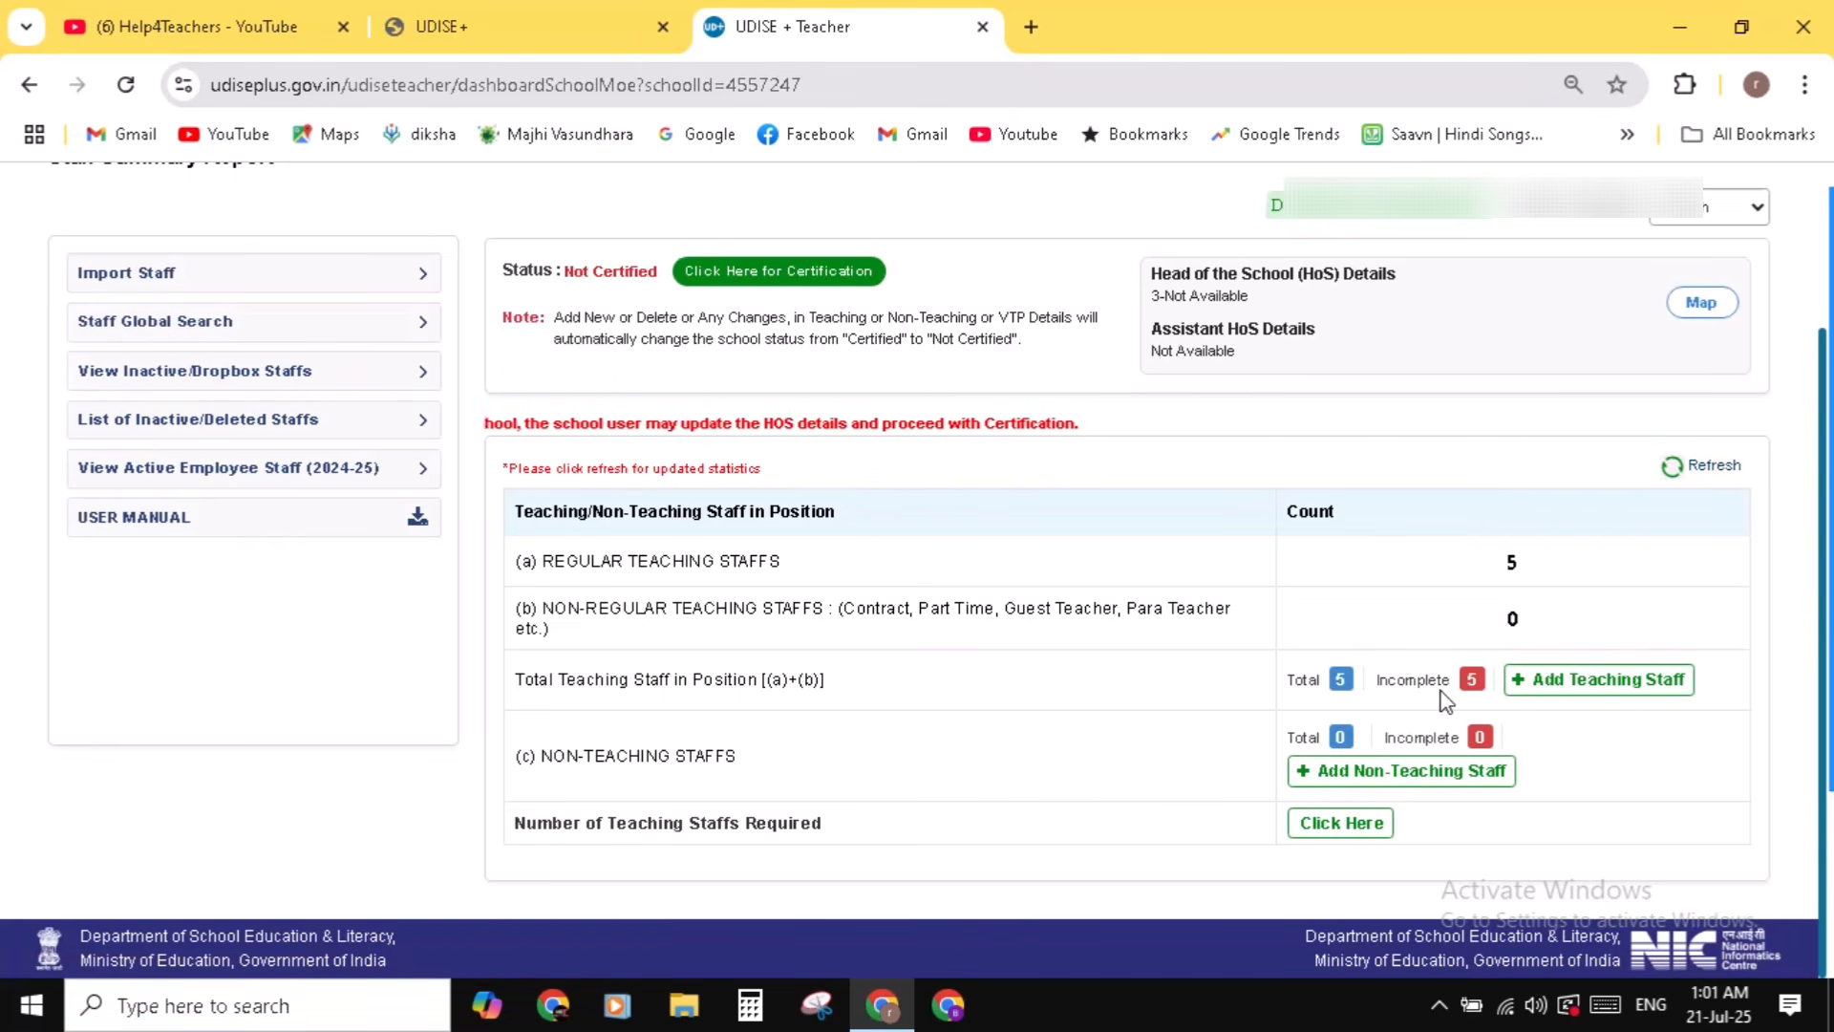
{"action": "left_click", "coordinate": [1717, 473]}
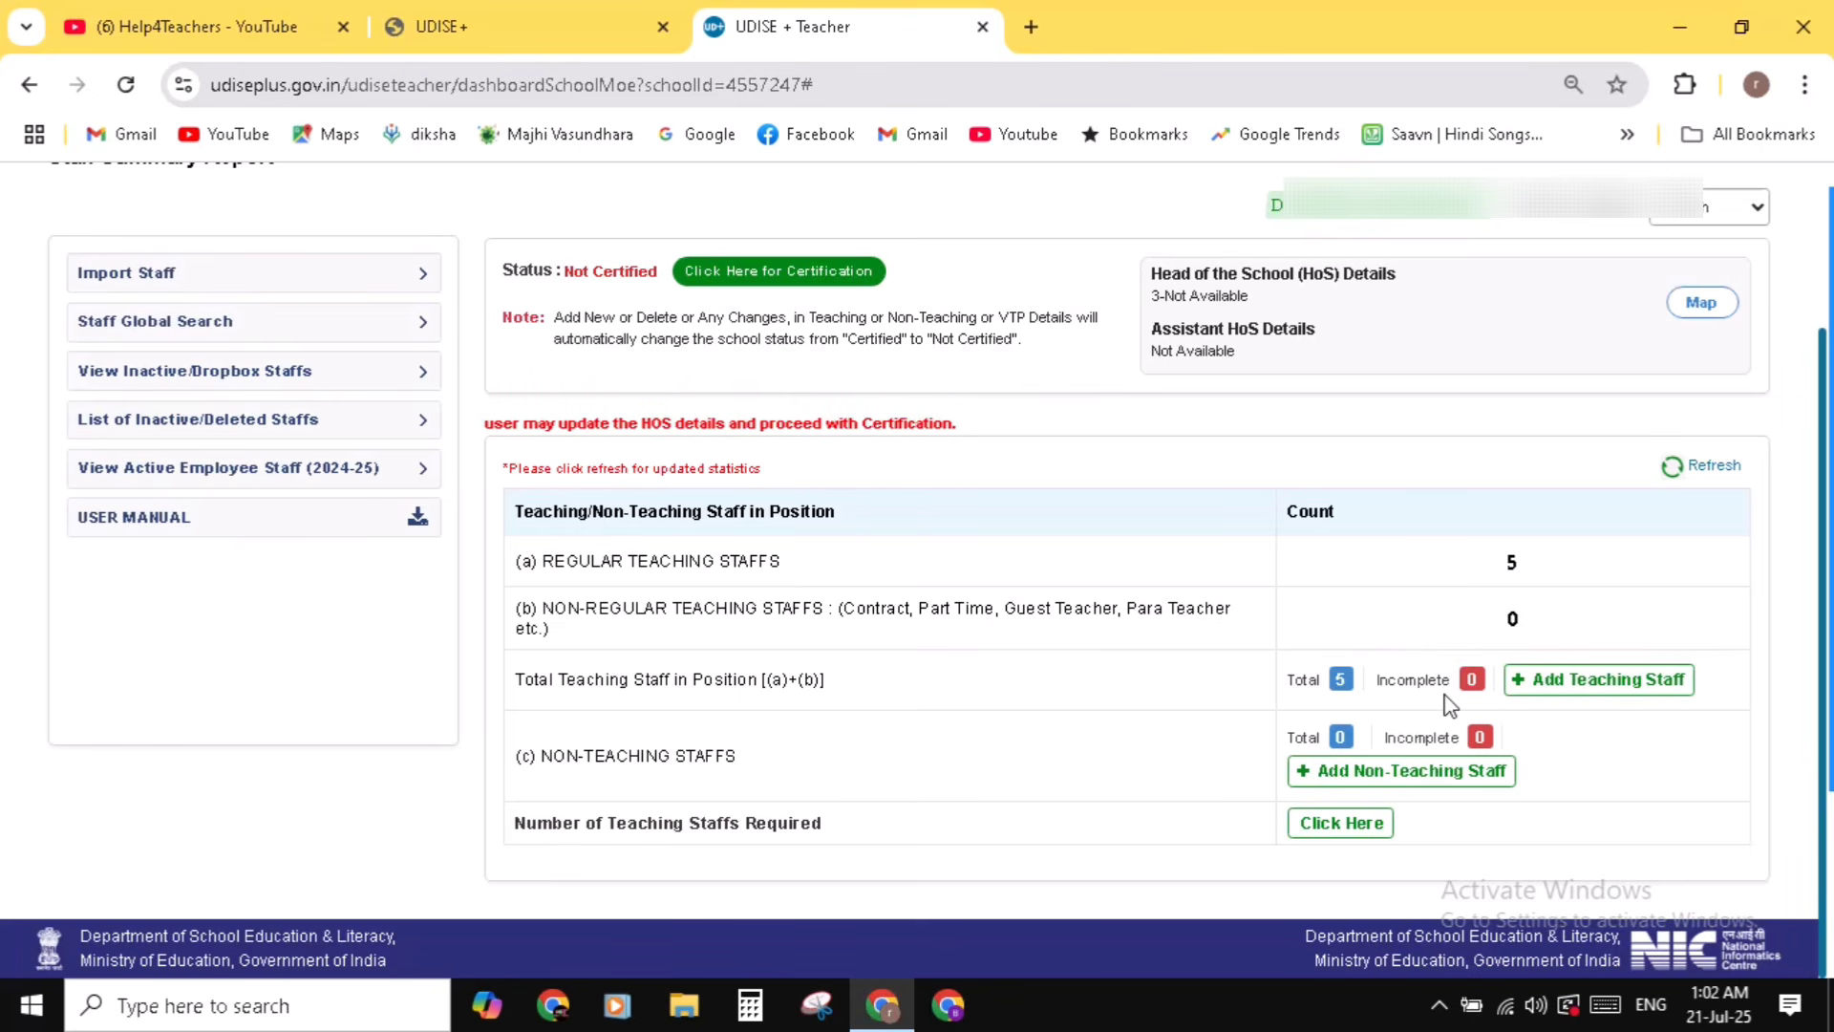
{"action": "scroll", "coordinate": [1450, 705], "scroll_direction": "up", "scroll_amount": 2}
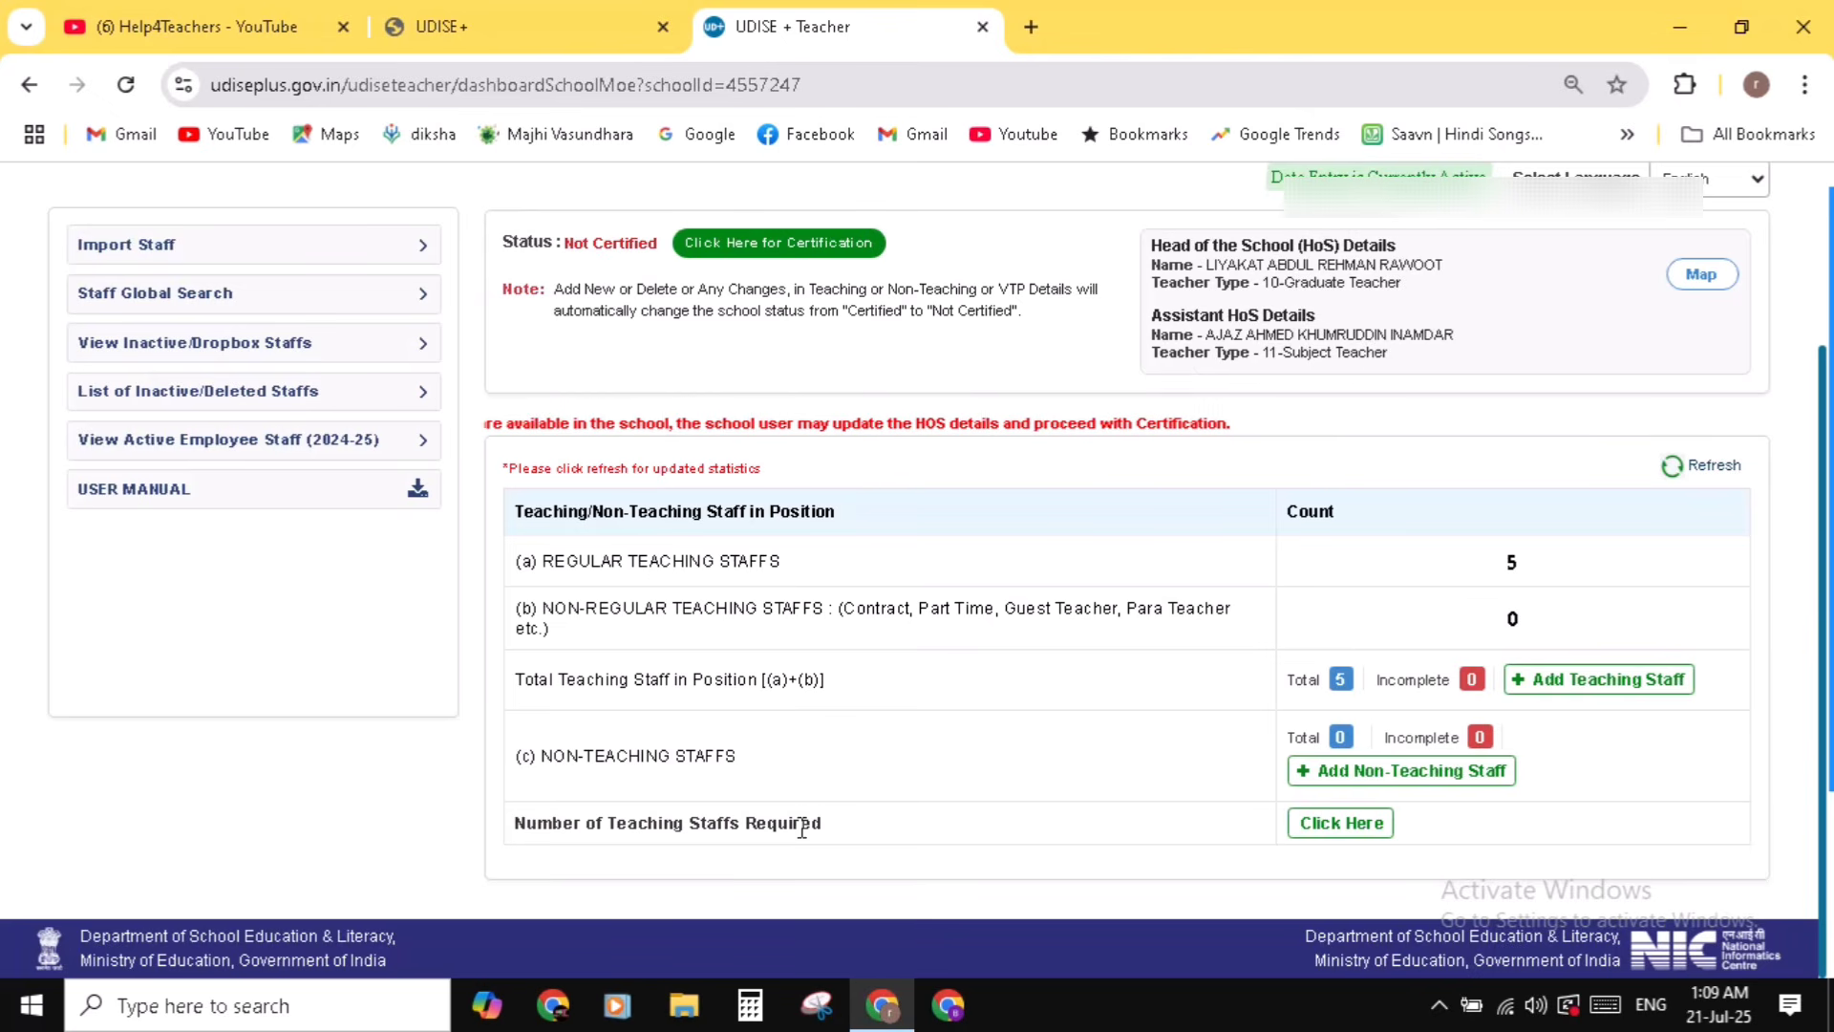
- Open the Number of Teaching Staffs Required form and save it with 0 for both Primary and Upper Primary
{"action": "left_click", "coordinate": [1310, 829]}
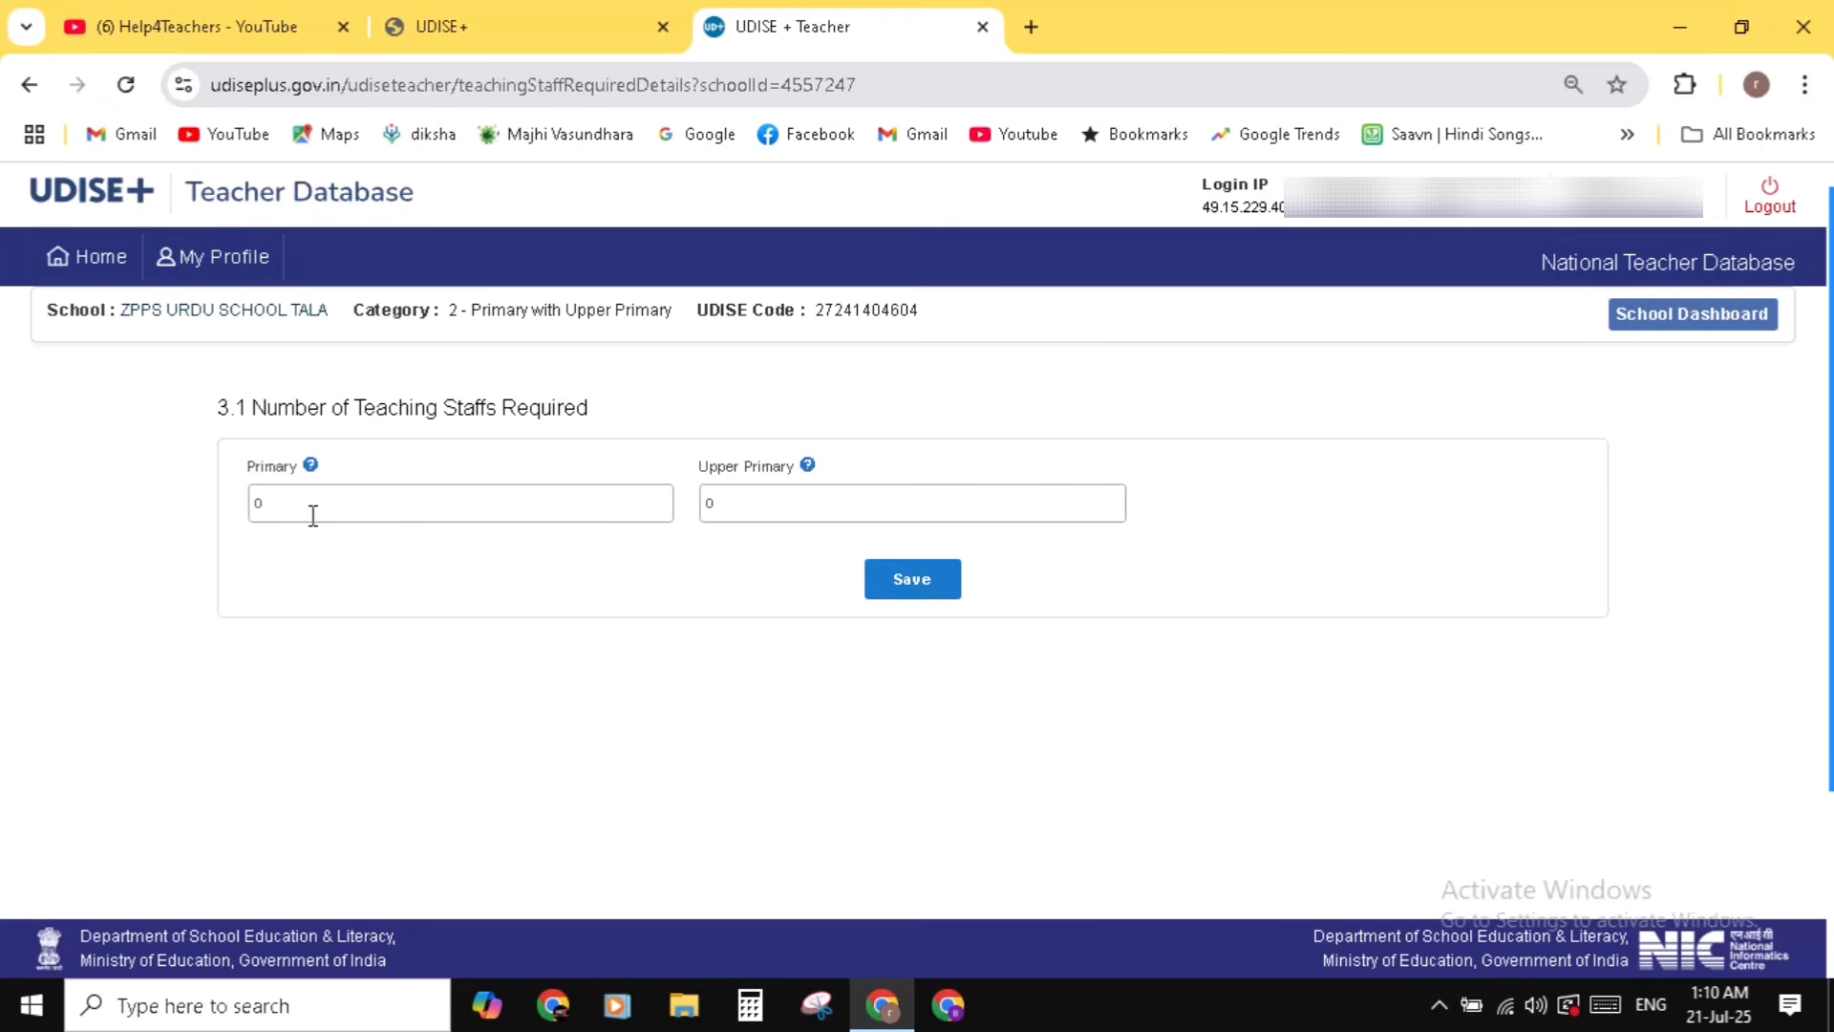
{"action": "left_click", "coordinate": [382, 492]}
{"action": "left_click_drag", "start_coordinate": [279, 495], "coordinate": [241, 504]}
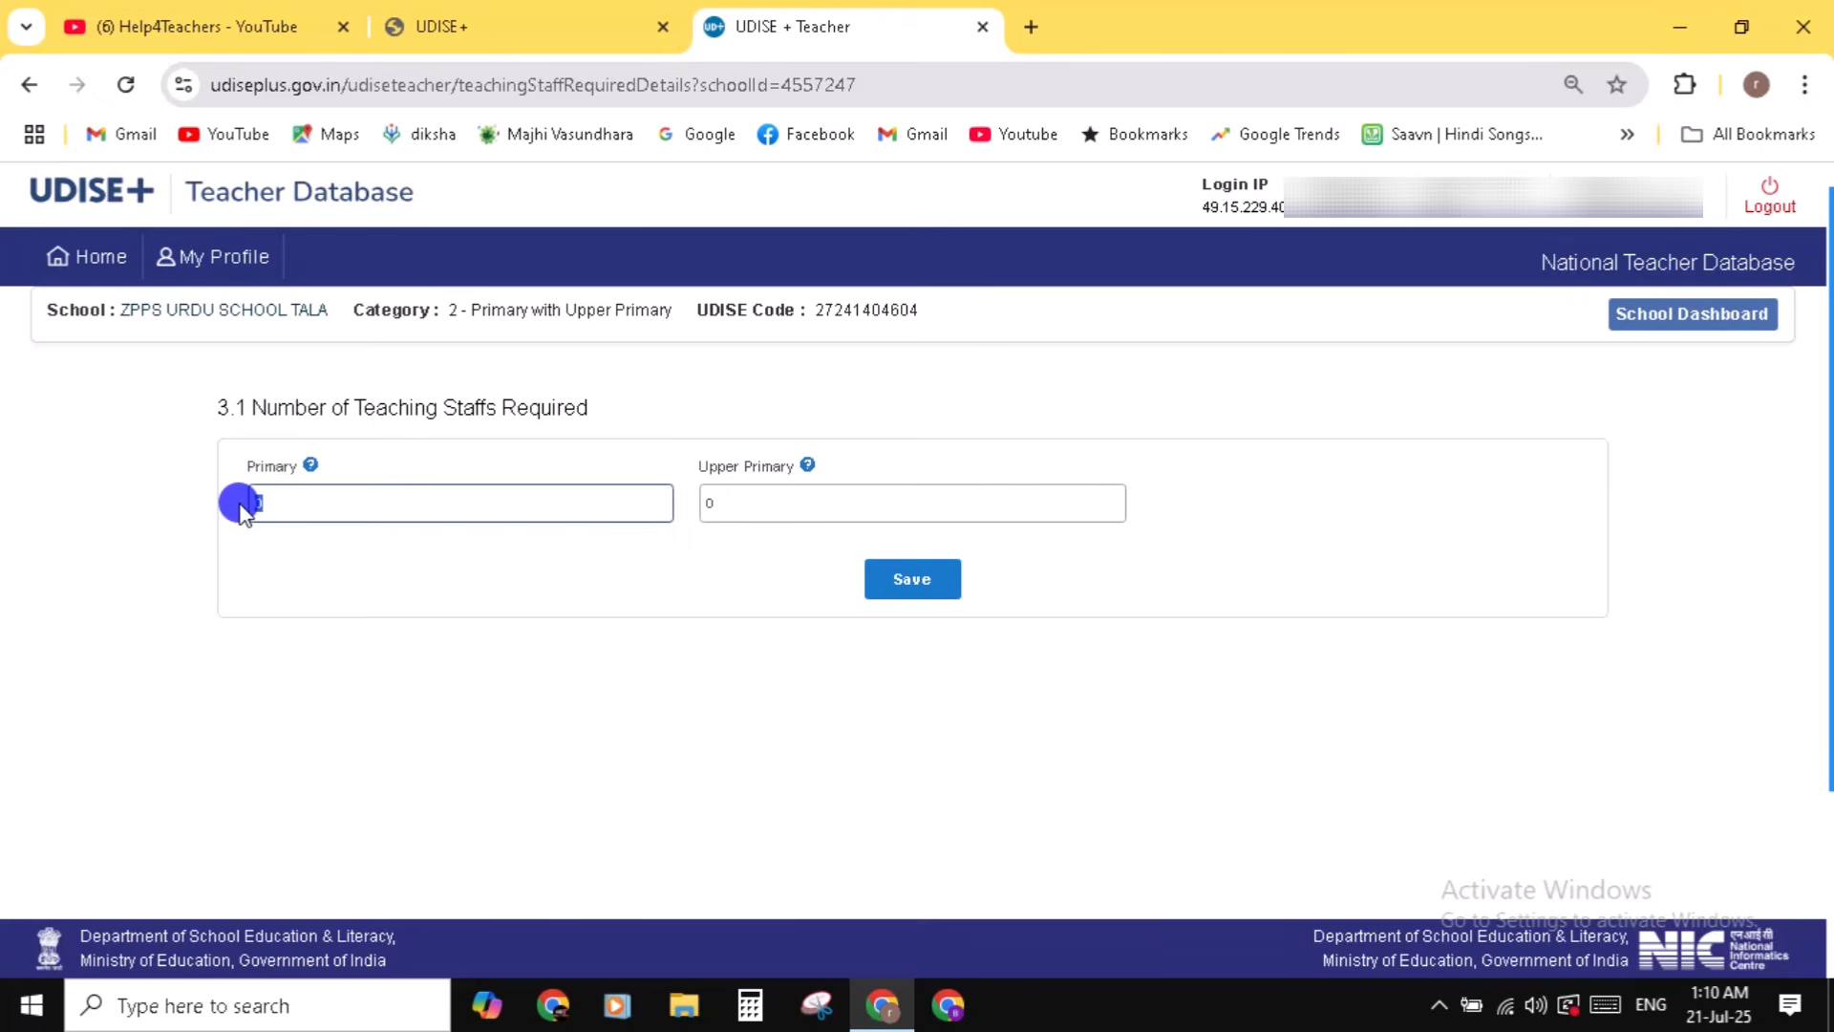
{"action": "type", "text": "3"}
{"action": "left_click_drag", "start_coordinate": [272, 503], "coordinate": [250, 506]}
{"action": "type", "text": "0"}
{"action": "left_click", "coordinate": [344, 569]}
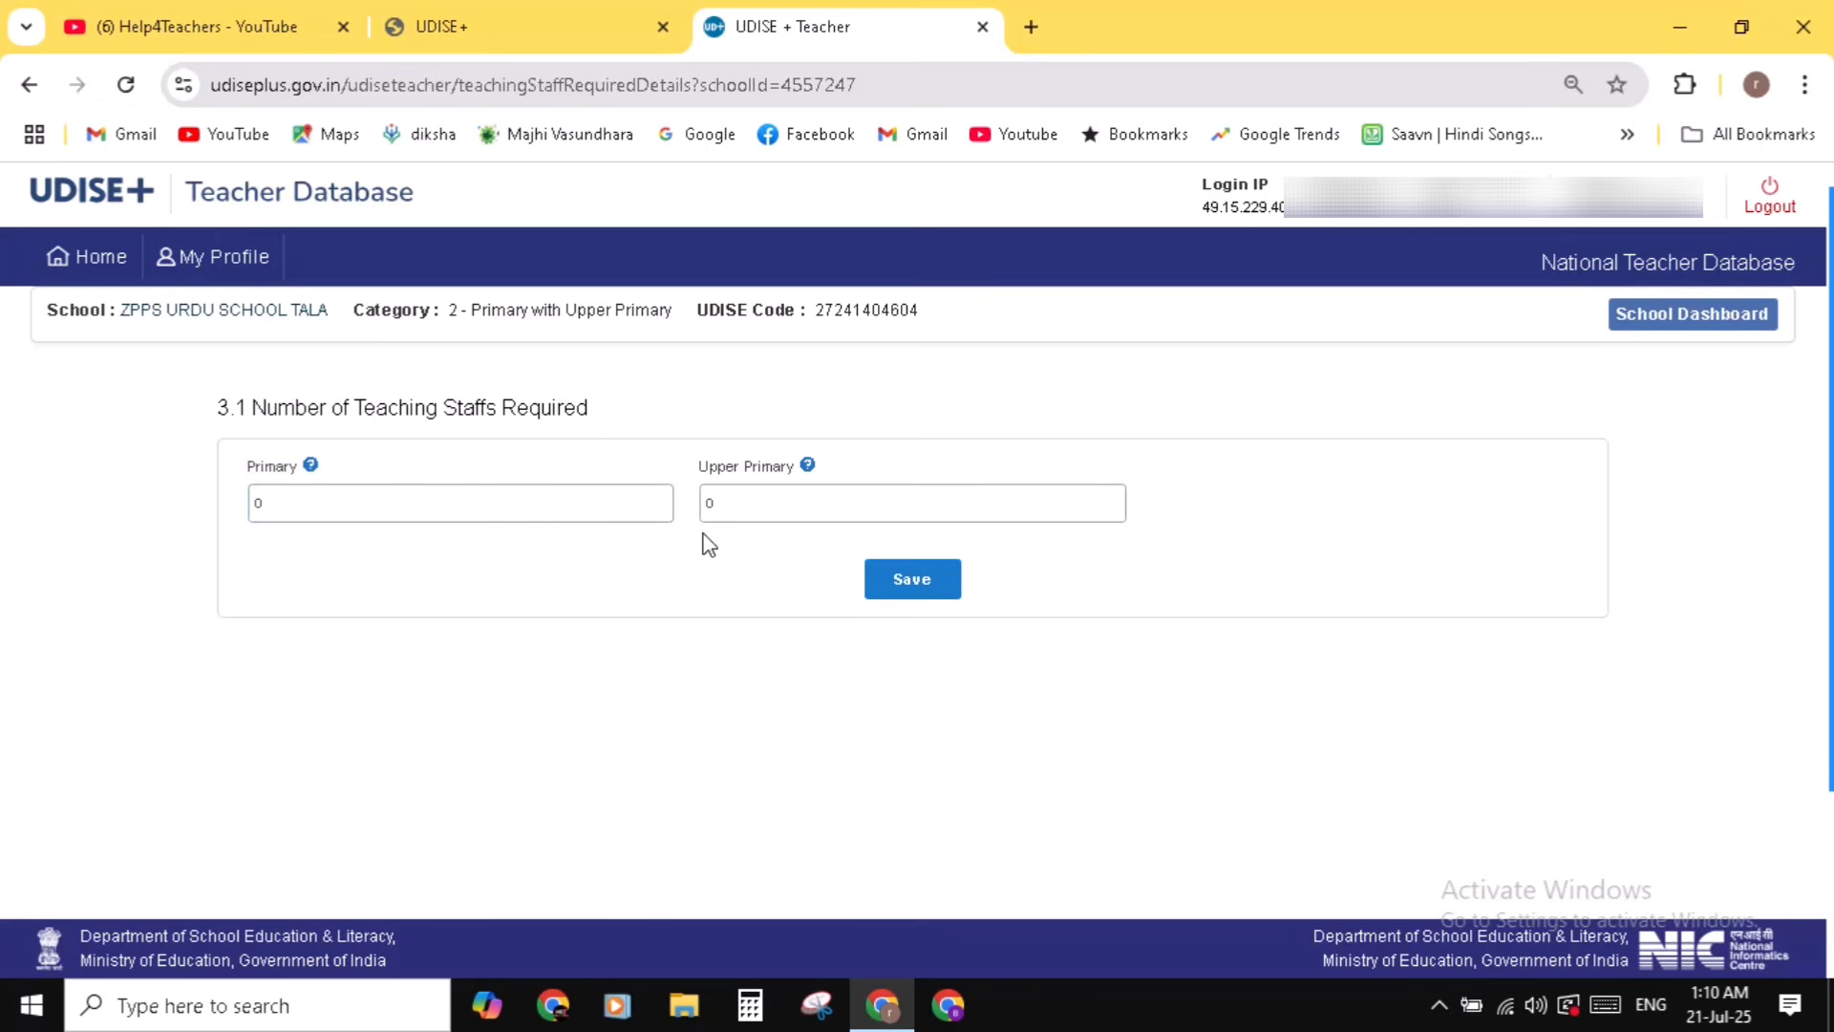
{"action": "left_click", "coordinate": [902, 586]}
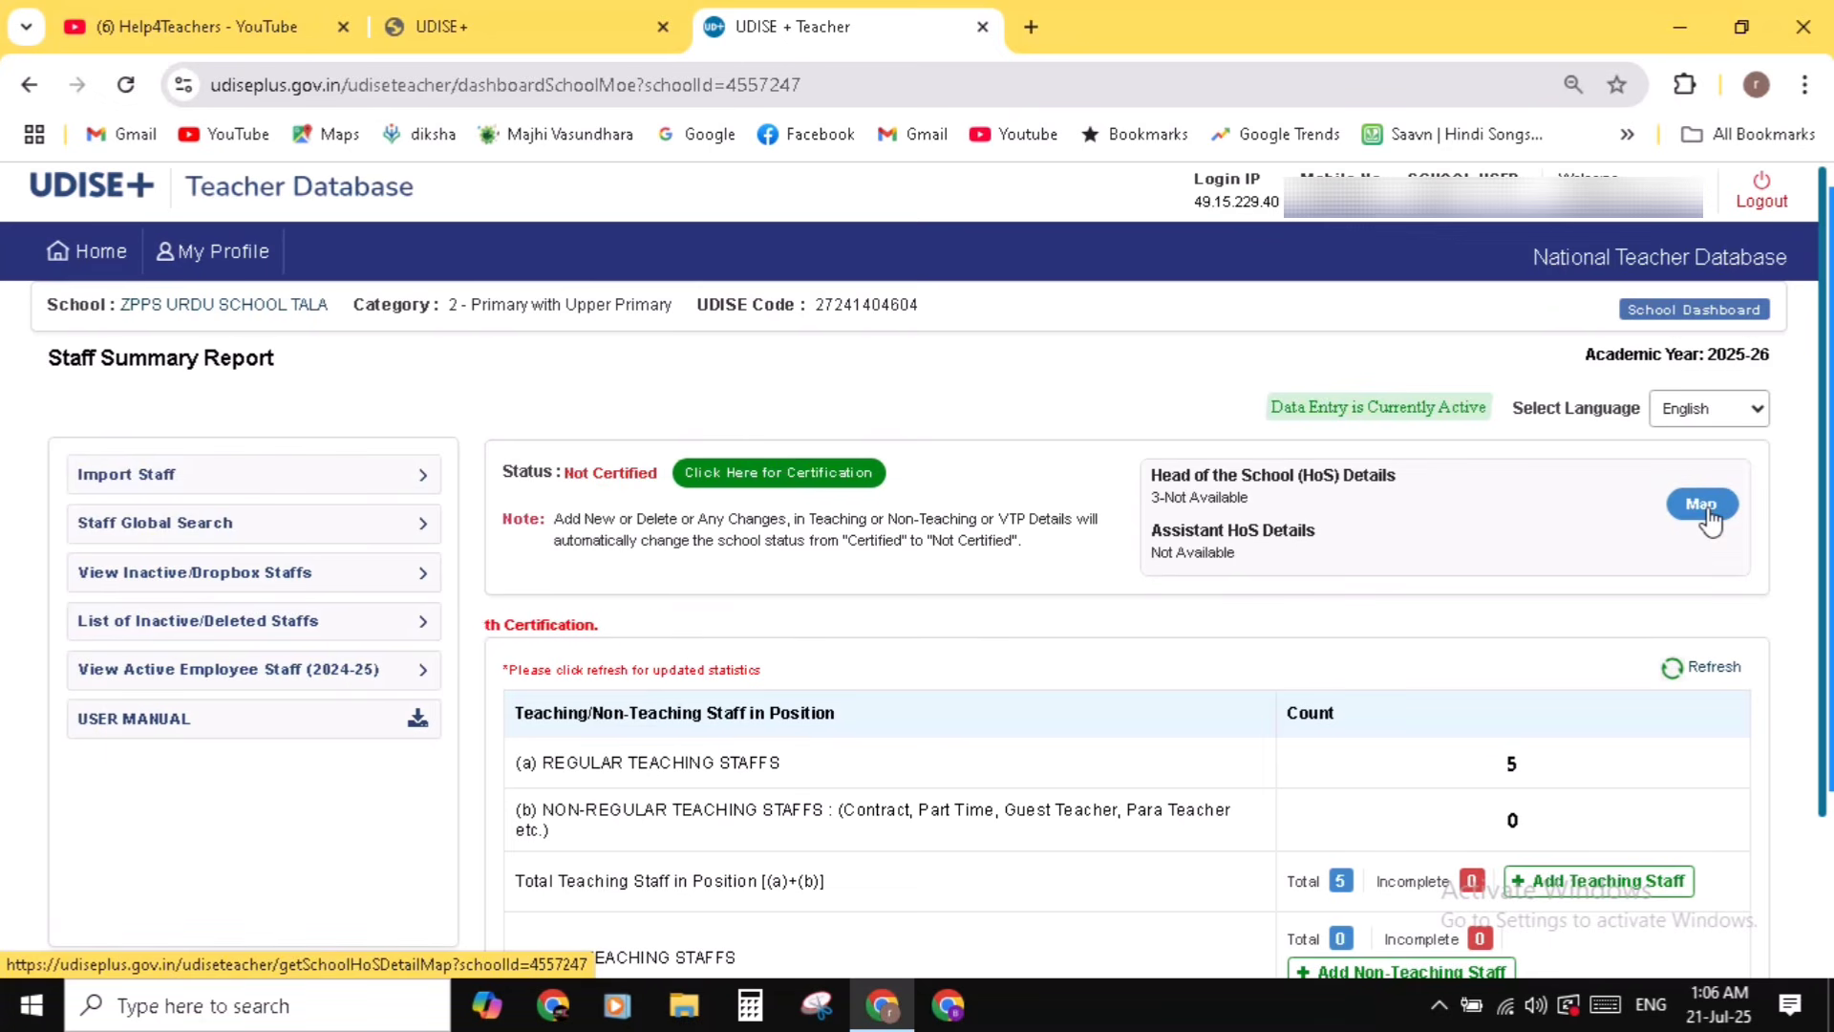
- Open the Head of the School mapping and assign the 10-Graduate Teacher from within the school as HoS, confirming the update
{"action": "left_click", "coordinate": [1705, 506]}
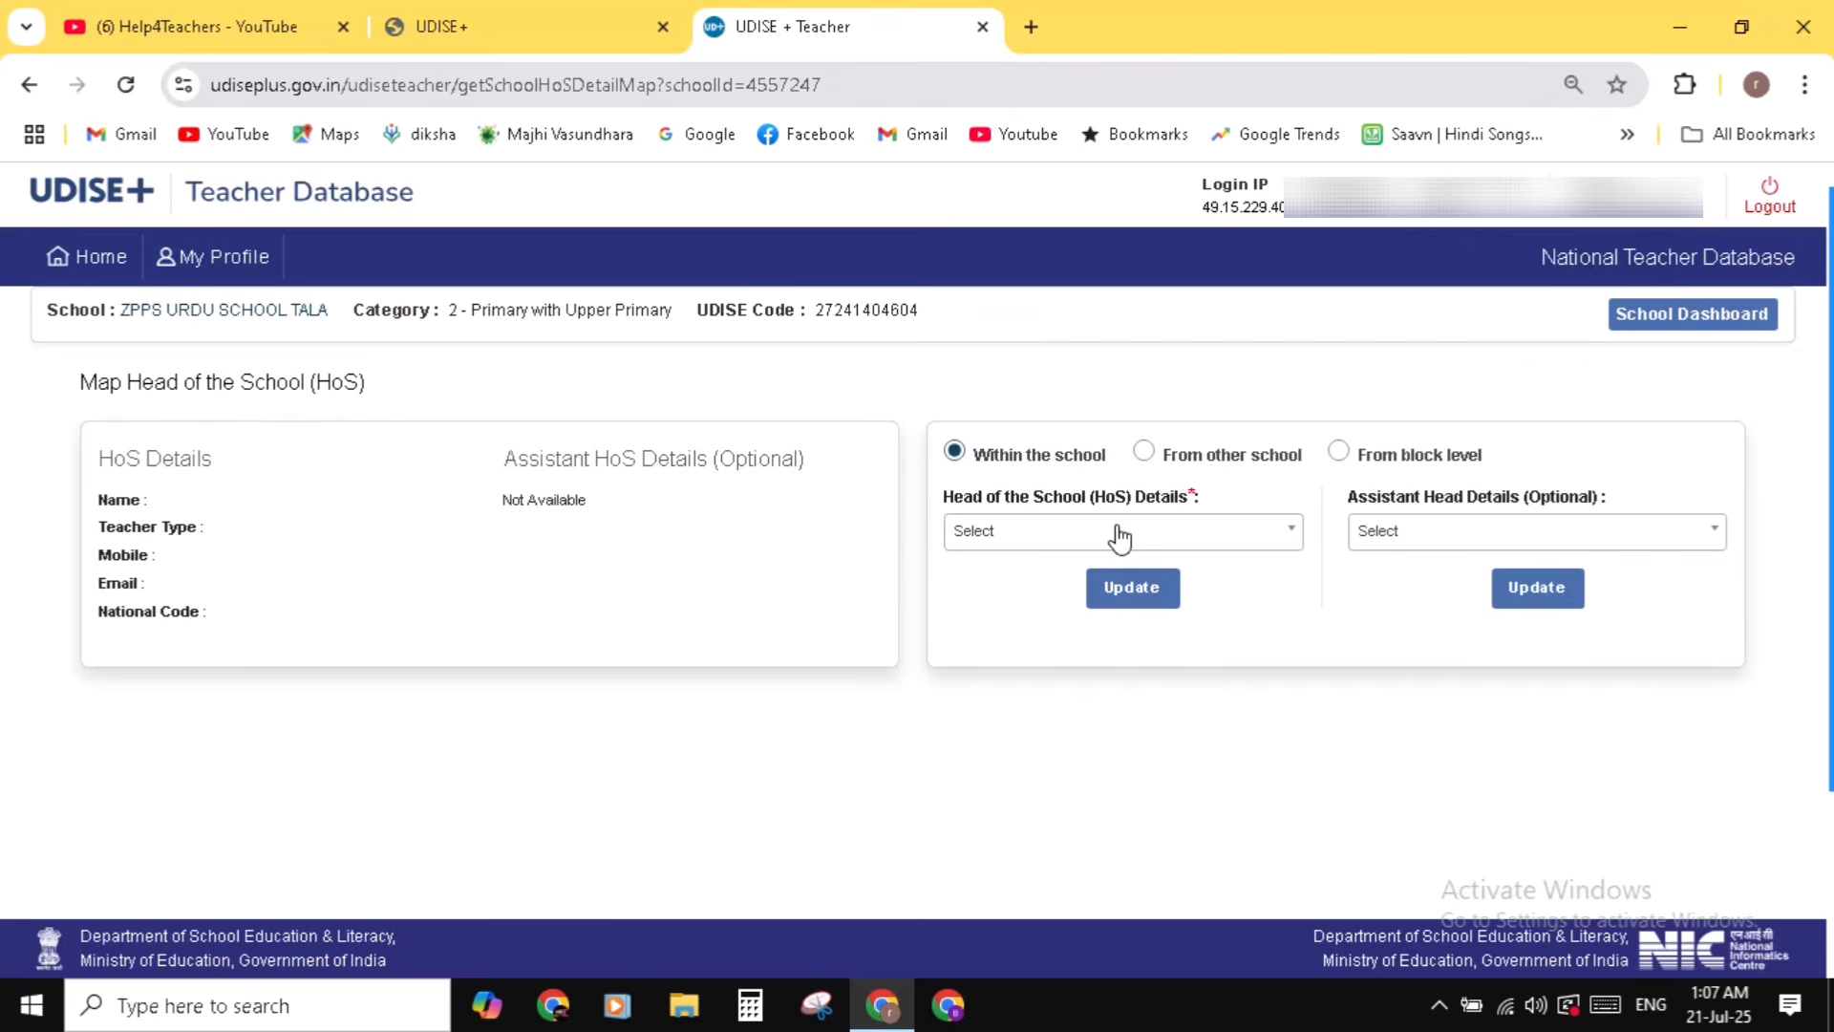
{"action": "left_click", "coordinate": [1281, 540]}
{"action": "scroll", "coordinate": [1189, 730], "scroll_direction": "down", "scroll_amount": 1}
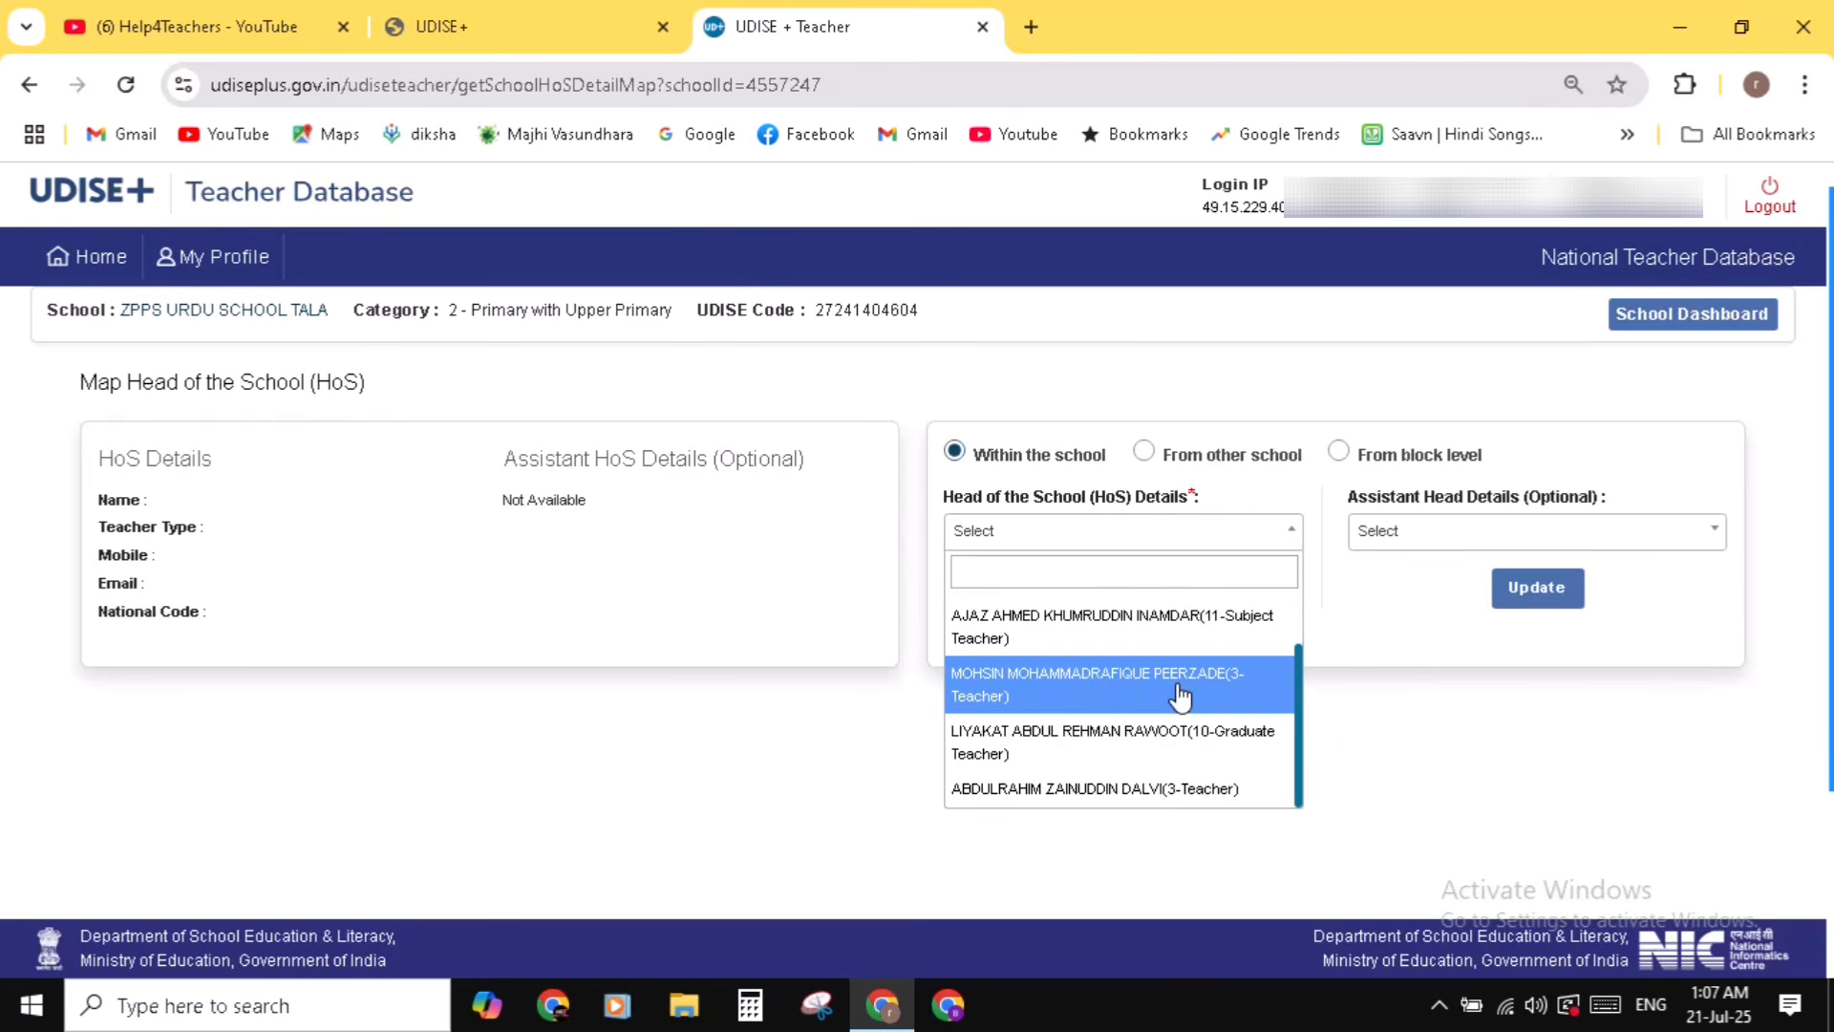
{"action": "left_click", "coordinate": [1211, 751]}
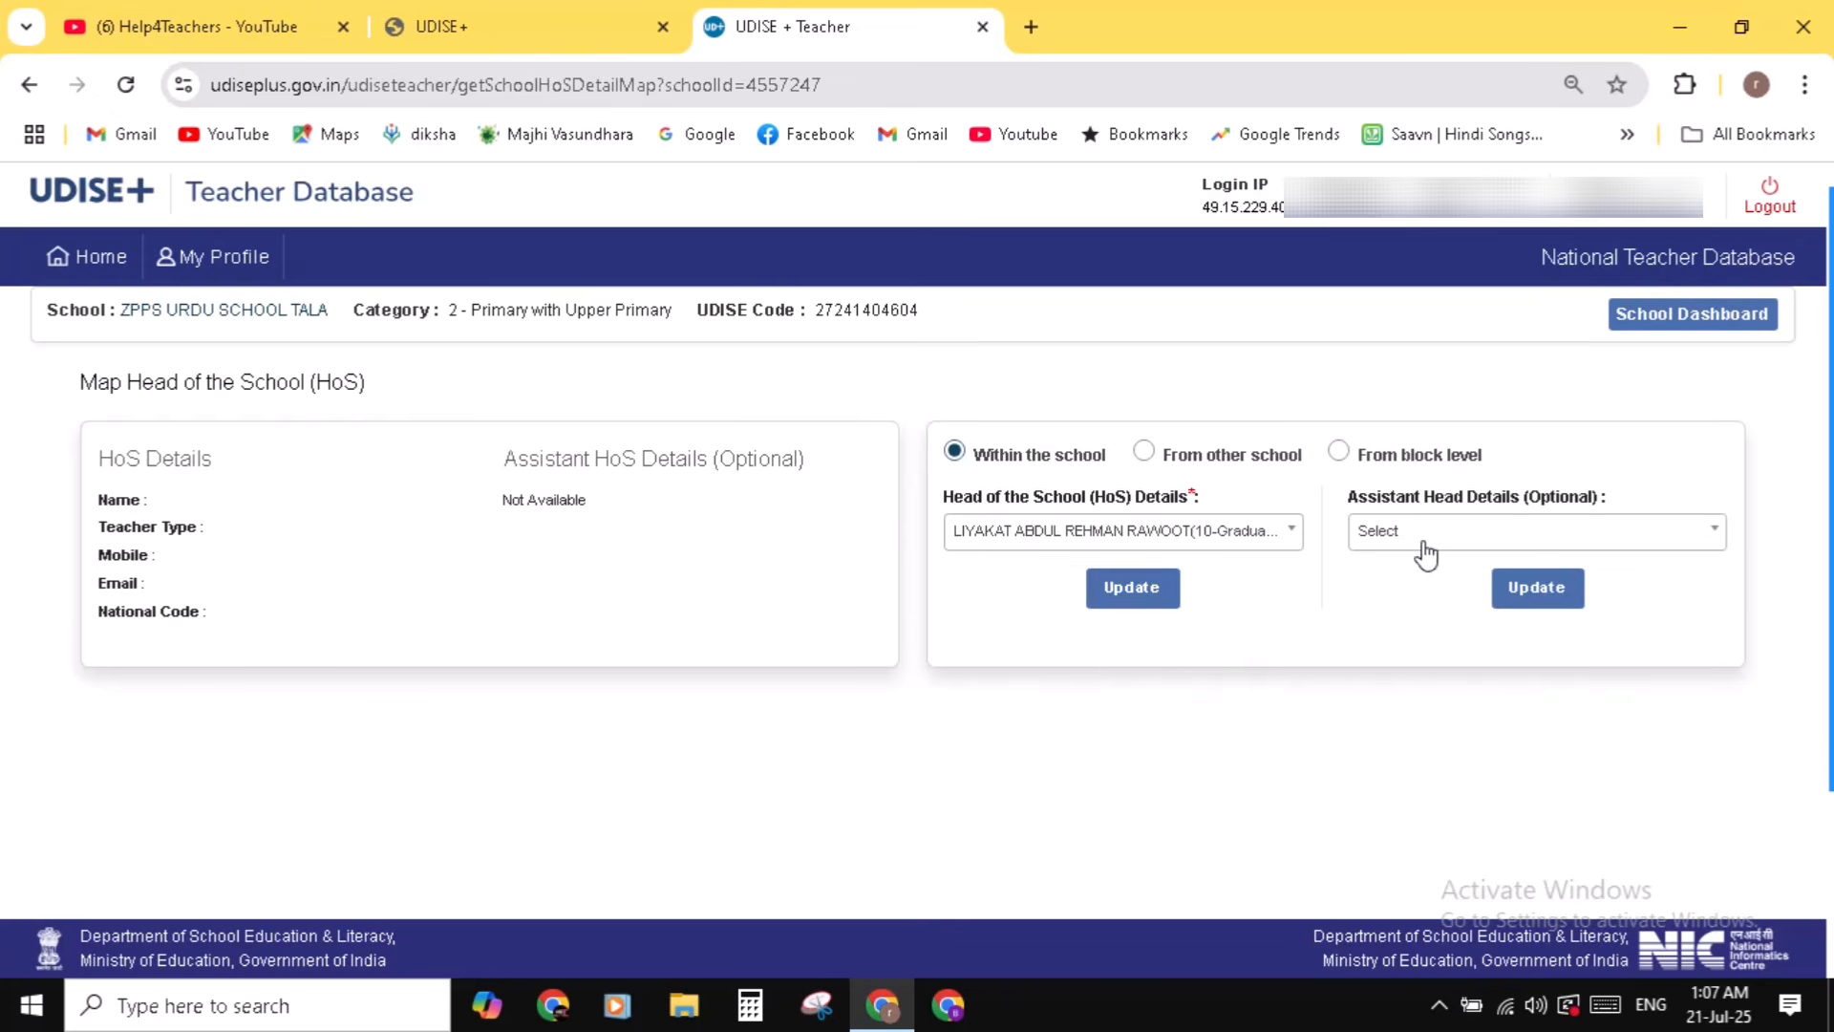
{"action": "left_click", "coordinate": [1117, 597]}
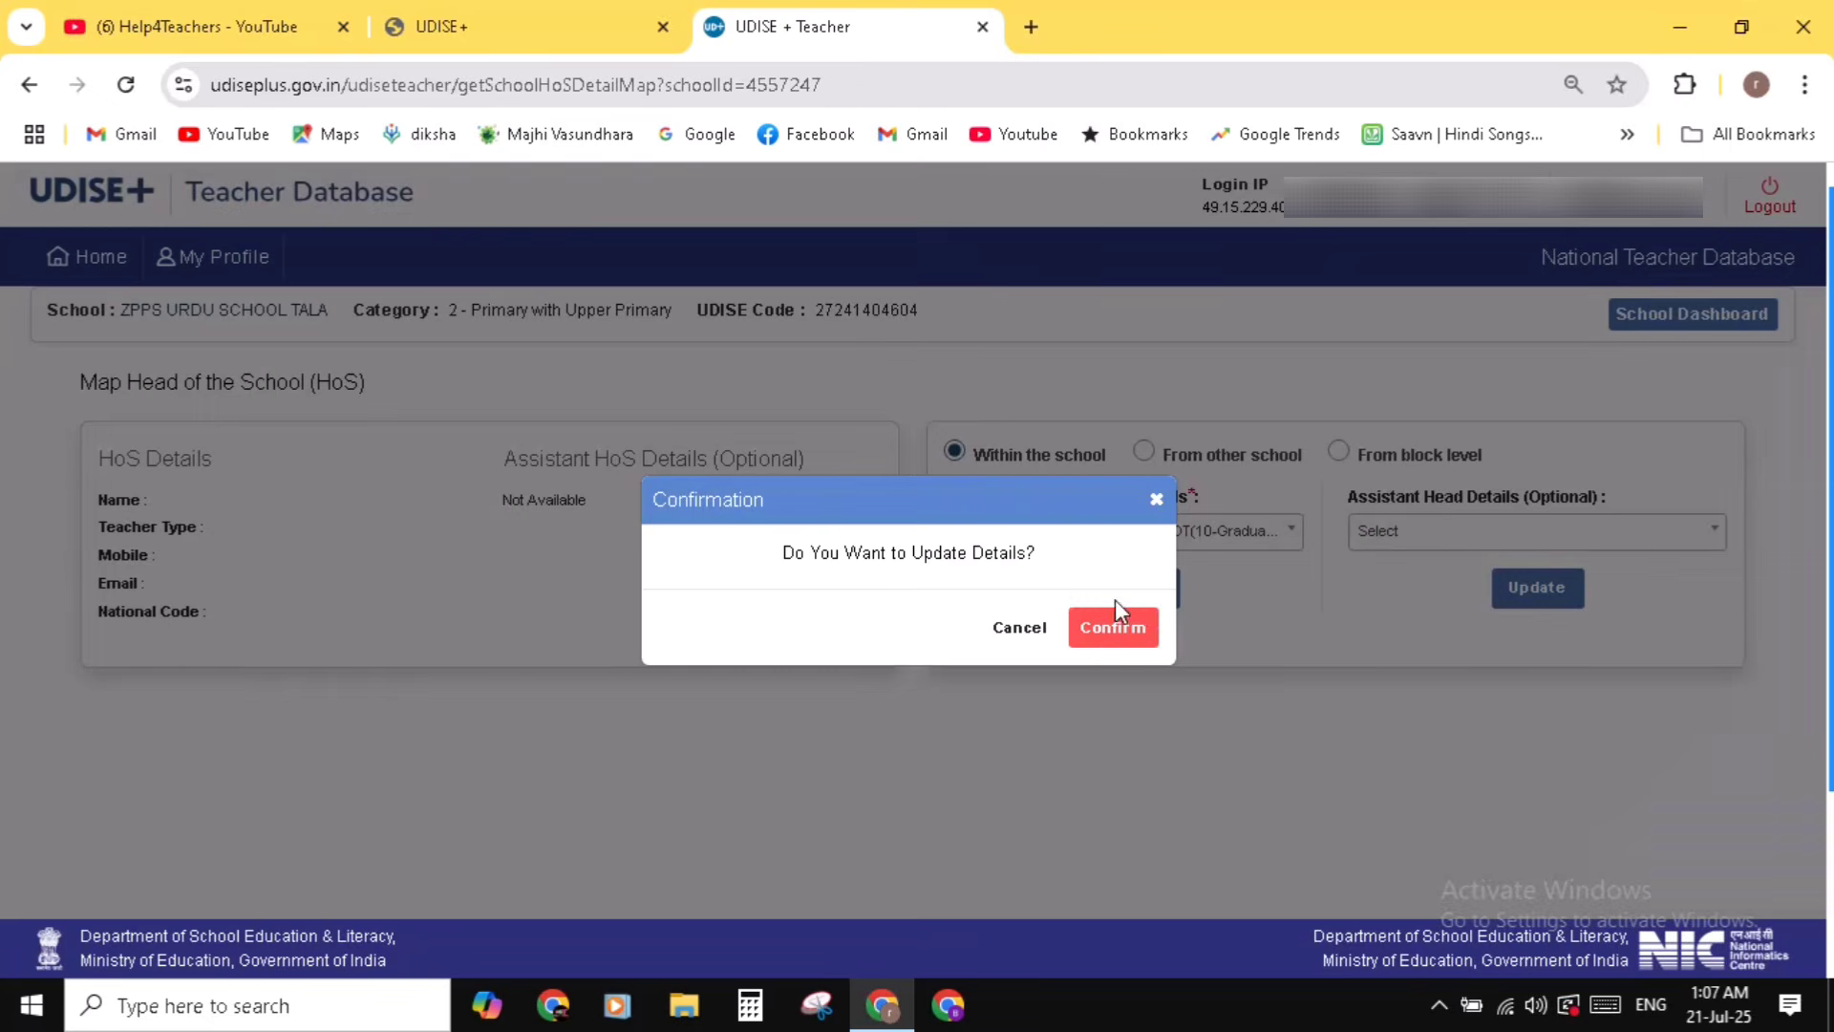
{"action": "left_click", "coordinate": [1124, 630]}
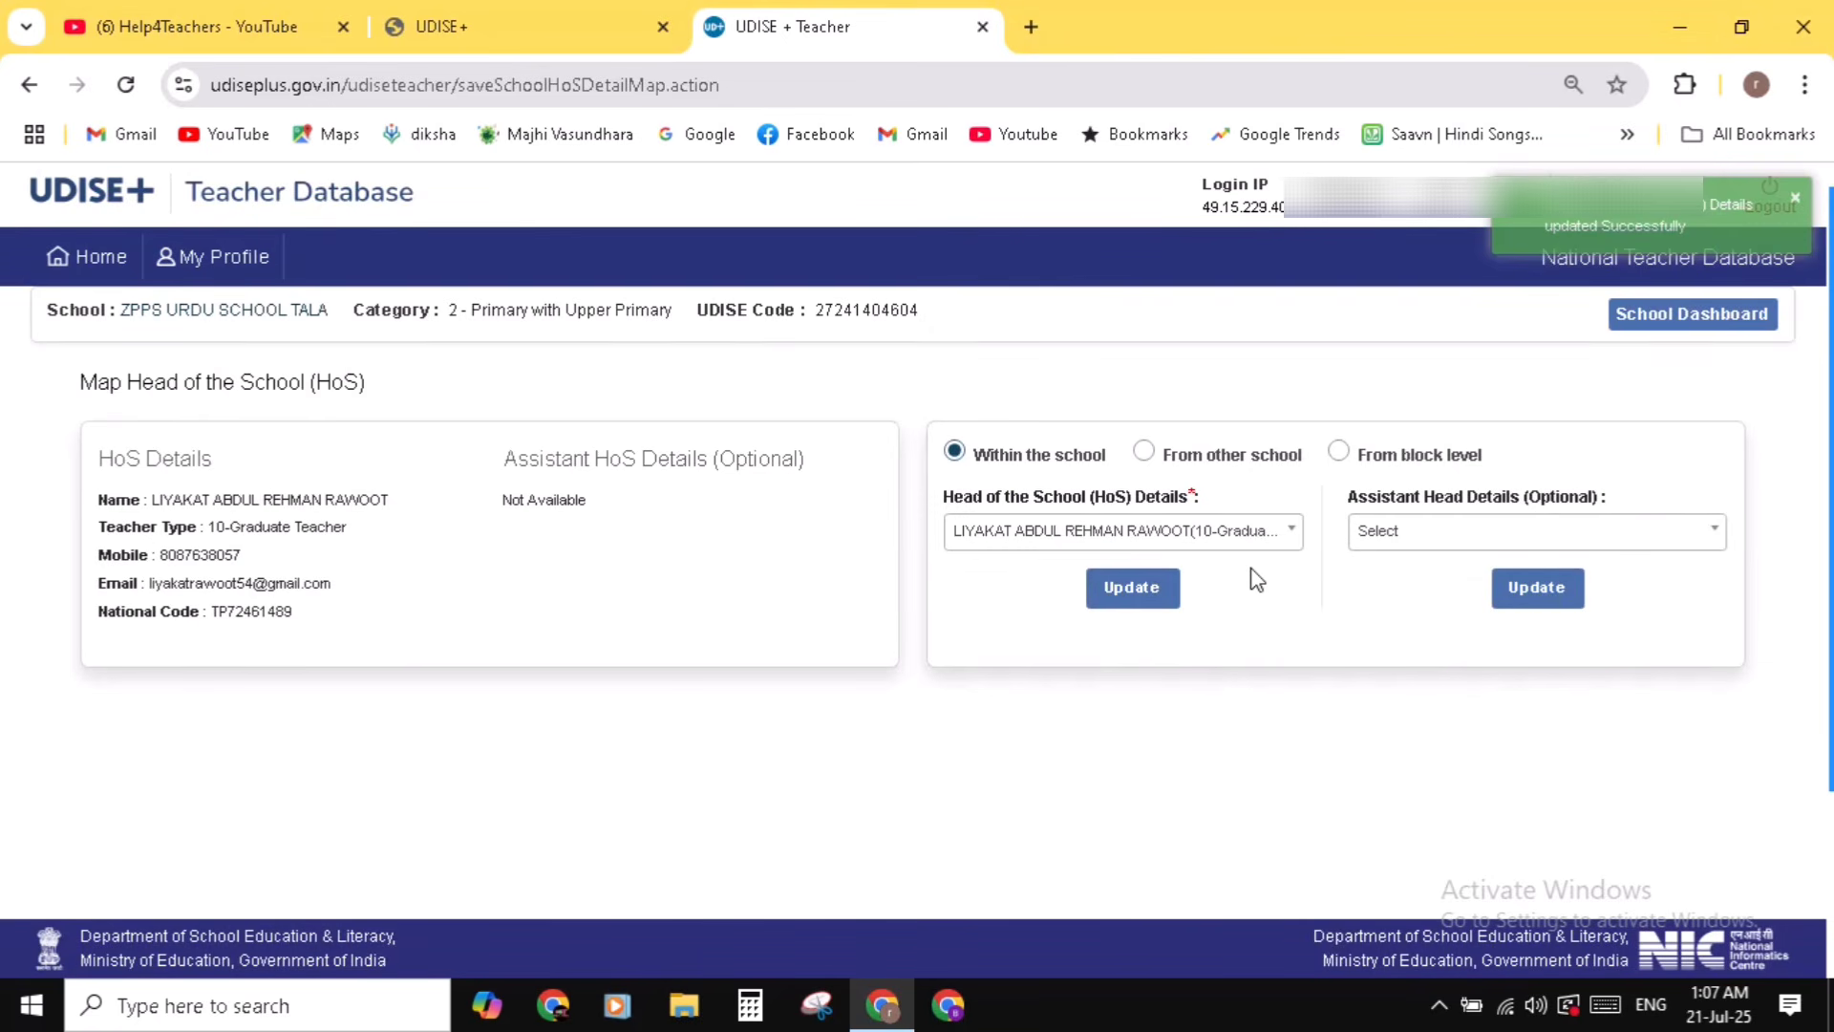
- Assign the 11-Subject Teacher as Assistant Head of the School, confirm the update and return to the school dashboard
{"action": "left_click", "coordinate": [1471, 536]}
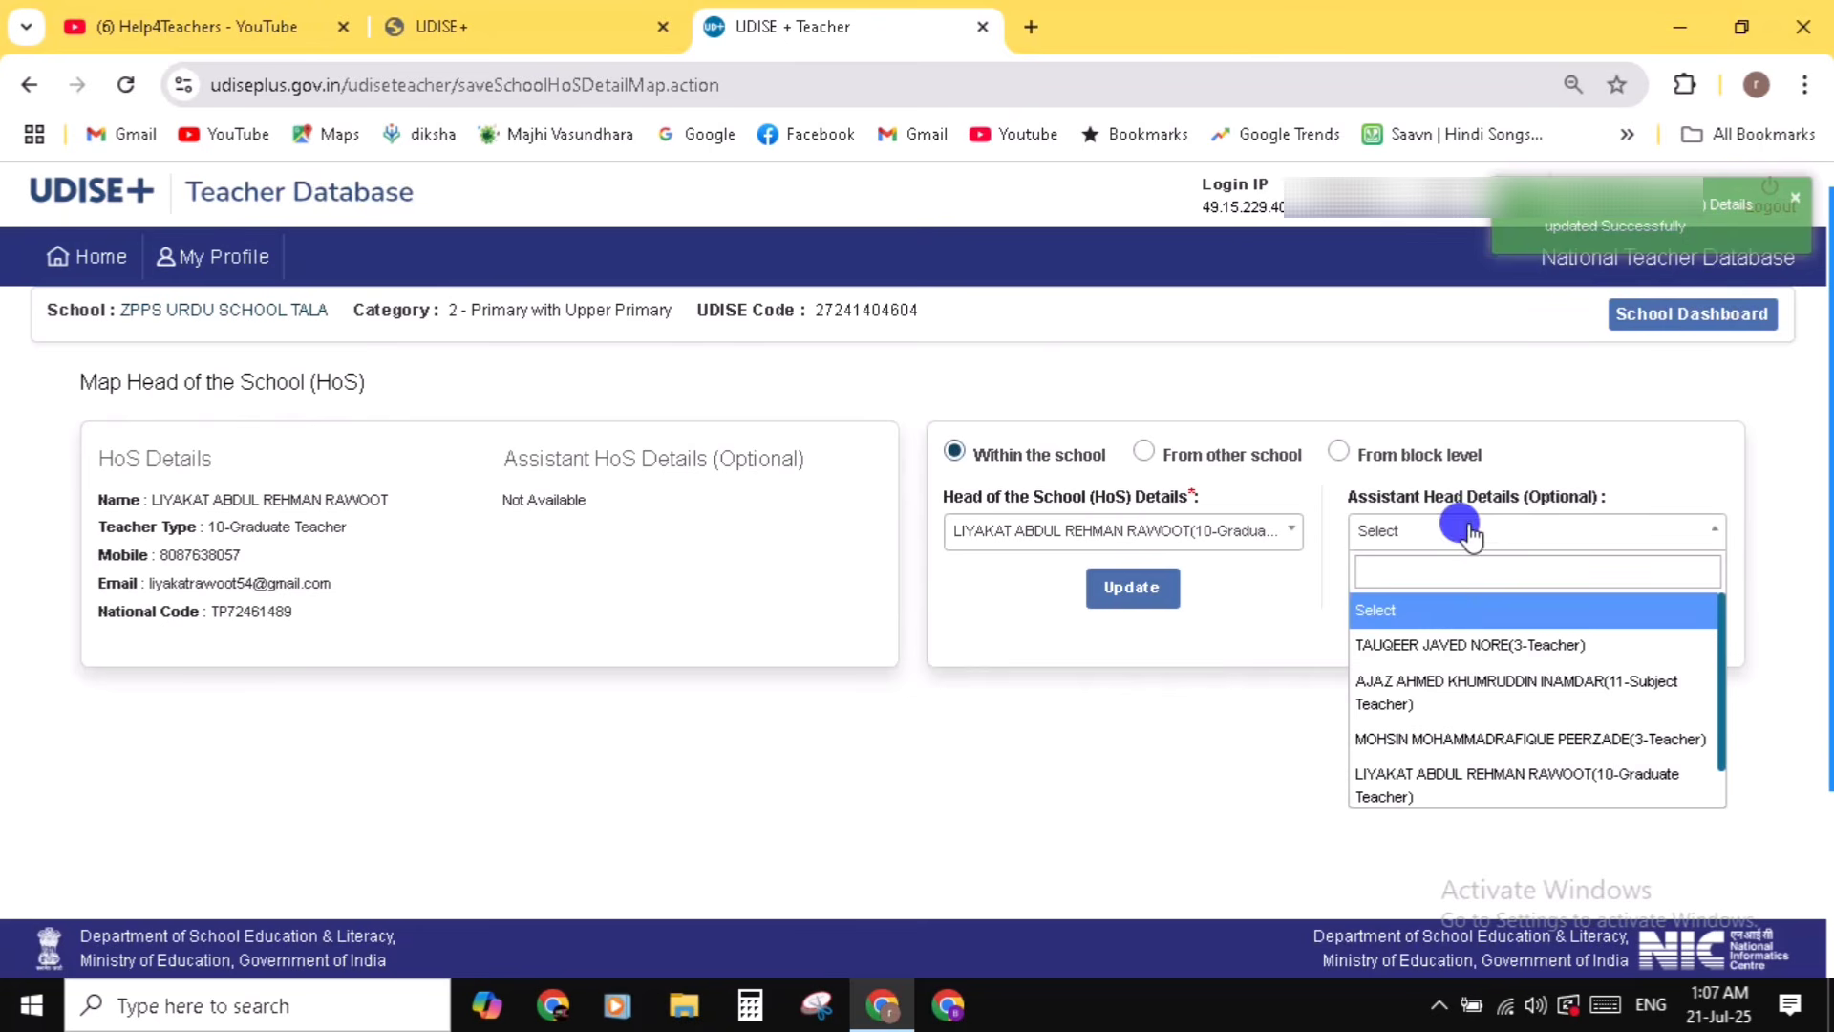
{"action": "left_click", "coordinate": [1482, 710]}
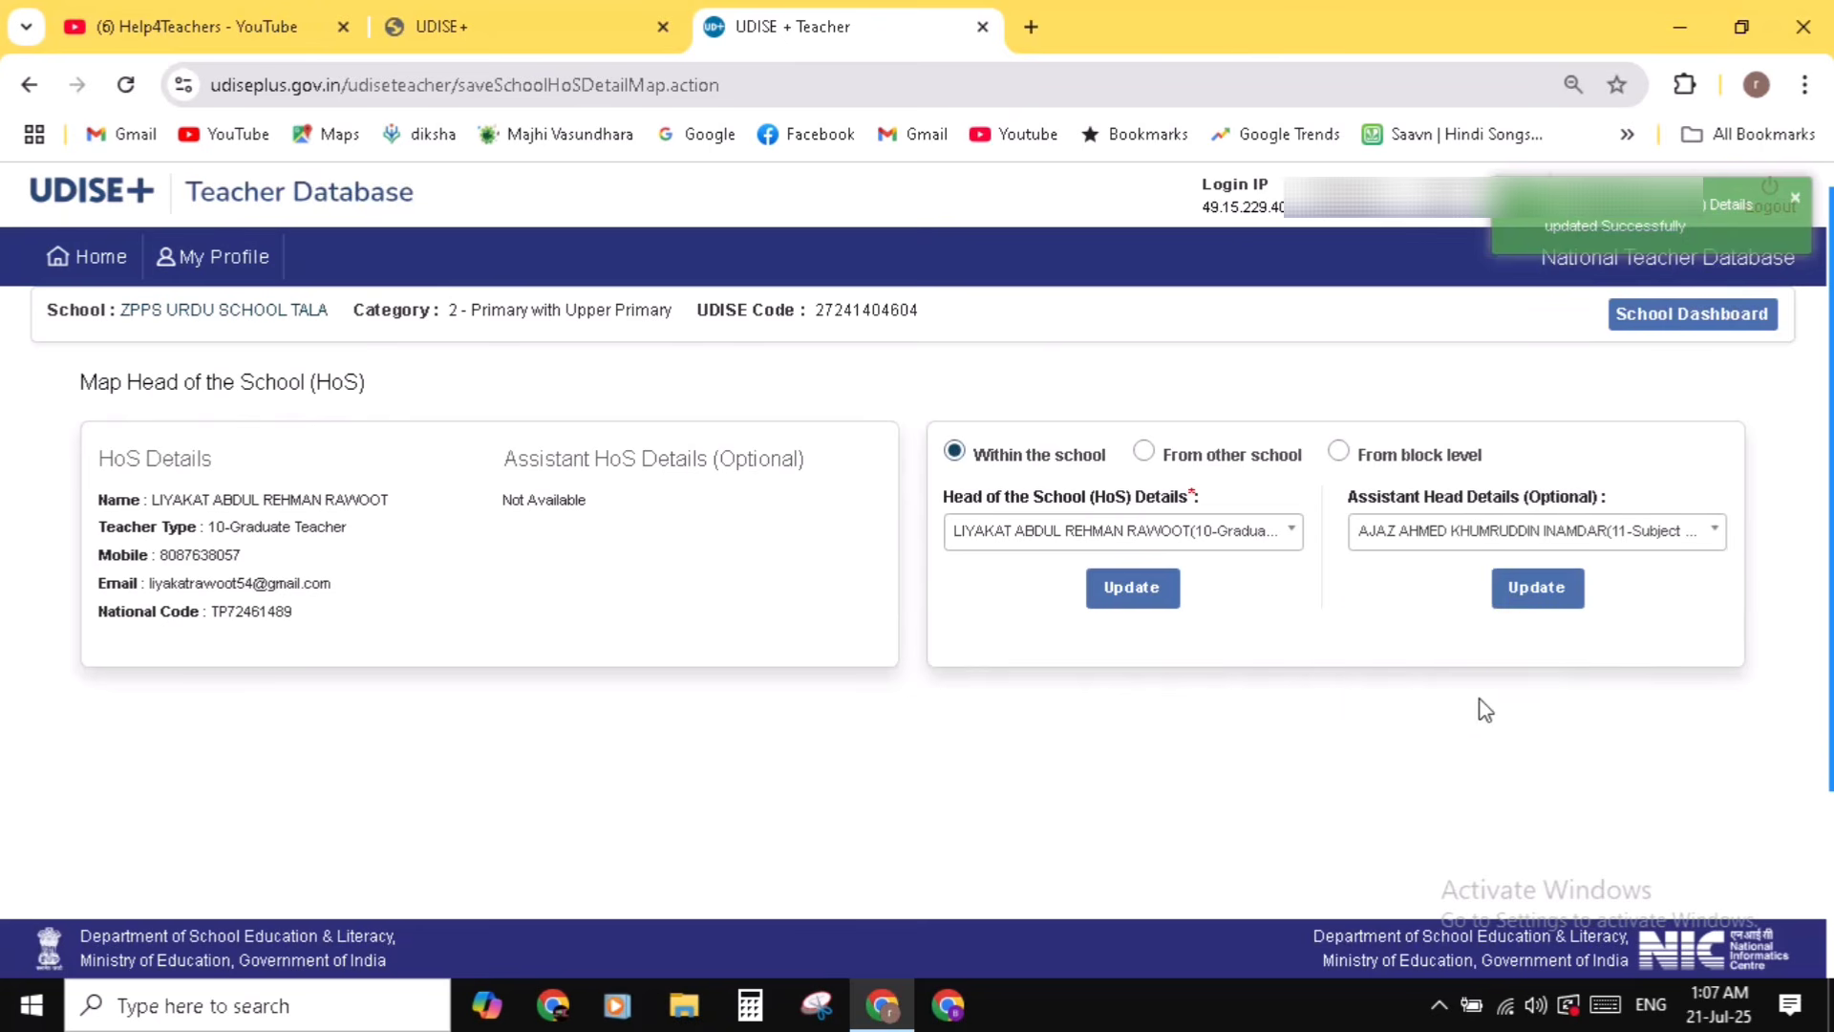
{"action": "left_click", "coordinate": [1534, 600]}
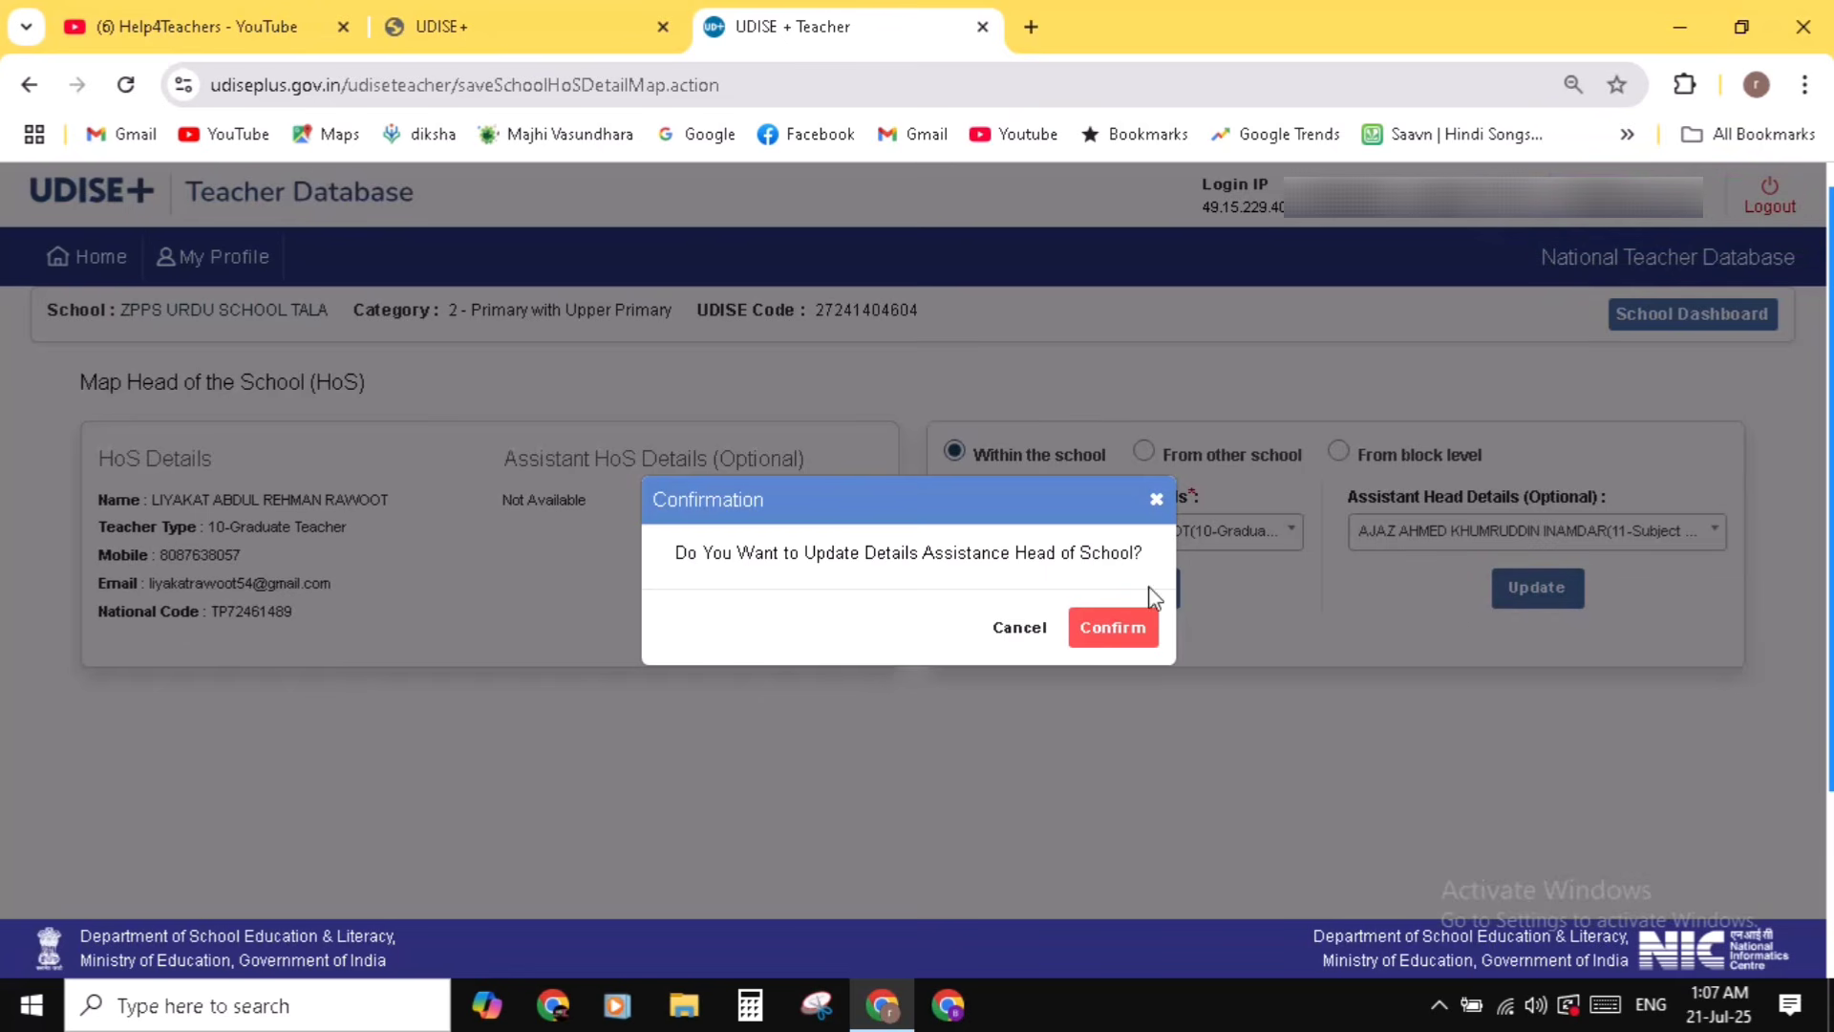
{"action": "left_click", "coordinate": [1126, 630]}
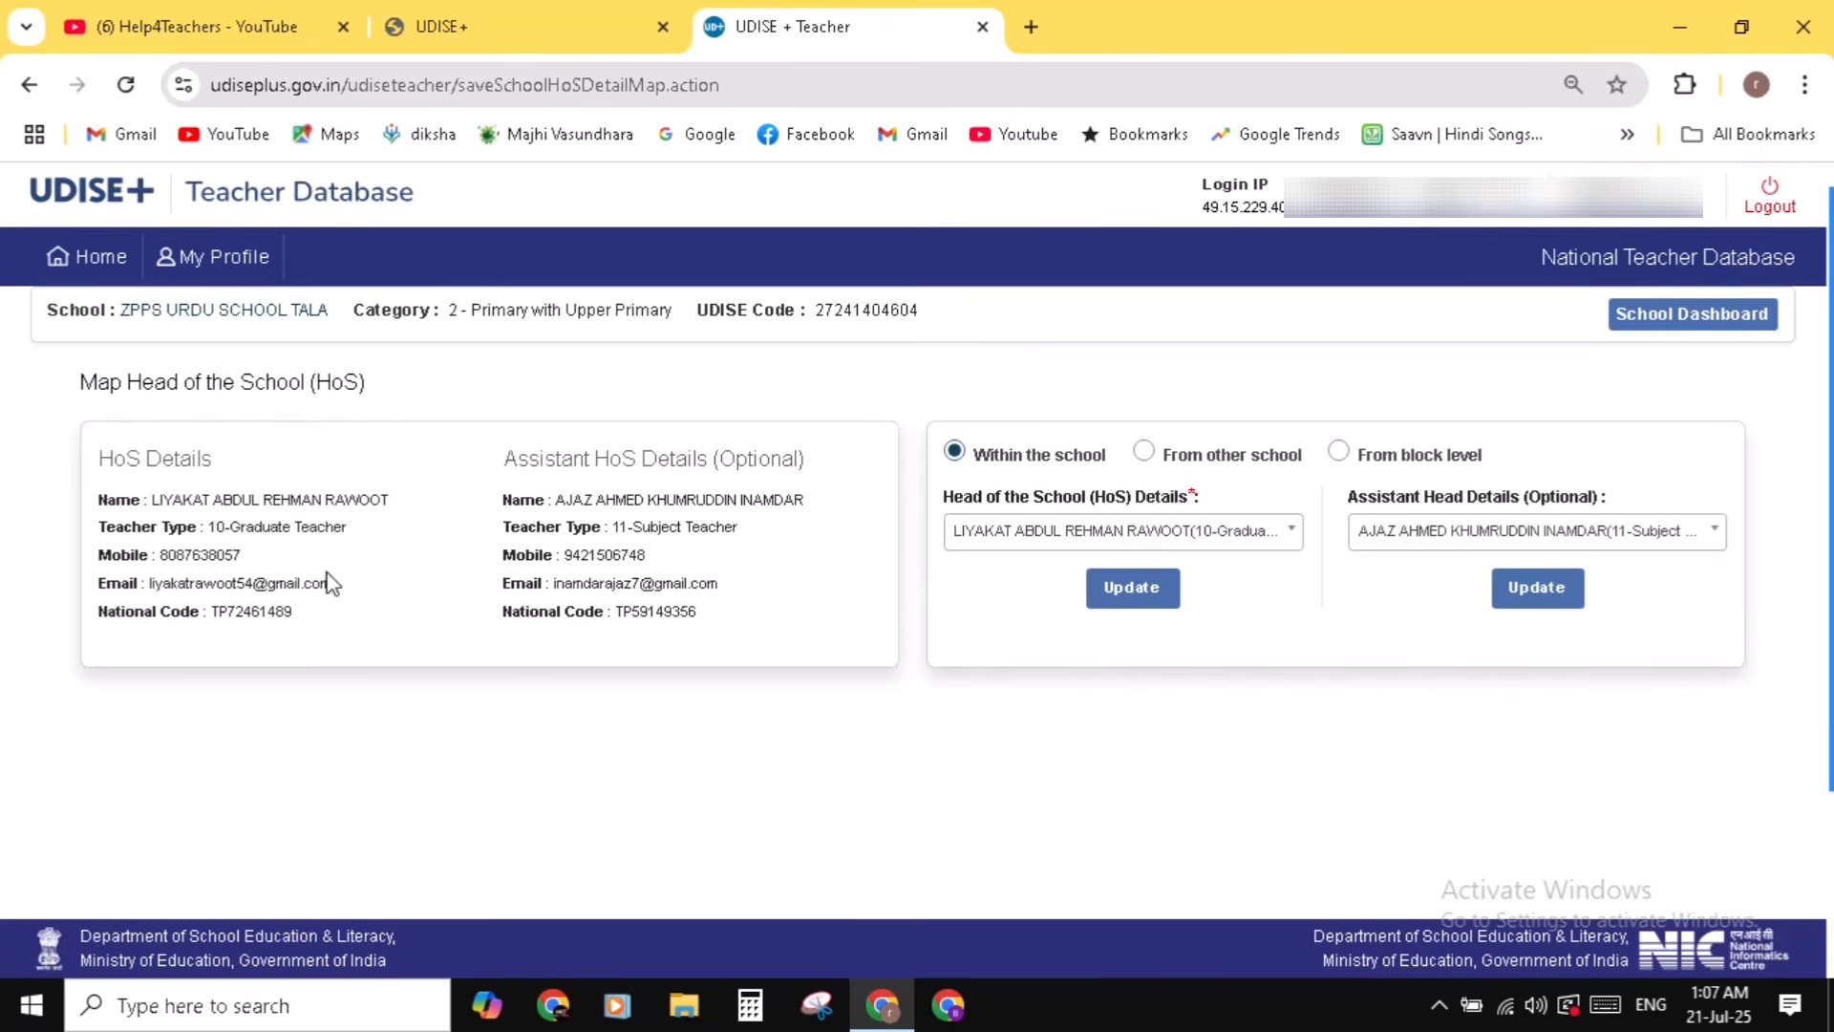
{"action": "left_click", "coordinate": [1698, 323]}
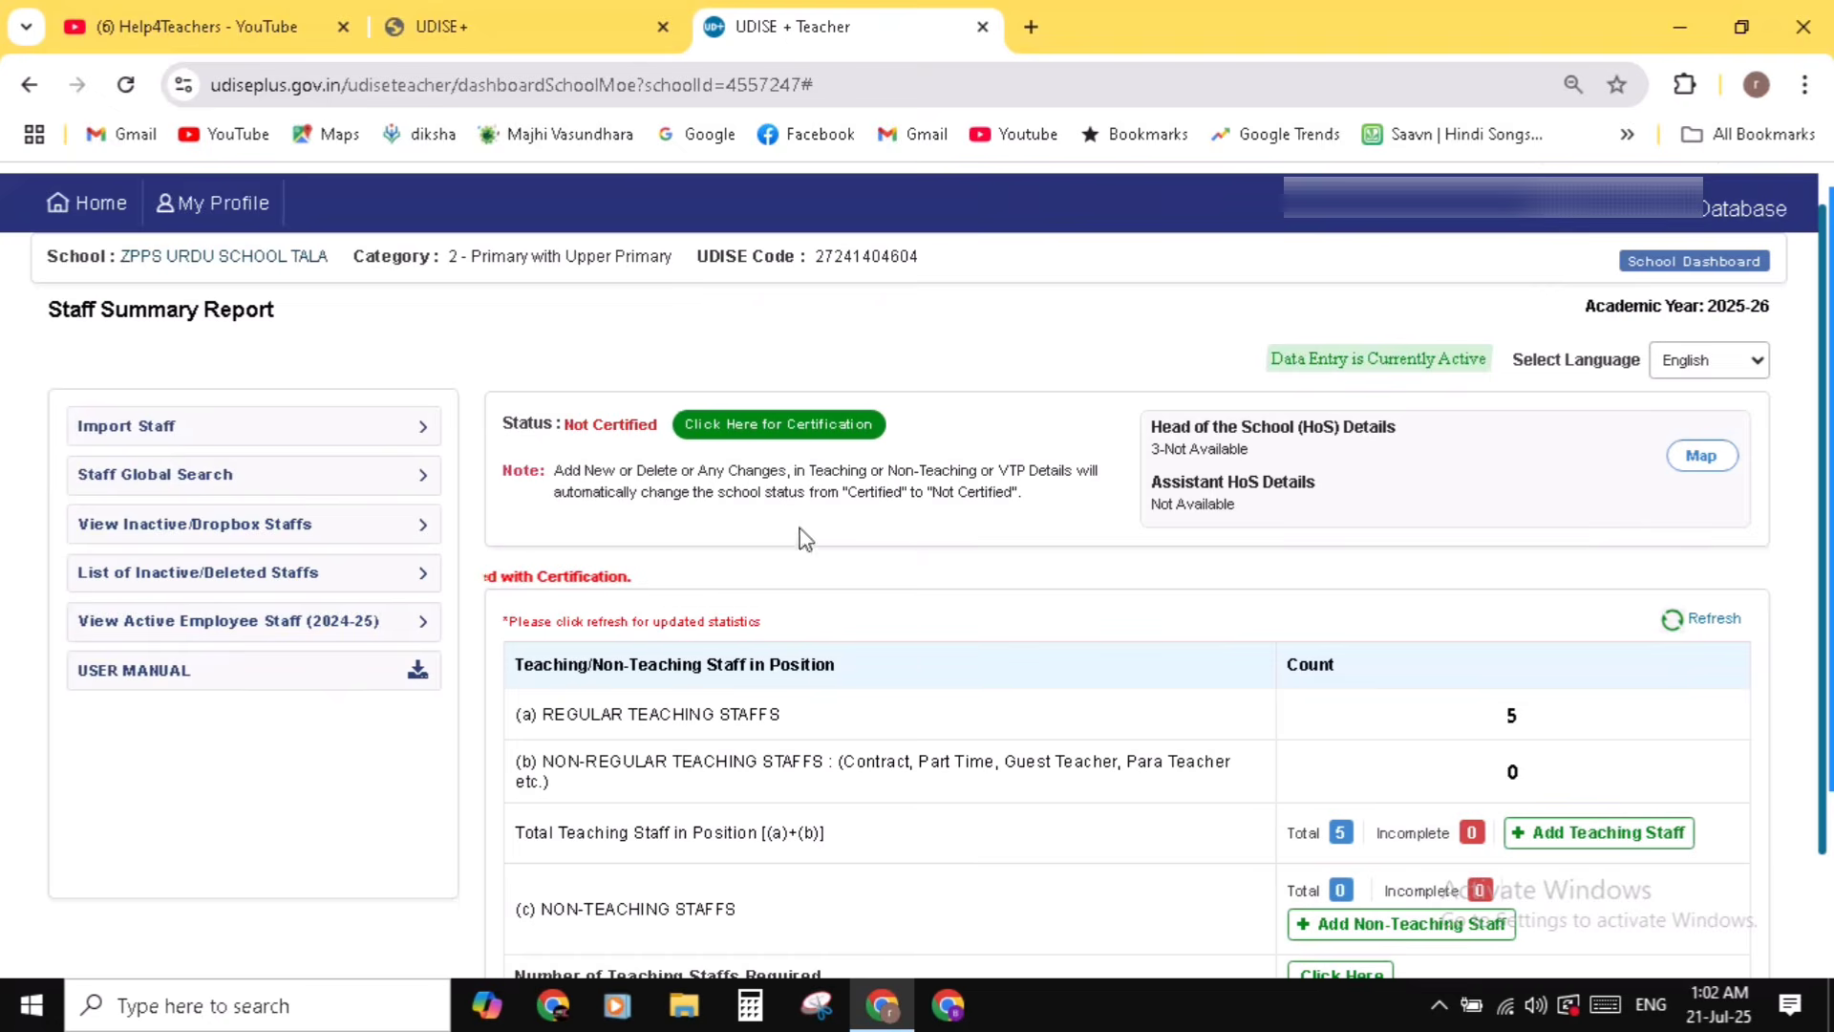
{"action": "scroll", "coordinate": [639, 488], "scroll_direction": "up", "scroll_amount": 1}
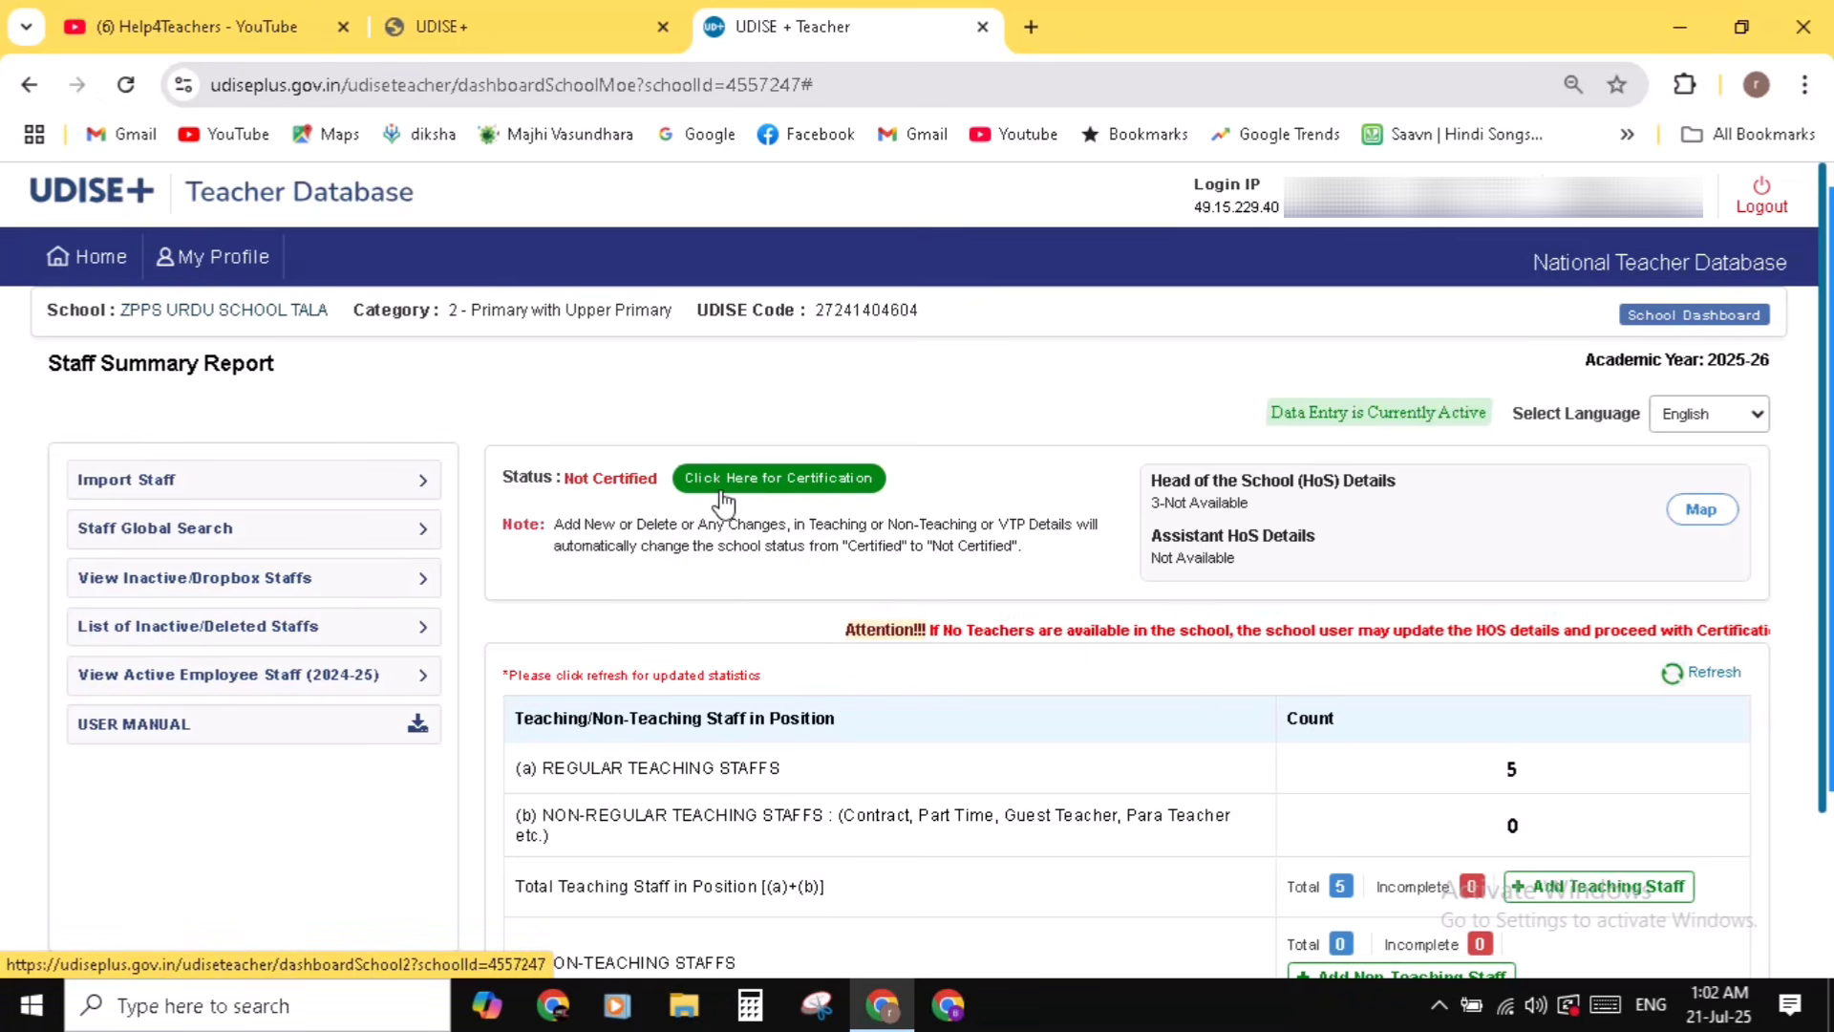
- Open the school's certification form and enter "All Details Filled" as the remarks
{"action": "left_click", "coordinate": [791, 489]}
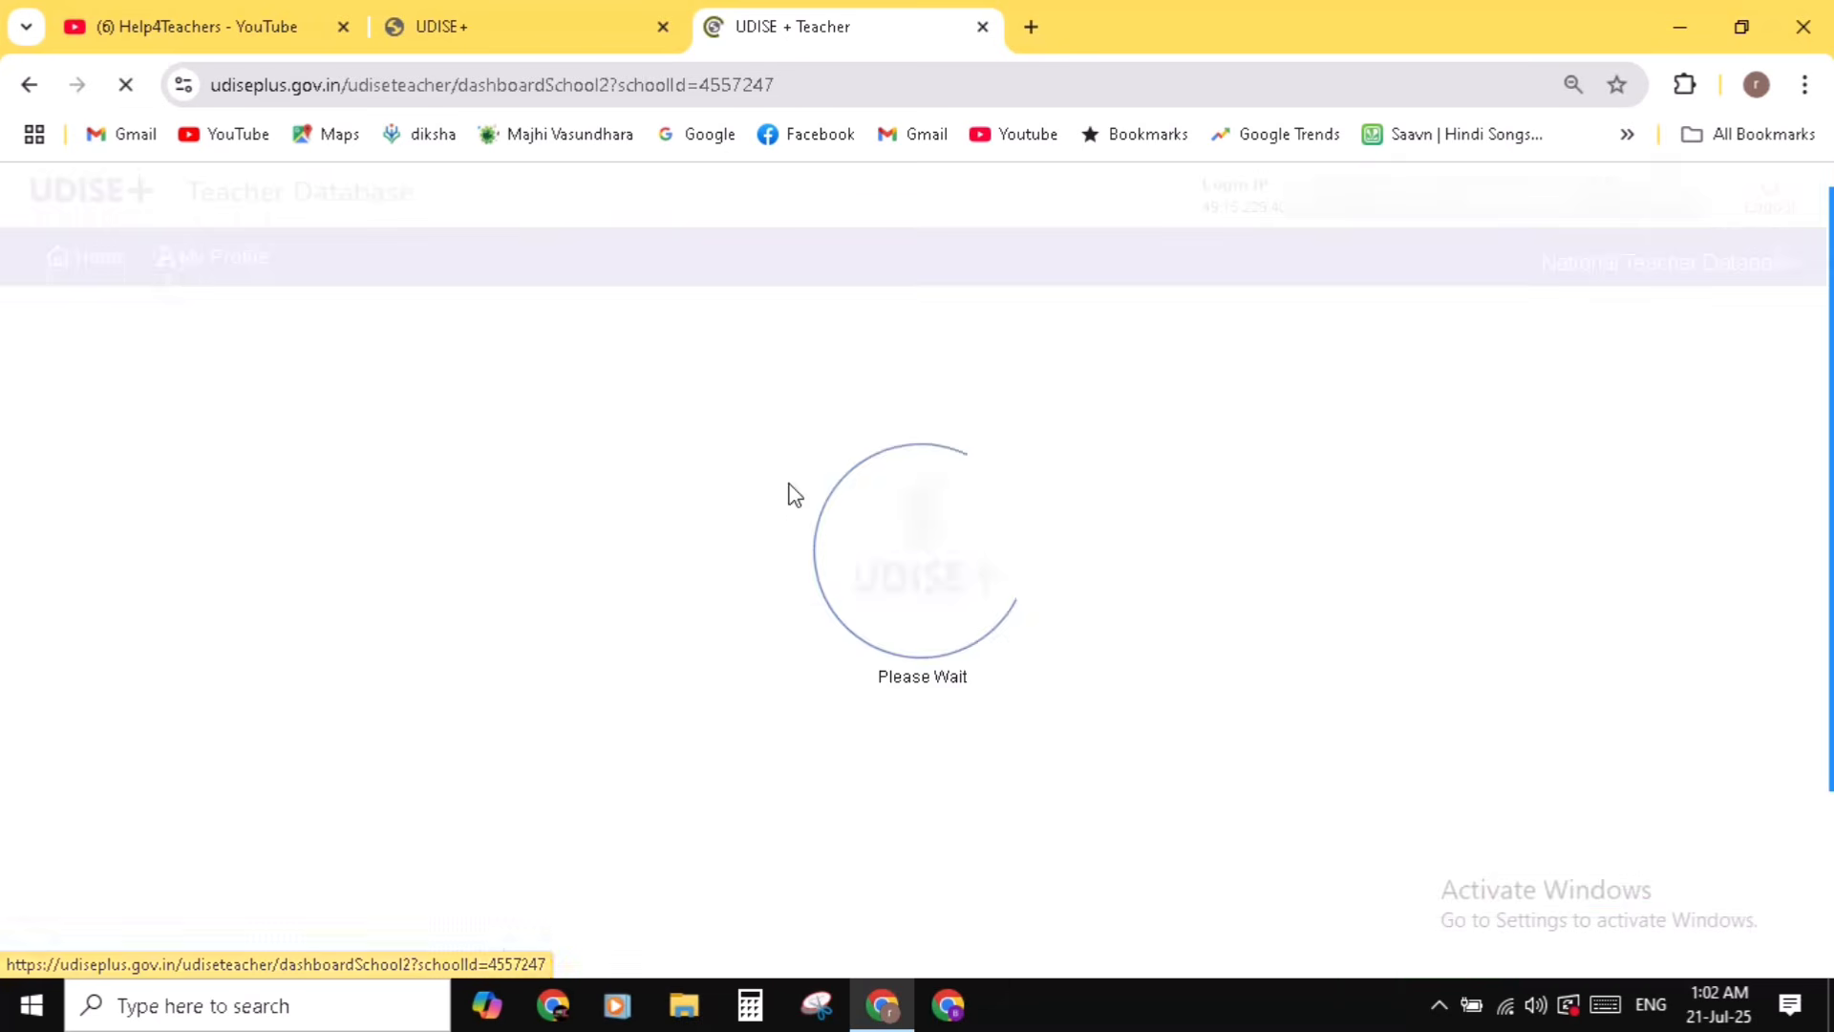
{"action": "scroll", "coordinate": [791, 493], "scroll_direction": "down", "scroll_amount": 1}
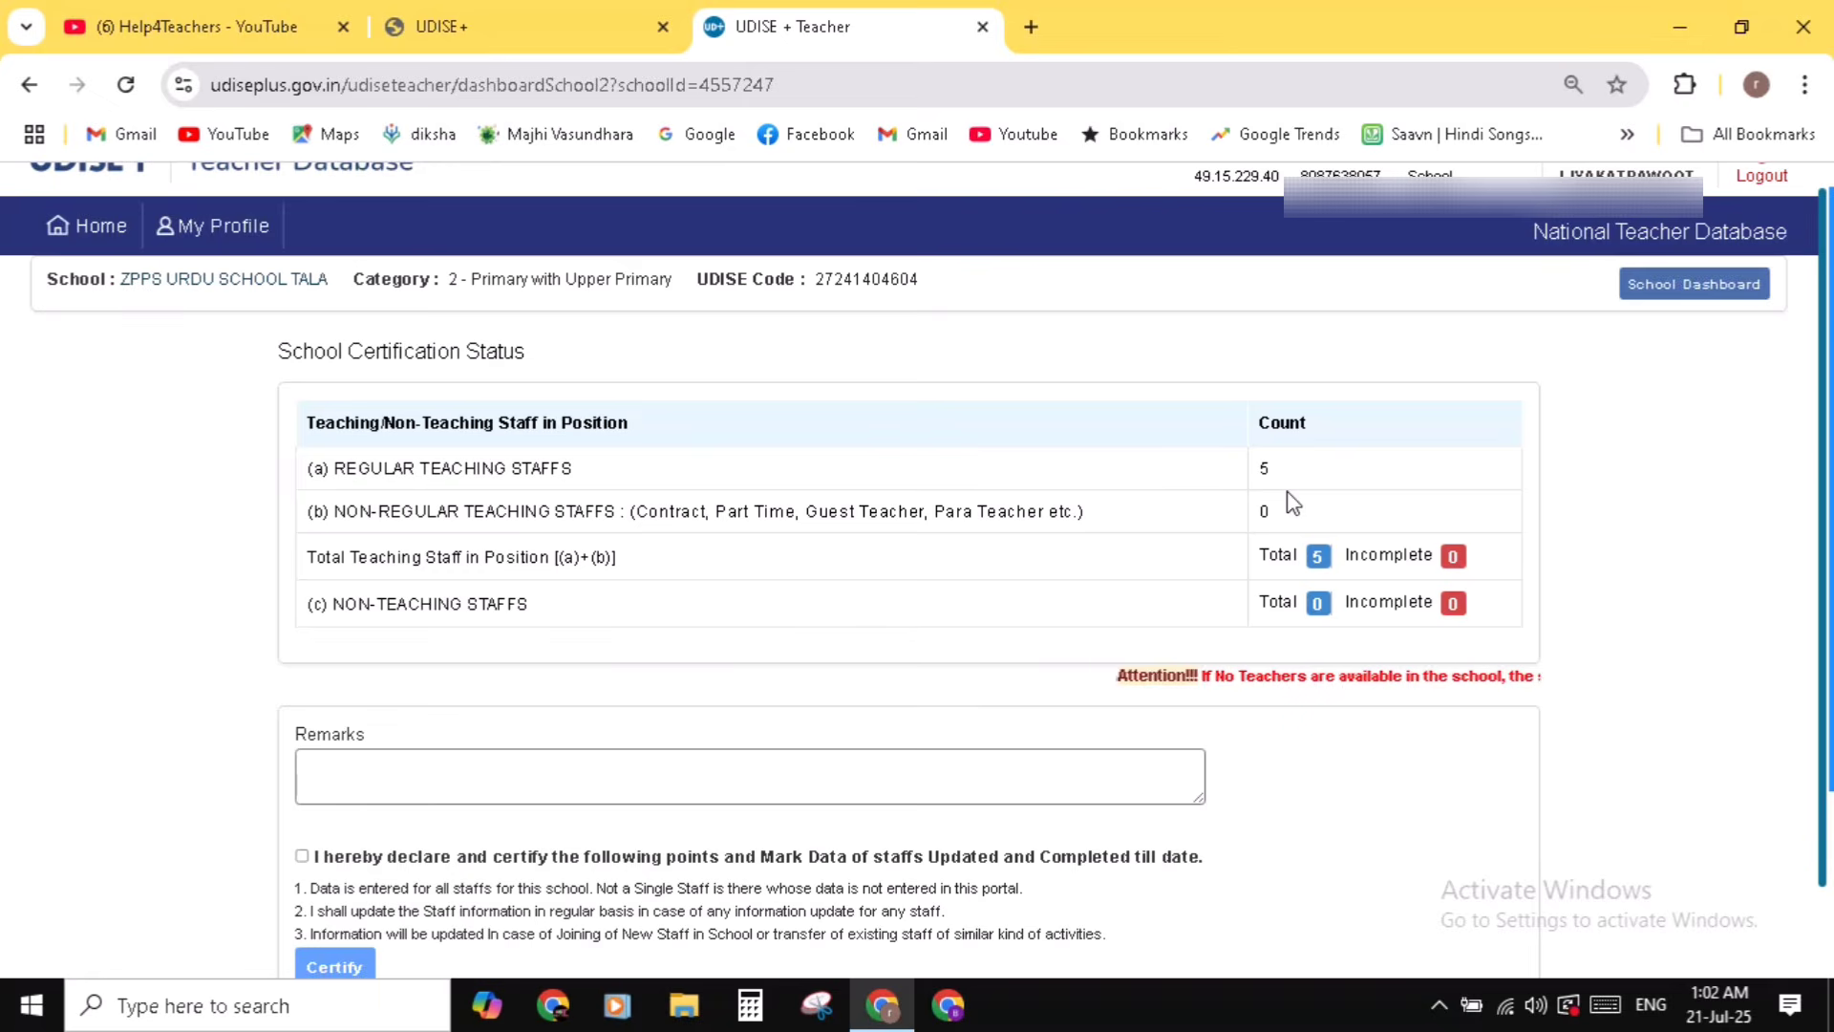
{"action": "scroll", "coordinate": [1289, 452], "scroll_direction": "down", "scroll_amount": 1}
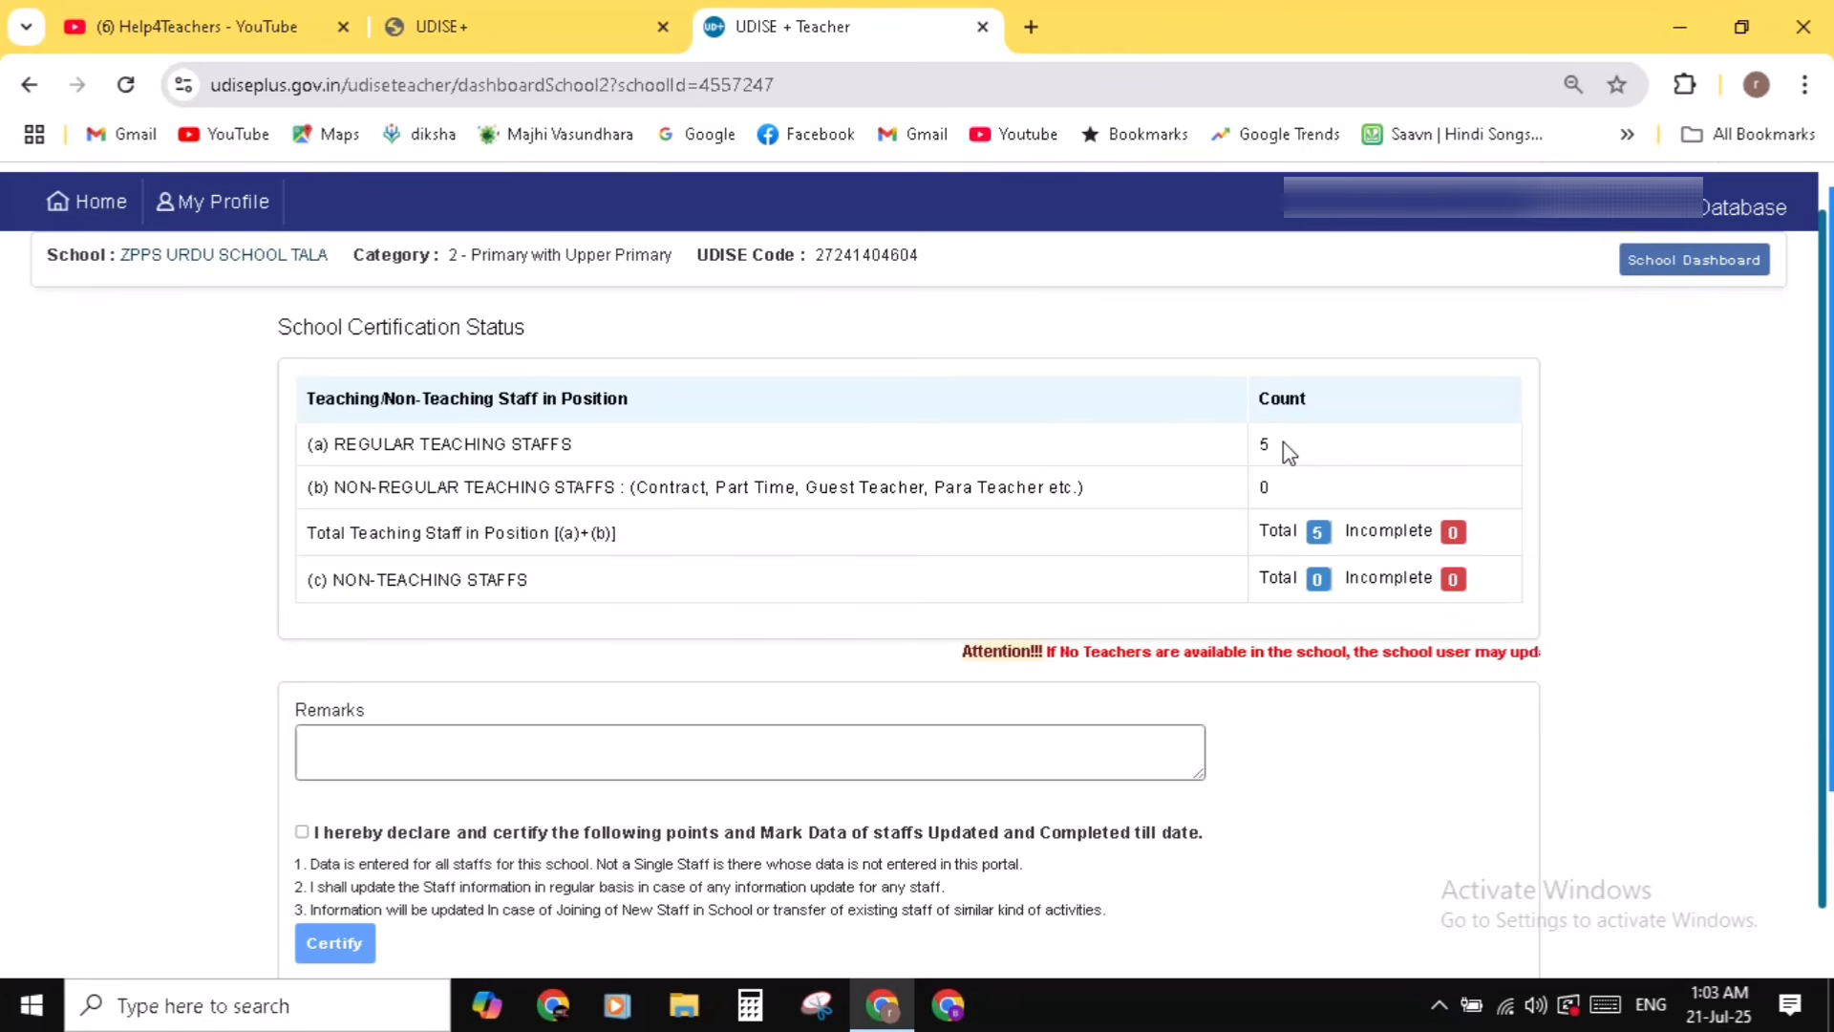
{"action": "scroll", "coordinate": [1282, 442], "scroll_direction": "down", "scroll_amount": 3}
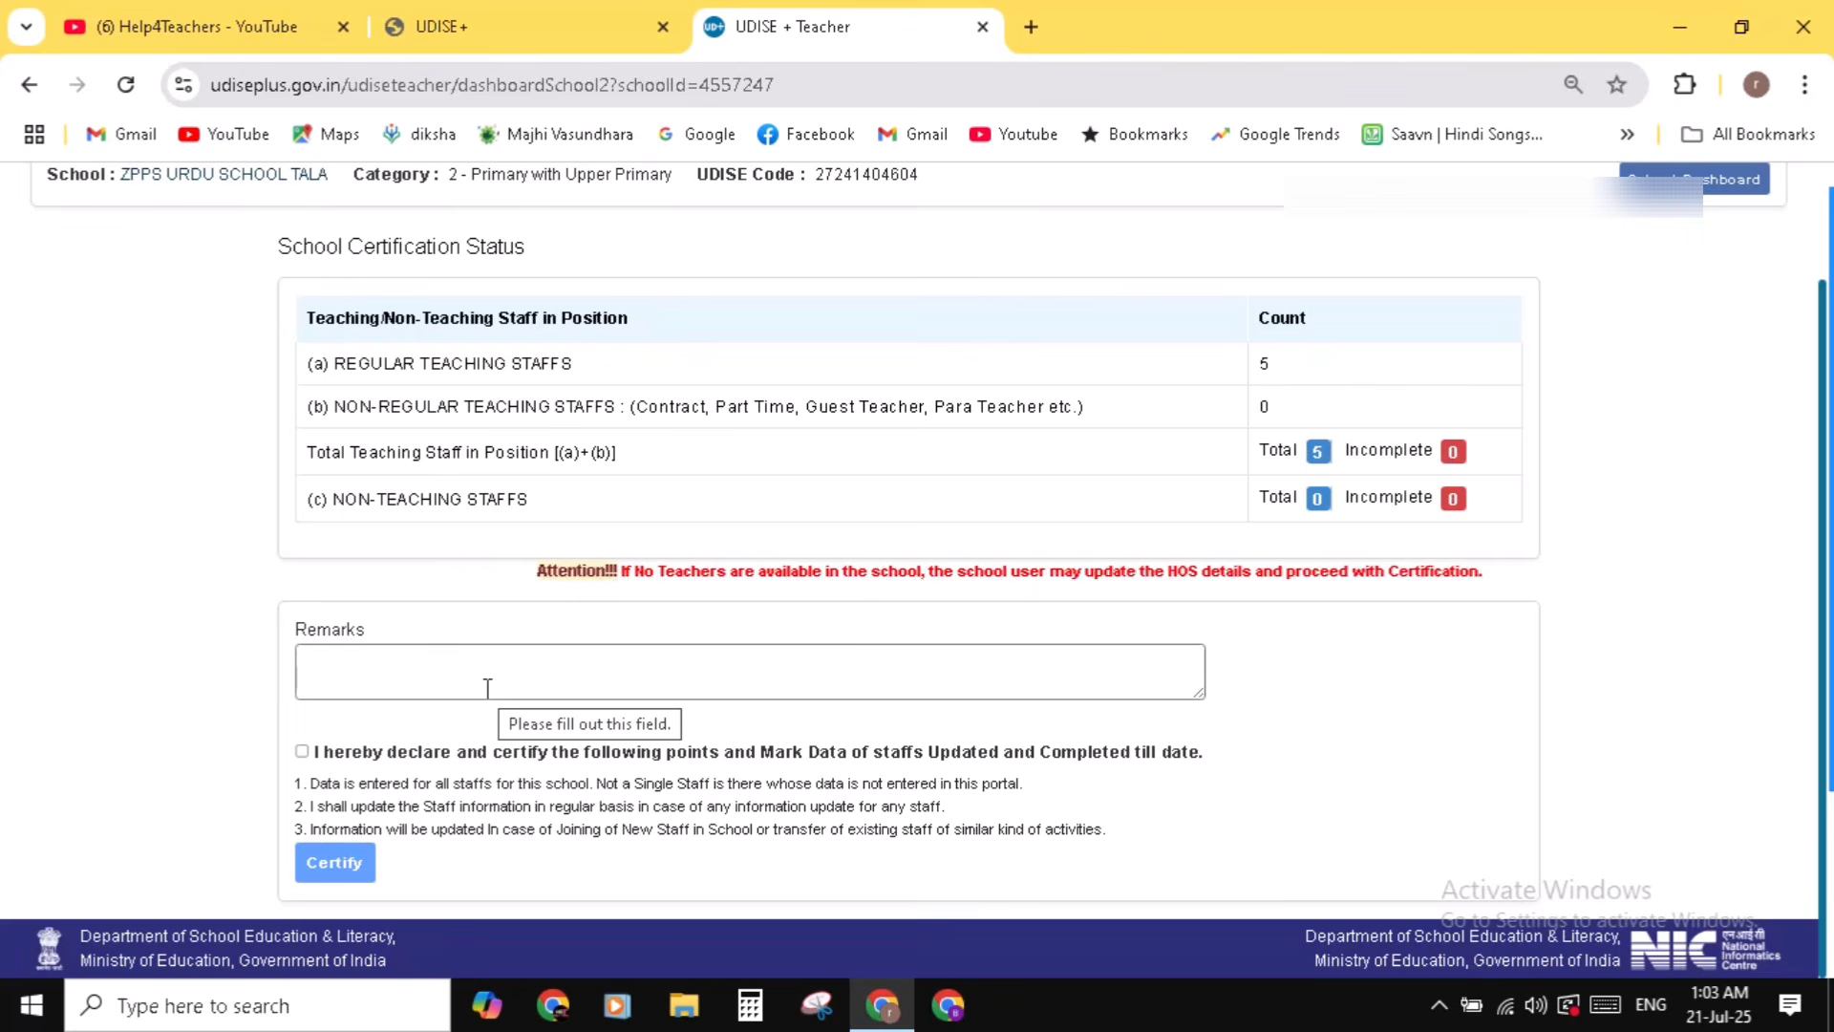
{"action": "left_click", "coordinate": [479, 680]}
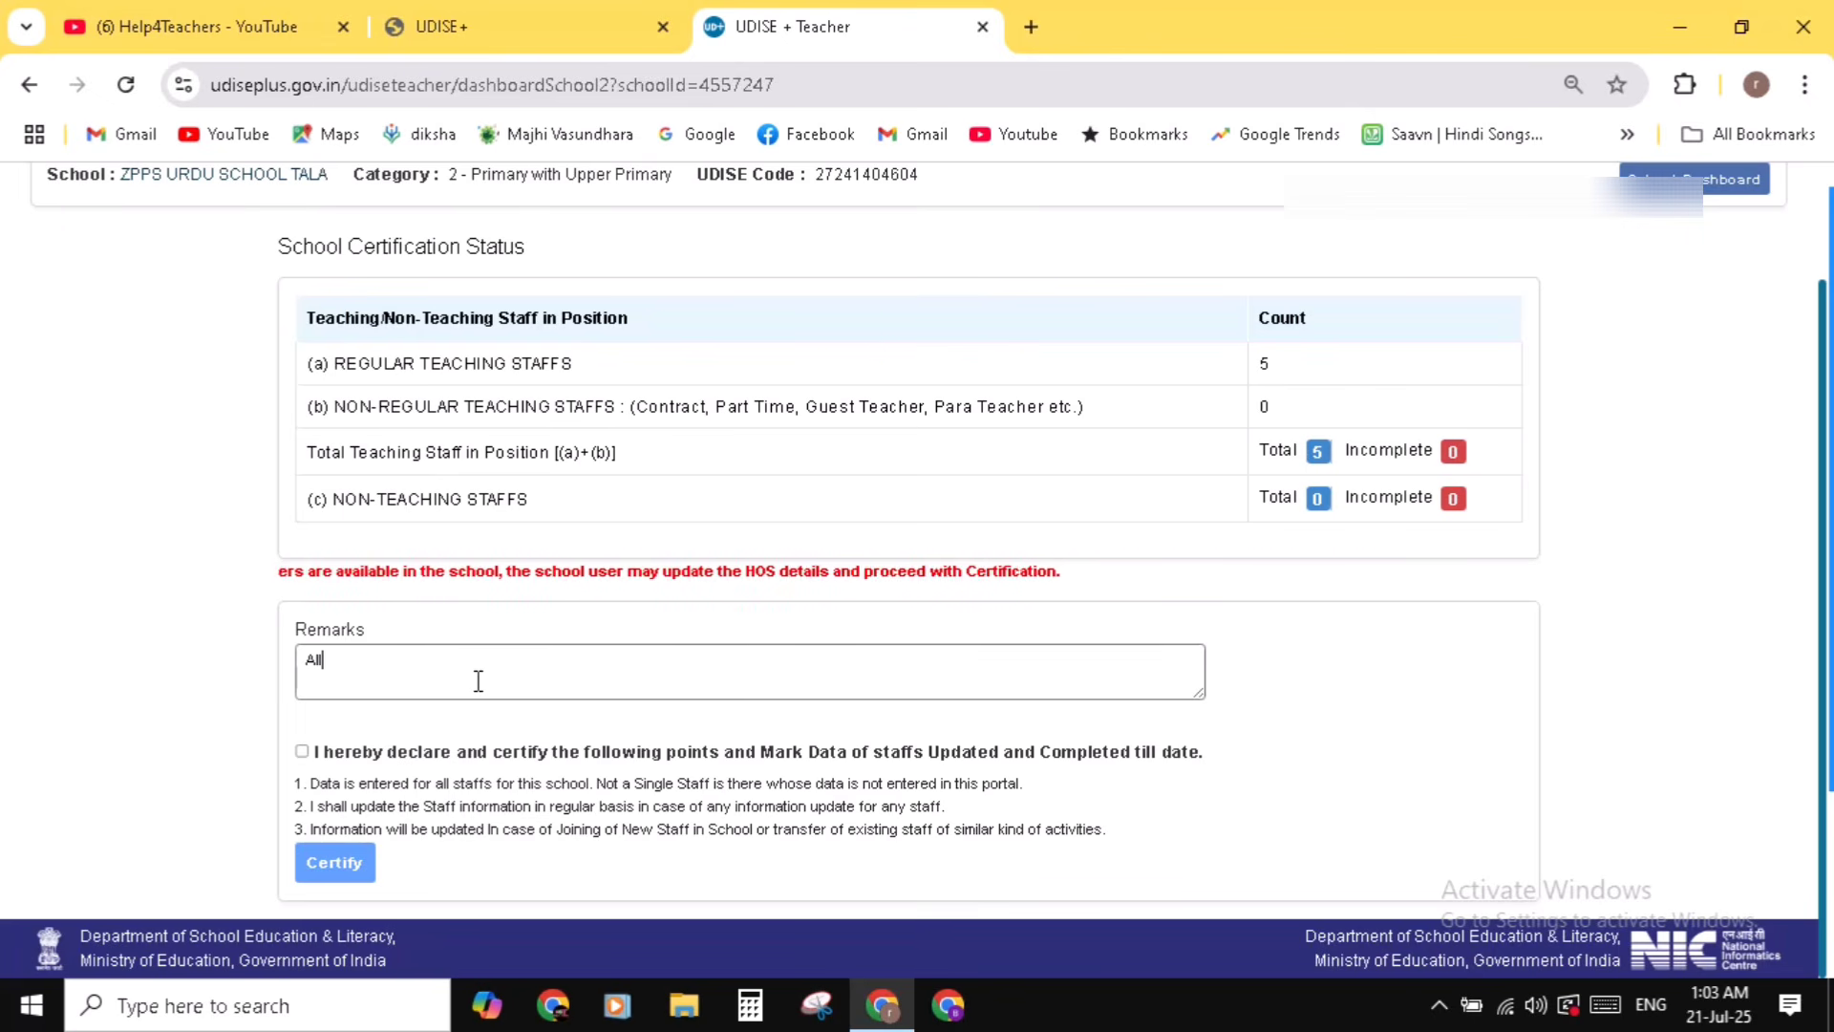
{"action": "type", "text": "All D"}
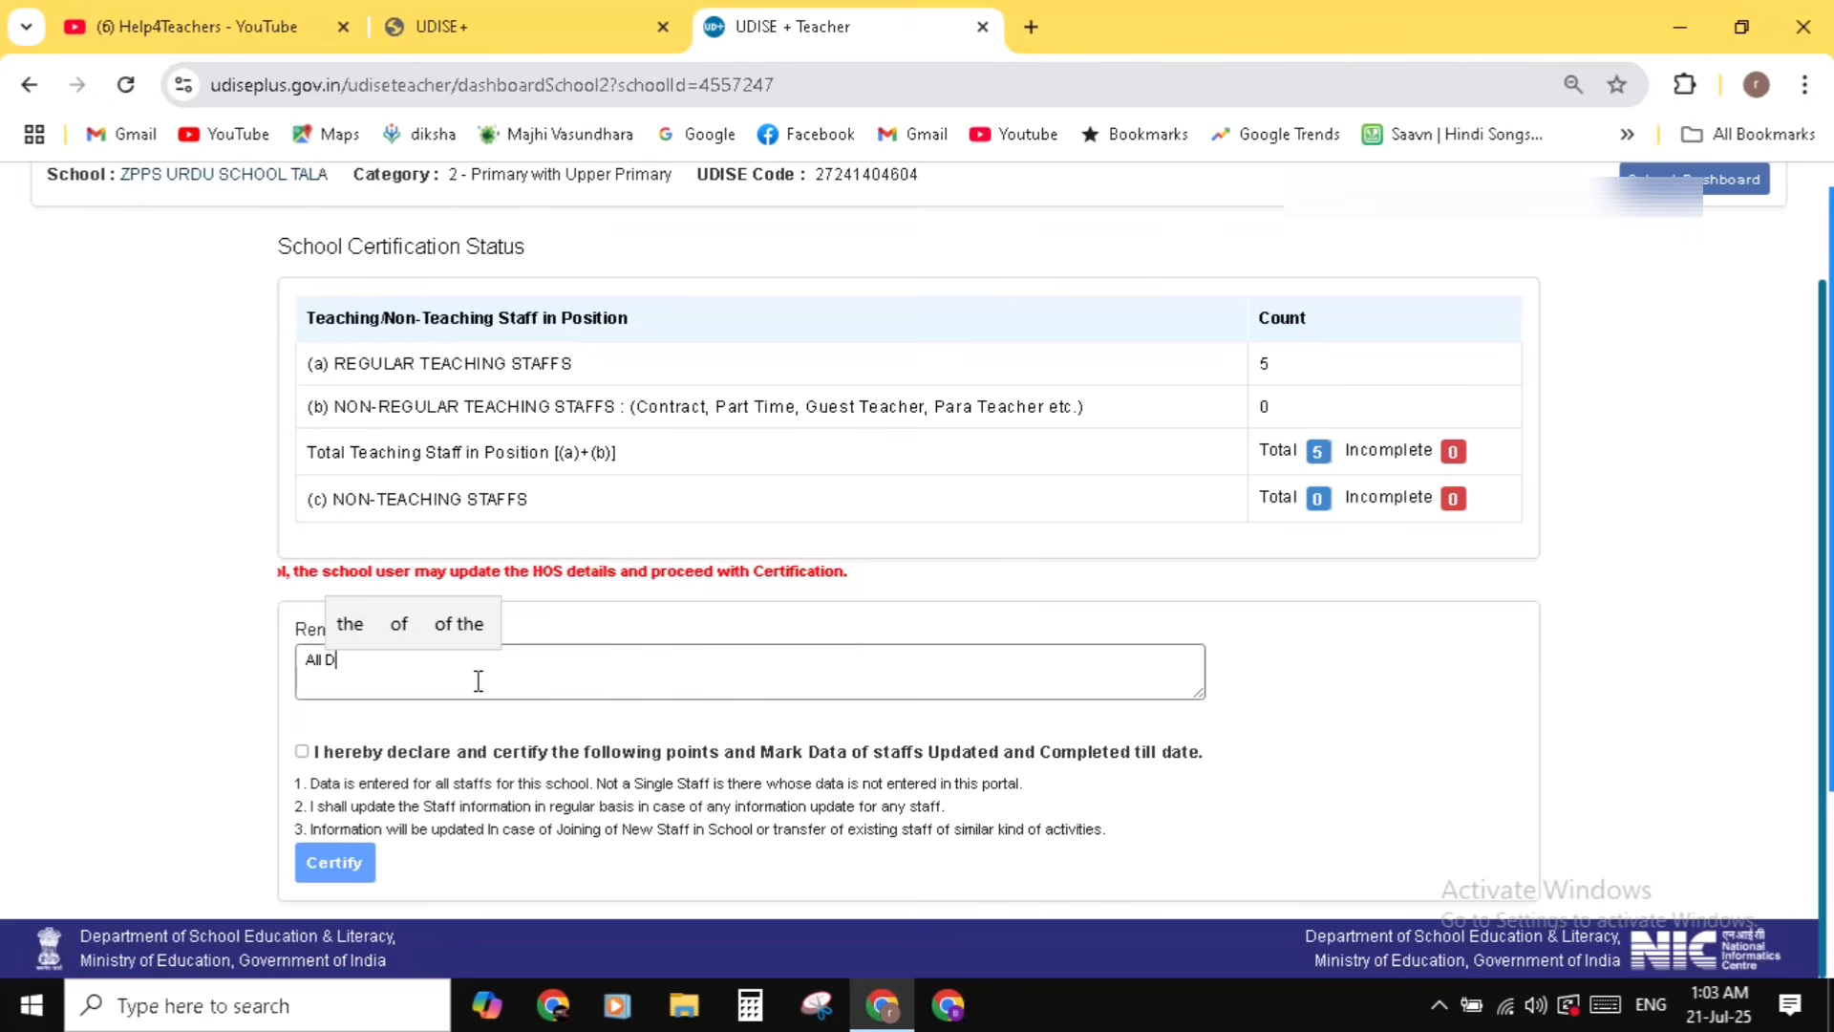
{"action": "type", "text": "etails Fi"}
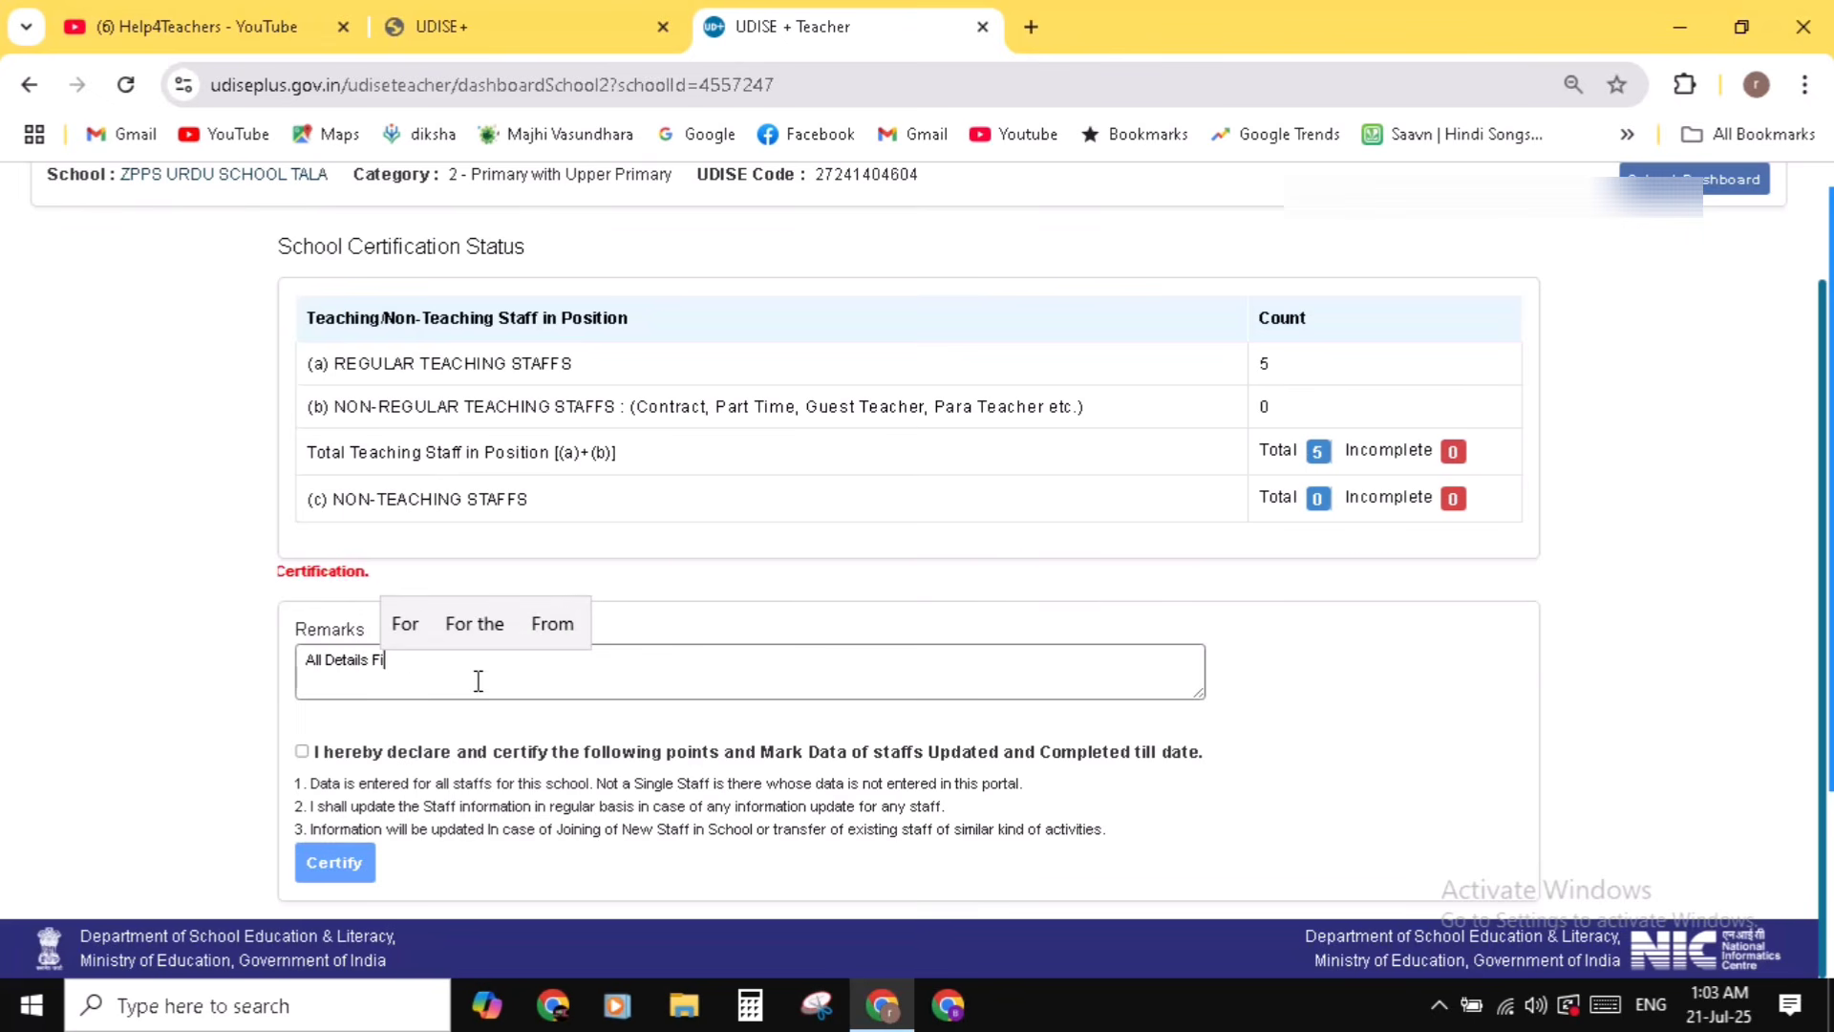
{"action": "type", "text": "lled"}
{"action": "left_click", "coordinate": [1317, 750]}
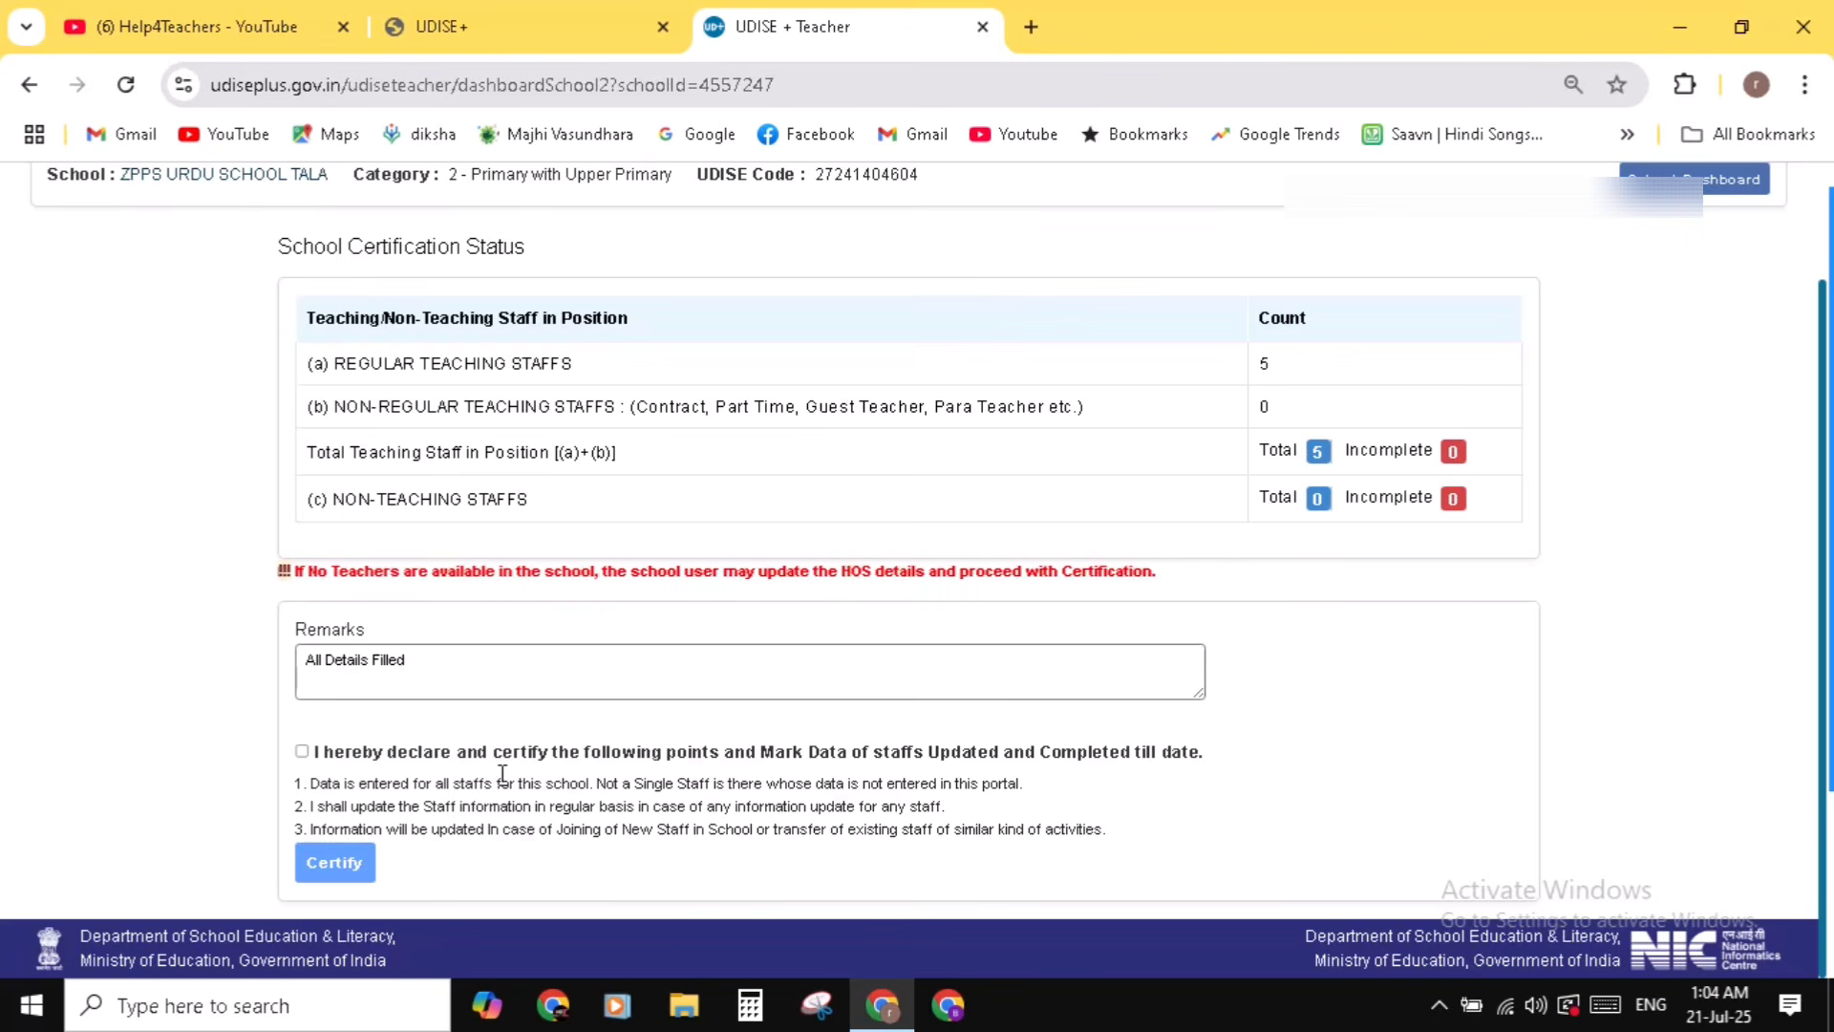
- Accept the declaration that staff data is updated and completed, then certify the school and confirm the certification
{"action": "left_click", "coordinate": [305, 753]}
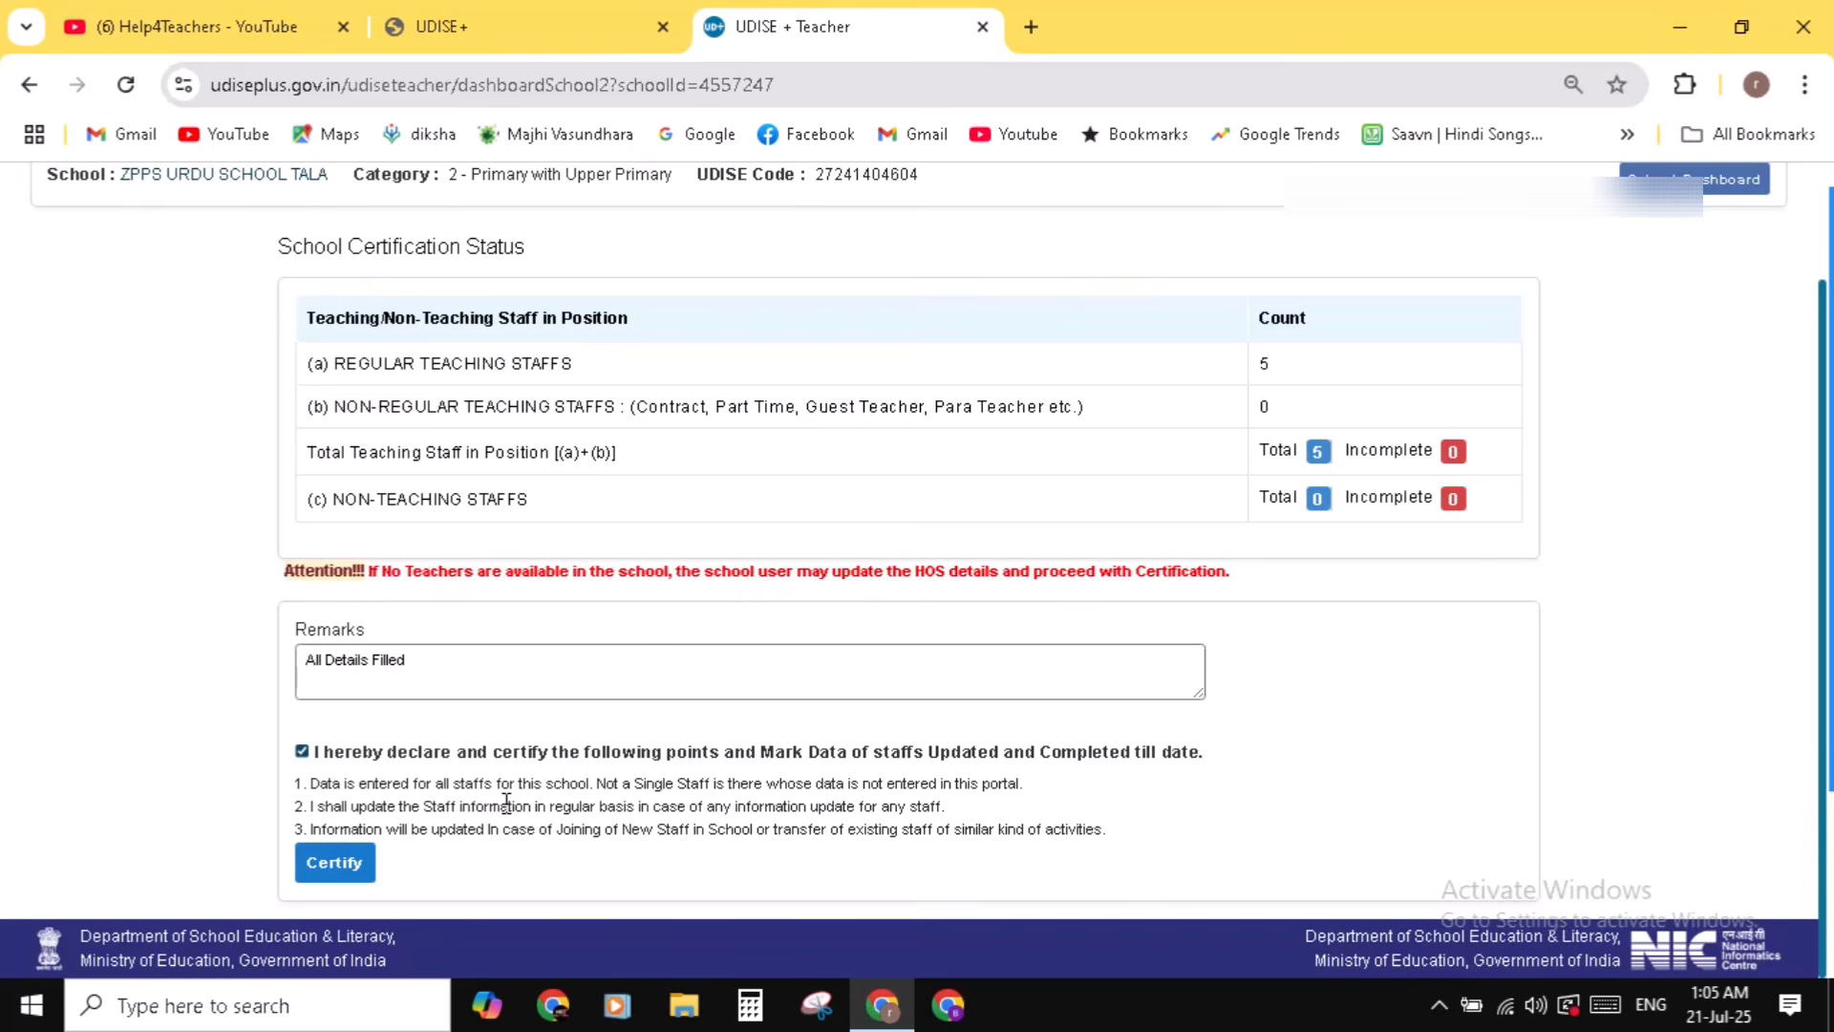
{"action": "left_click", "coordinate": [336, 865]}
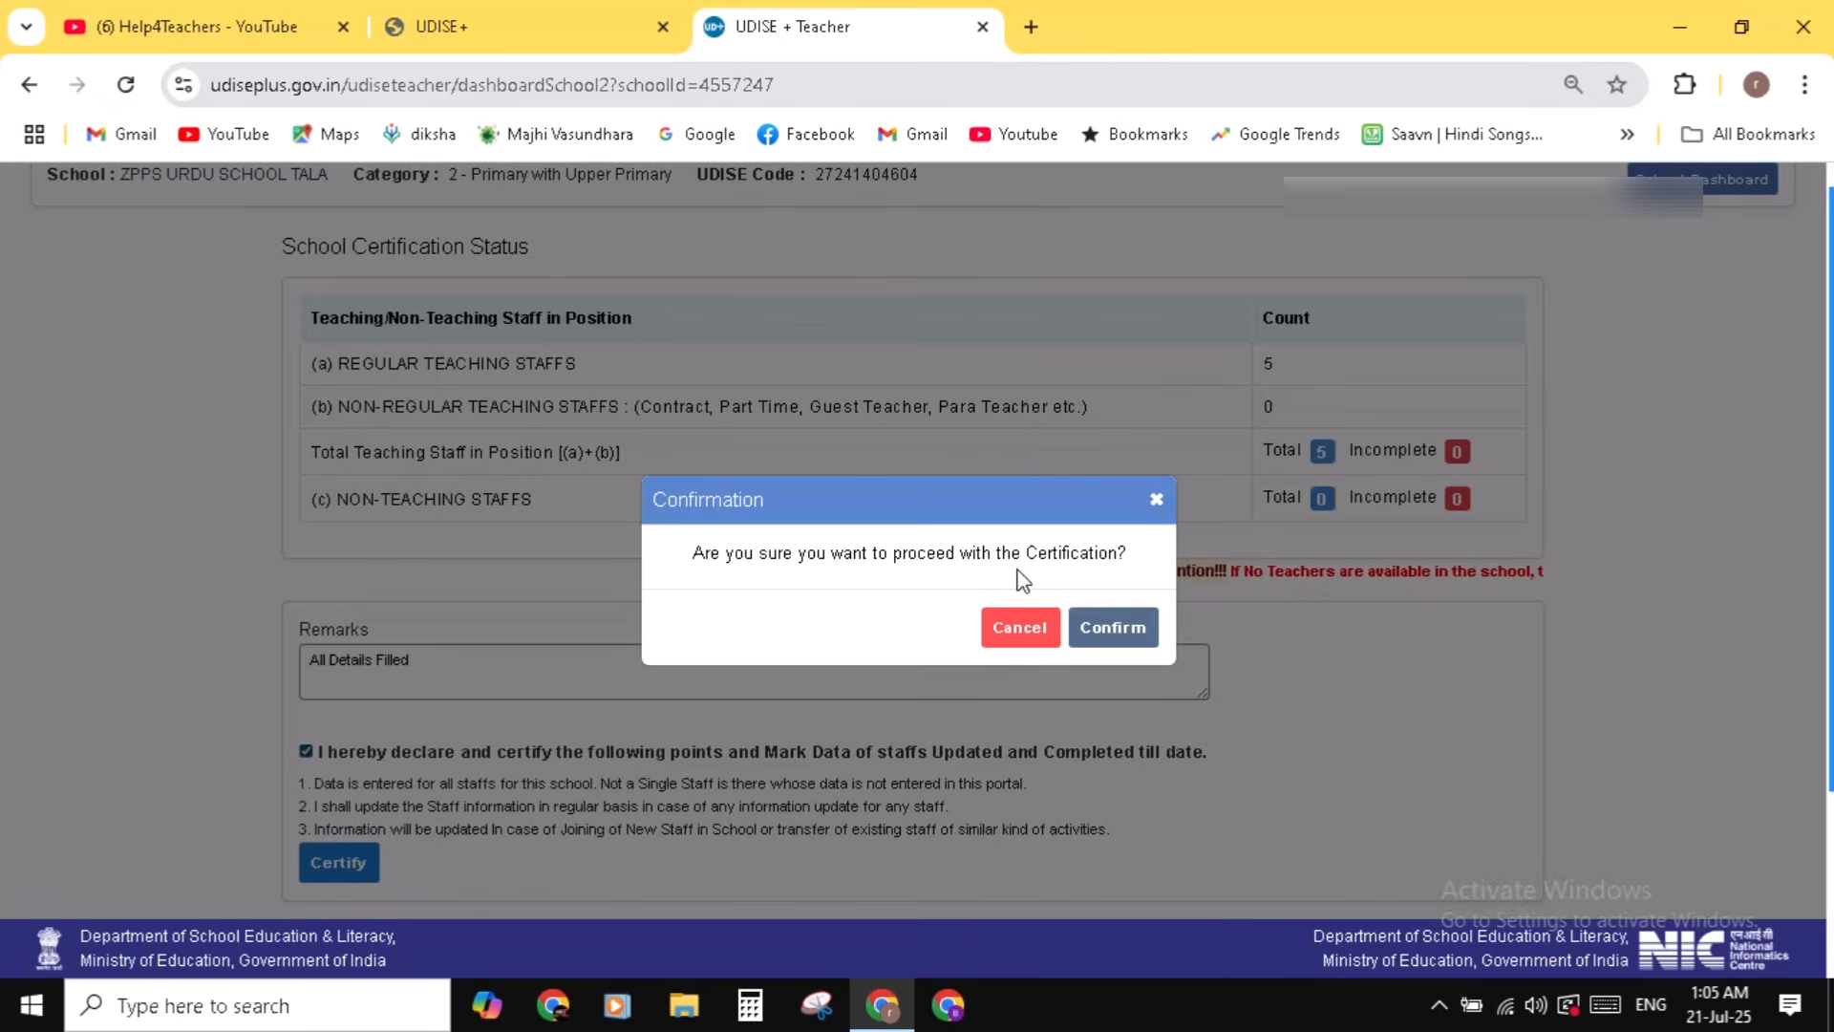
{"action": "left_click", "coordinate": [1120, 631]}
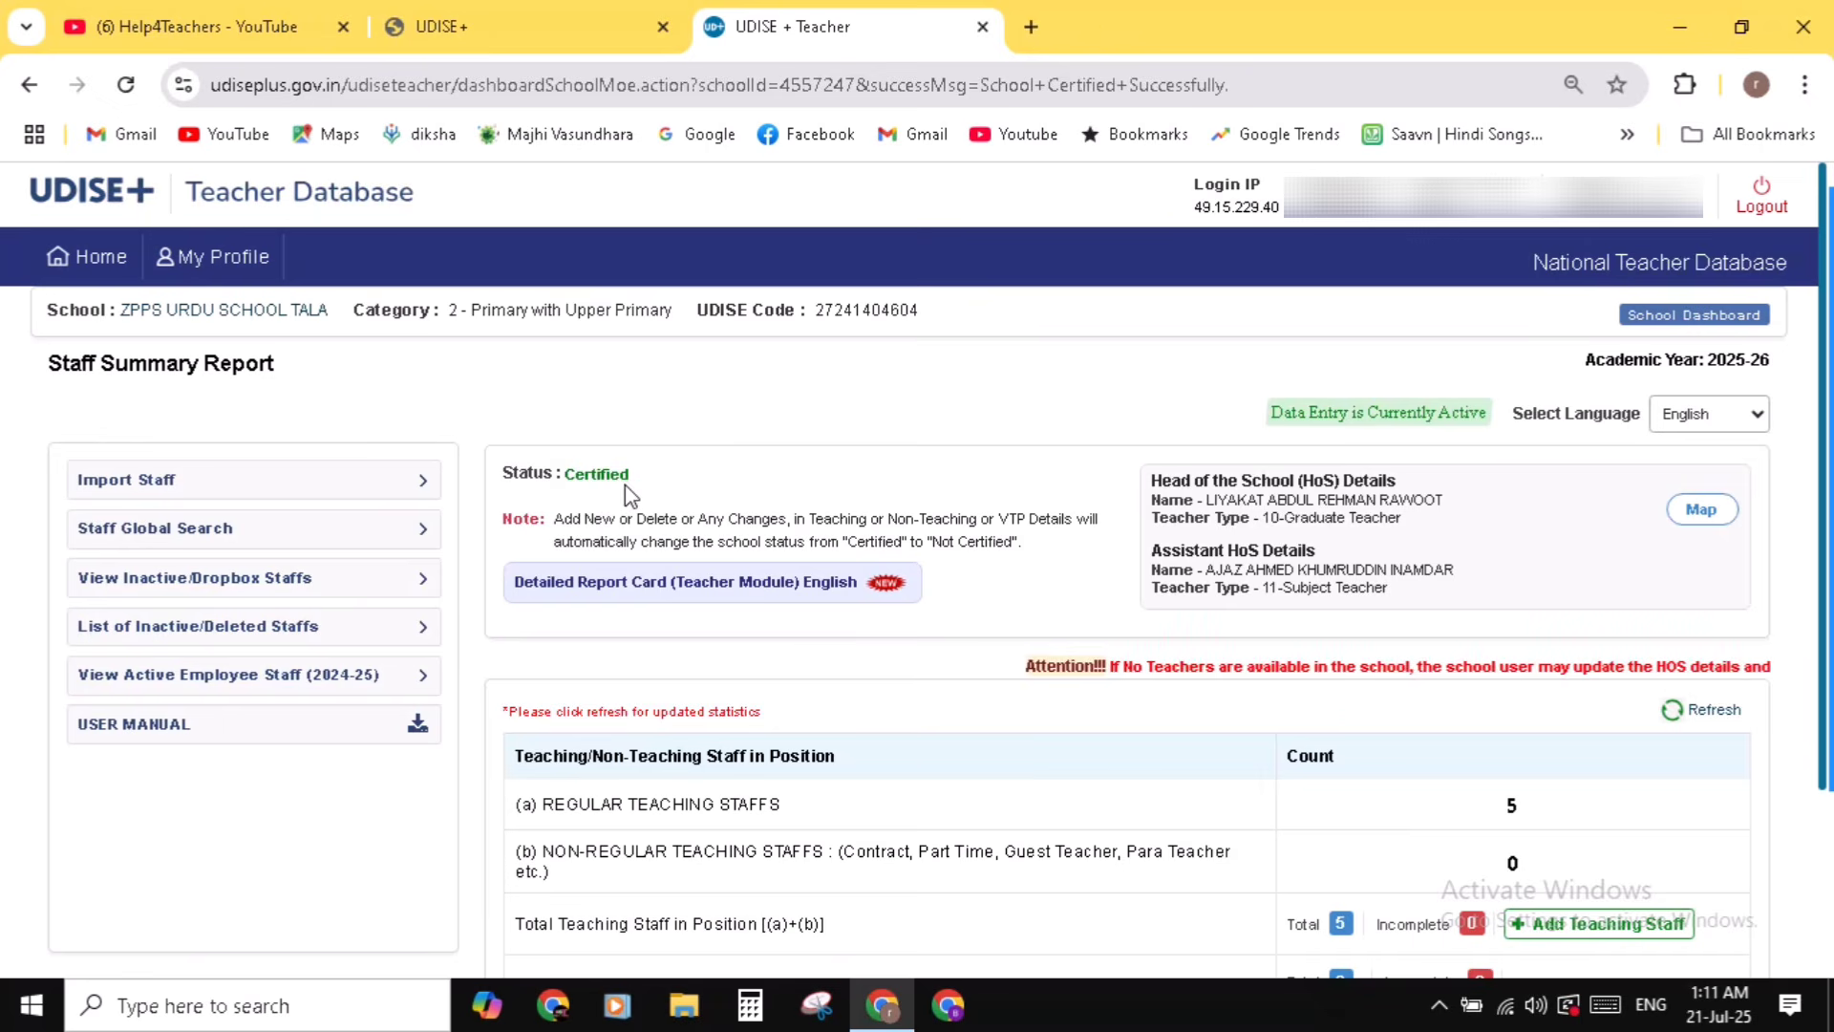
- Check the certification status, Head of School details and staff counts in the Staff Summary Report
{"action": "left_click_drag", "start_coordinate": [566, 475], "coordinate": [643, 479]}
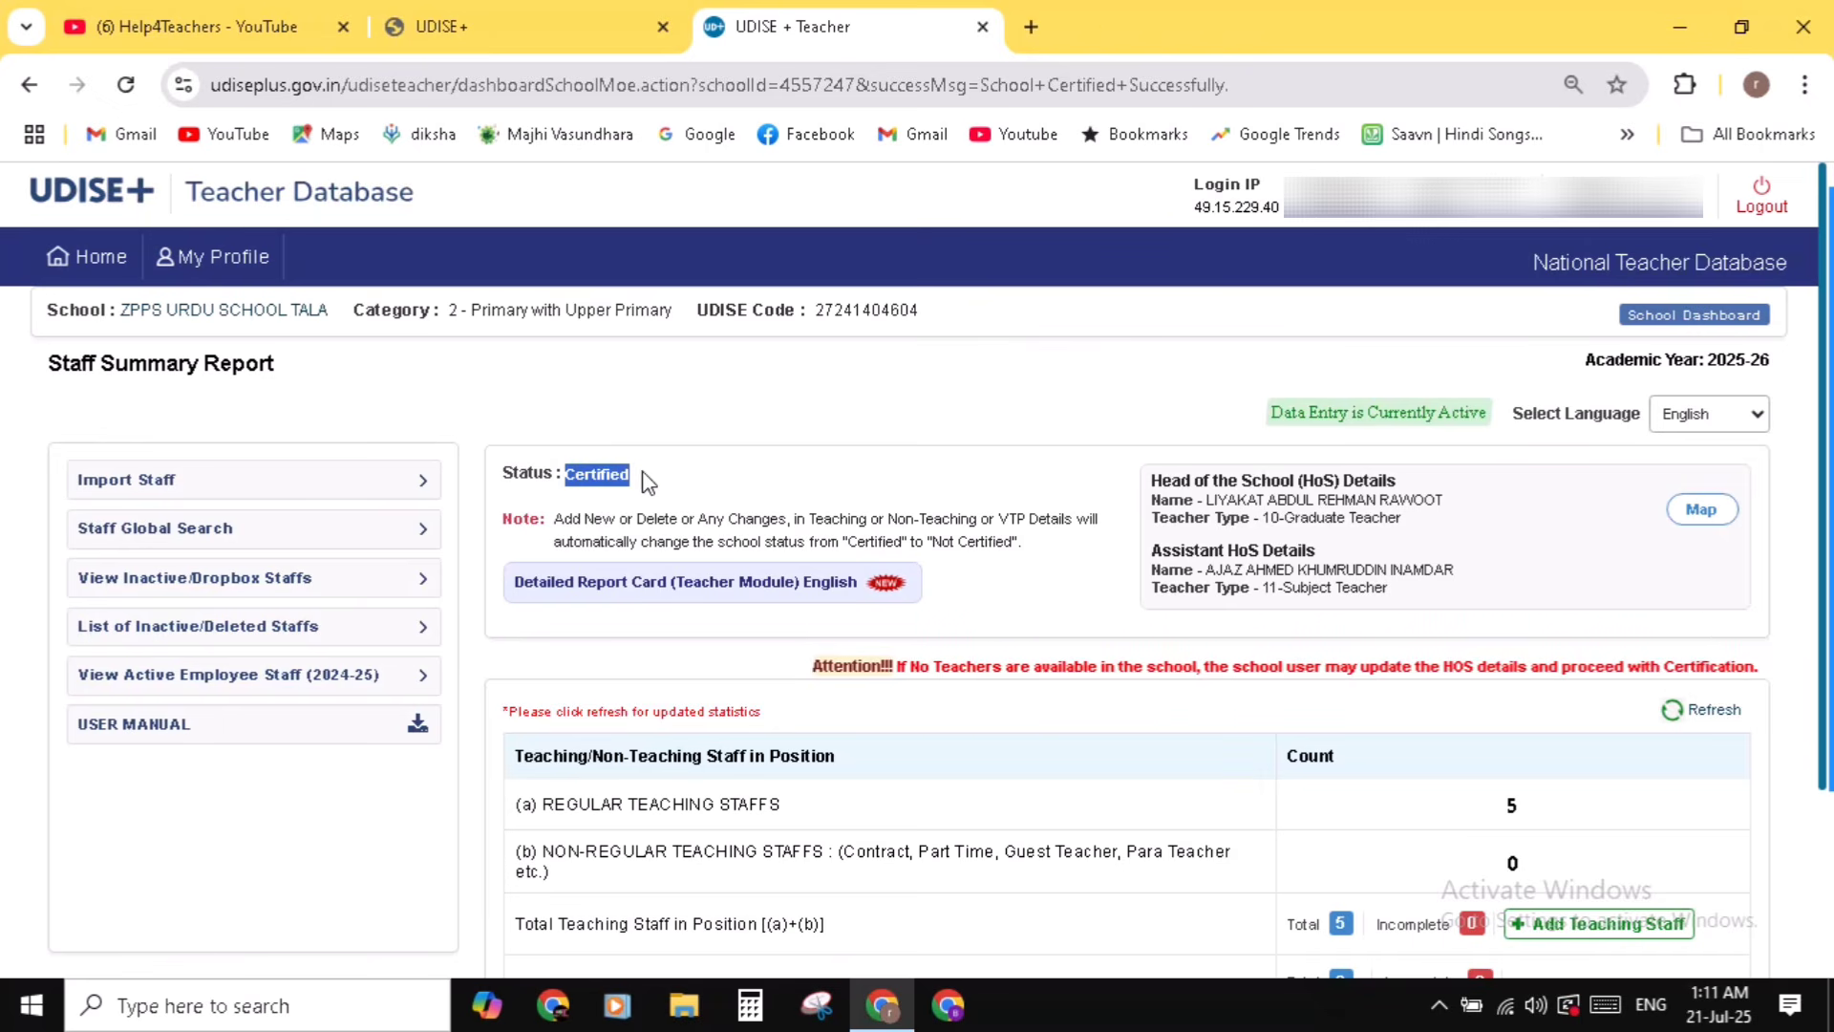
{"action": "left_click", "coordinate": [757, 472]}
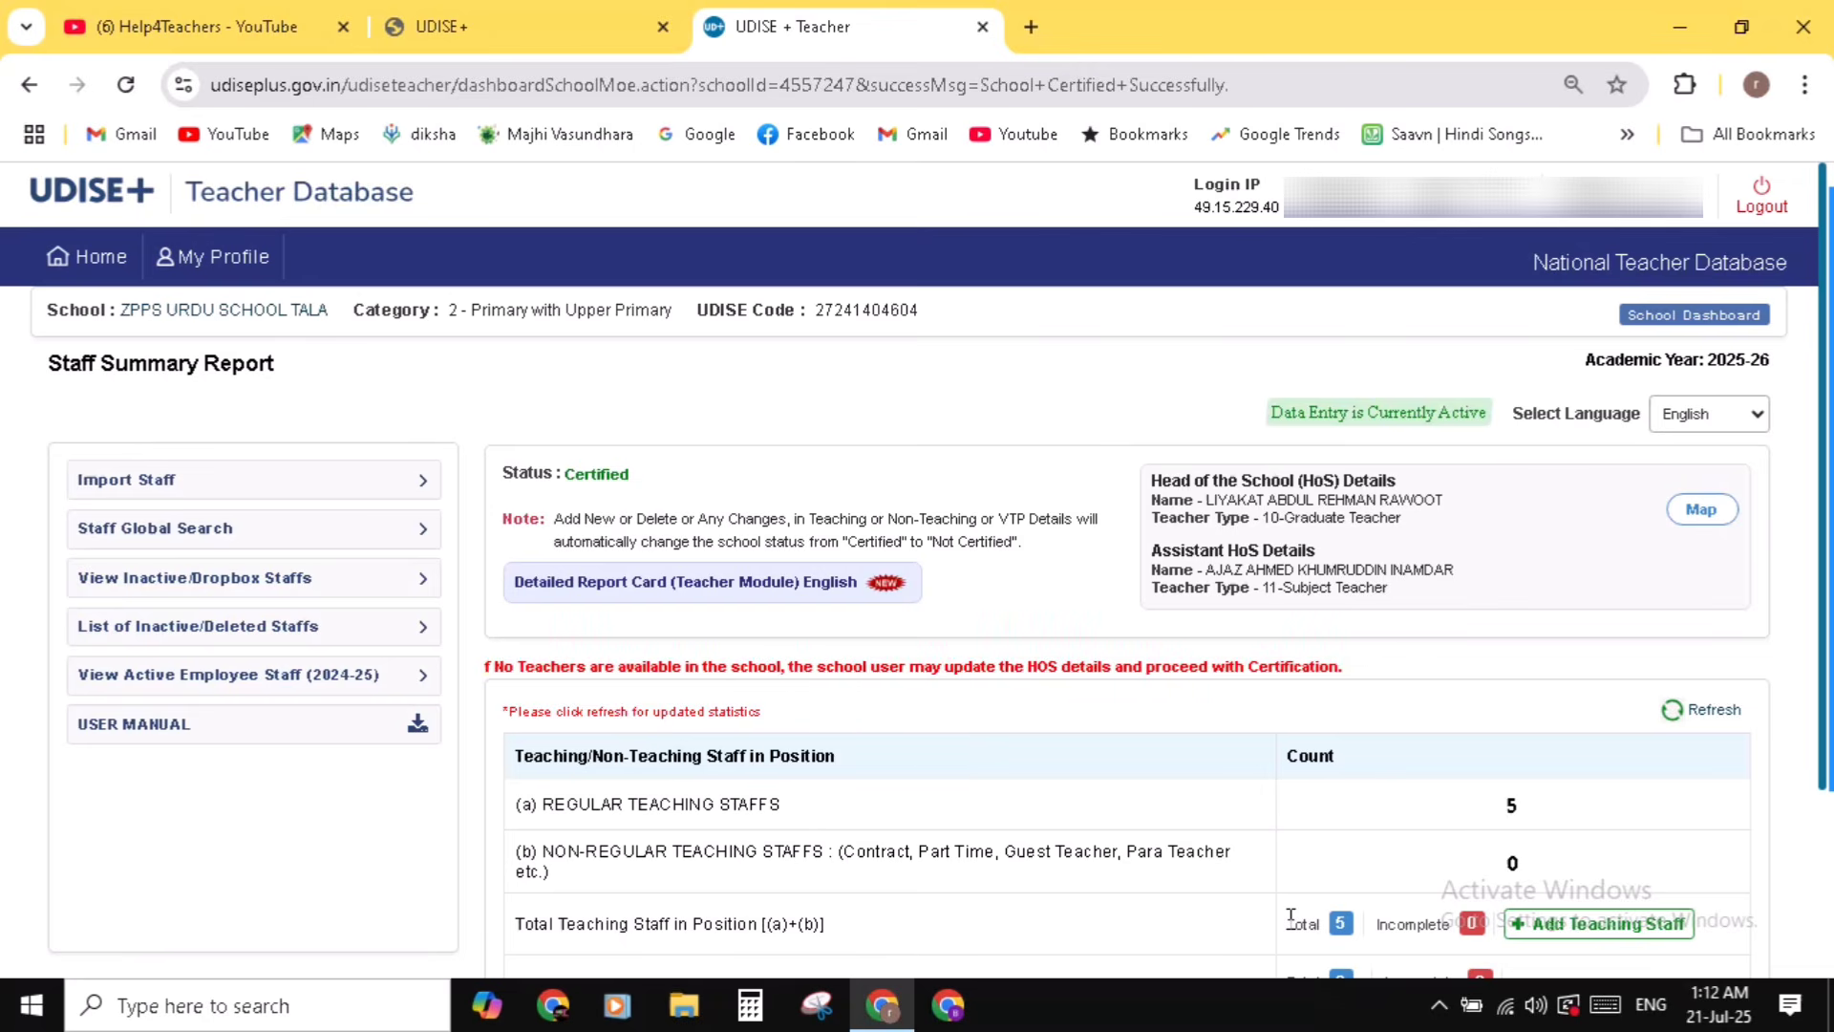
{"action": "scroll", "coordinate": [1290, 915], "scroll_direction": "down", "scroll_amount": 1}
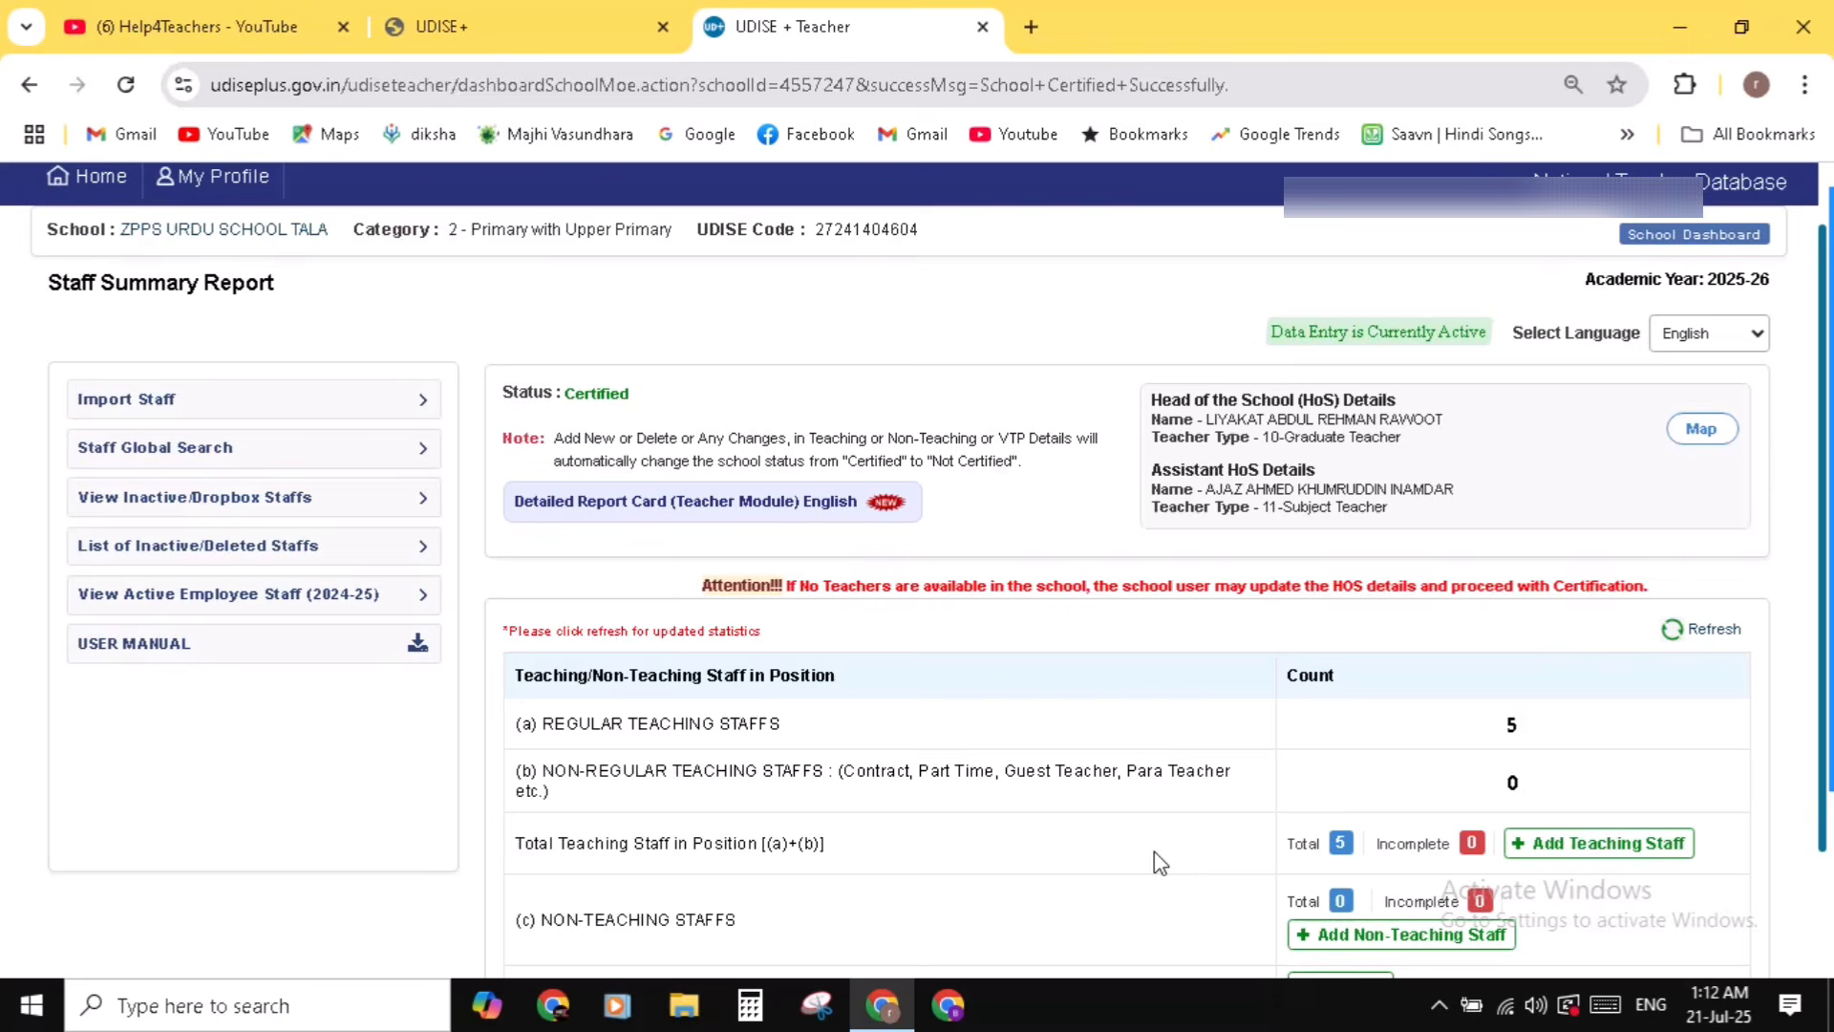
{"action": "scroll", "coordinate": [1154, 851], "scroll_direction": "down", "scroll_amount": 2}
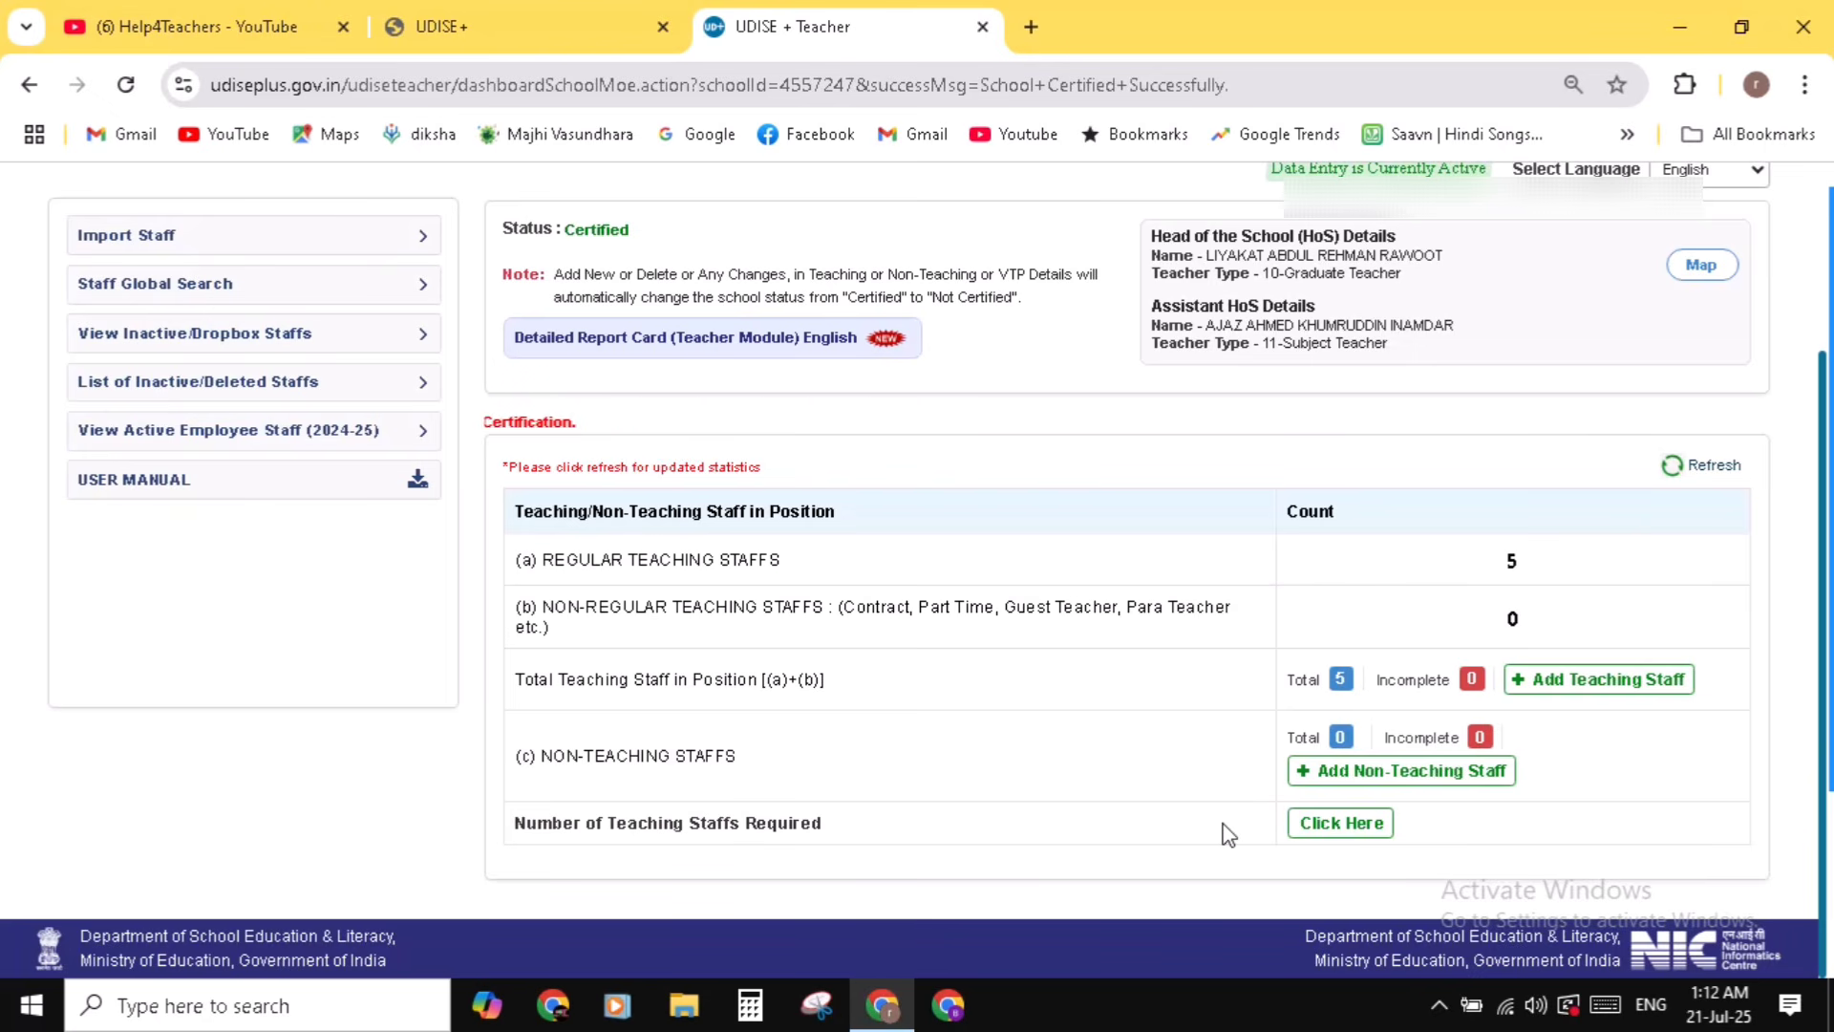
{"action": "scroll", "coordinate": [1228, 834], "scroll_direction": "up", "scroll_amount": 3}
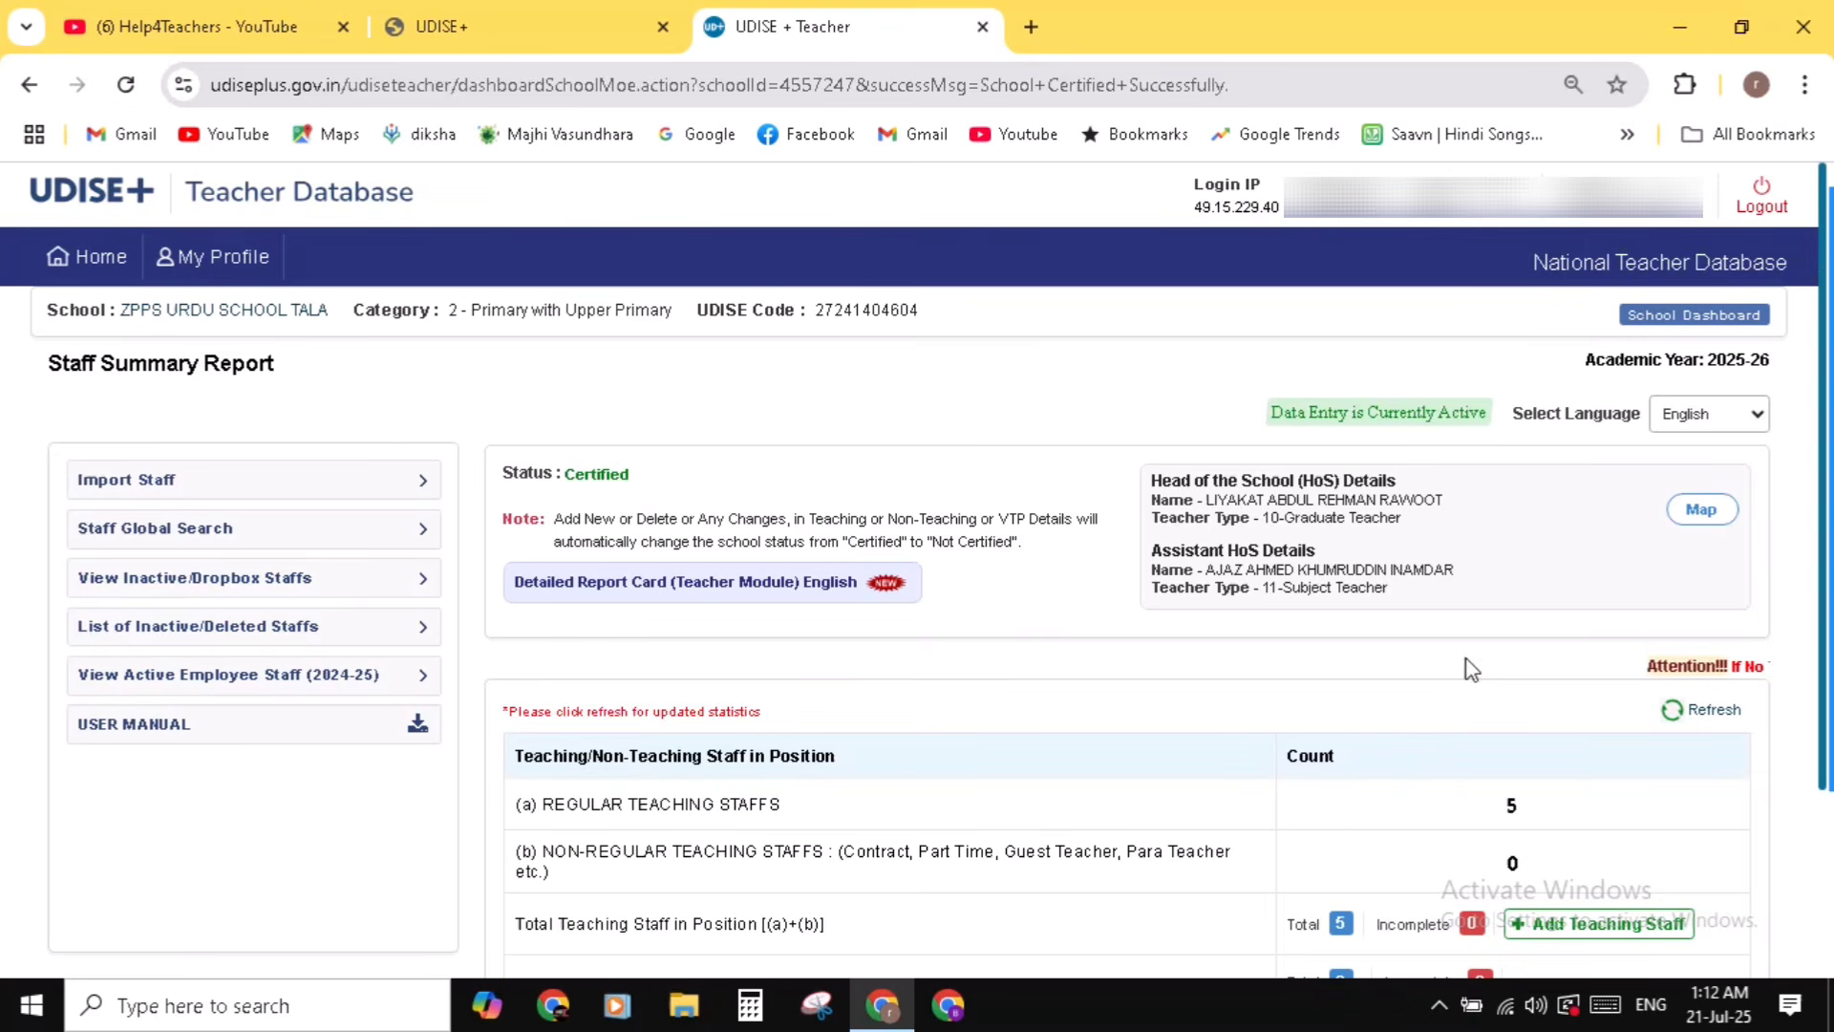